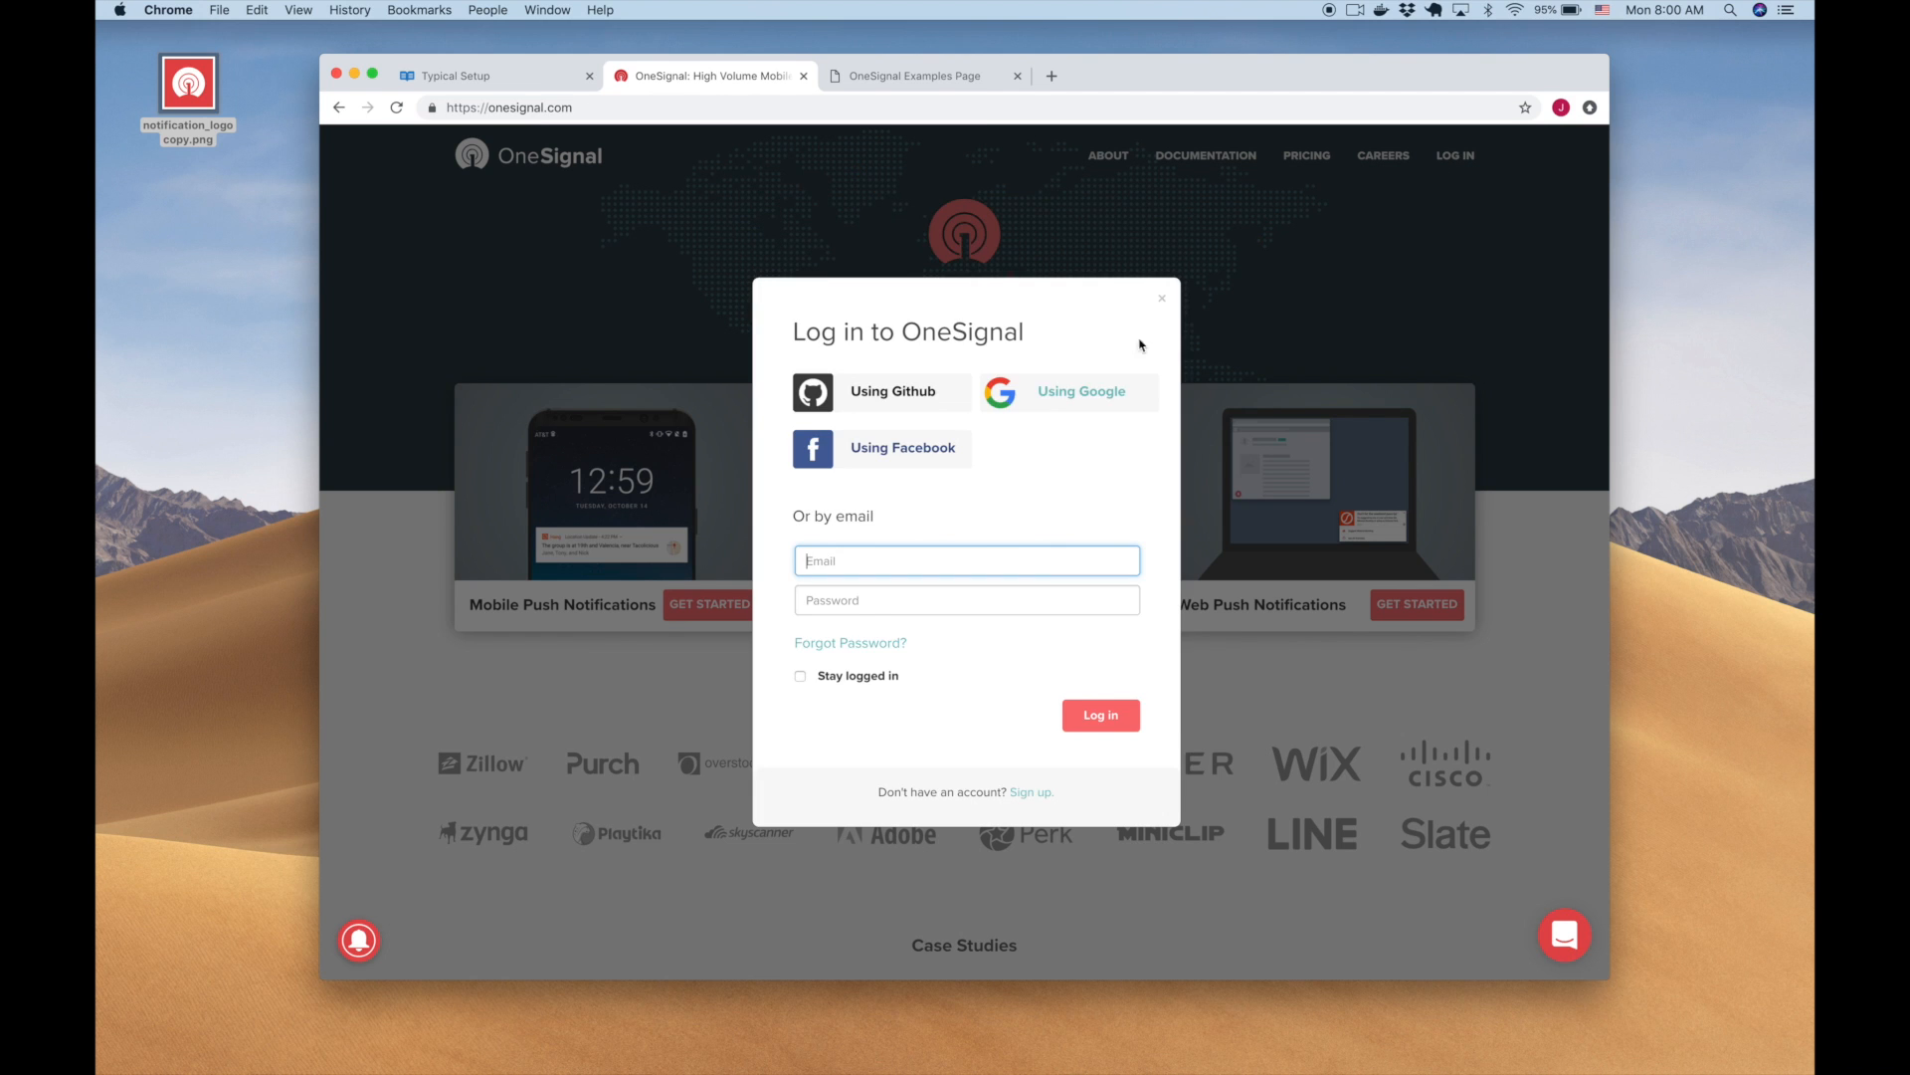
# Step: Log in to OneSignal with the Google account and dismiss the welcome introduction
pyautogui.click(1090, 391)
pyautogui.click(1093, 516)
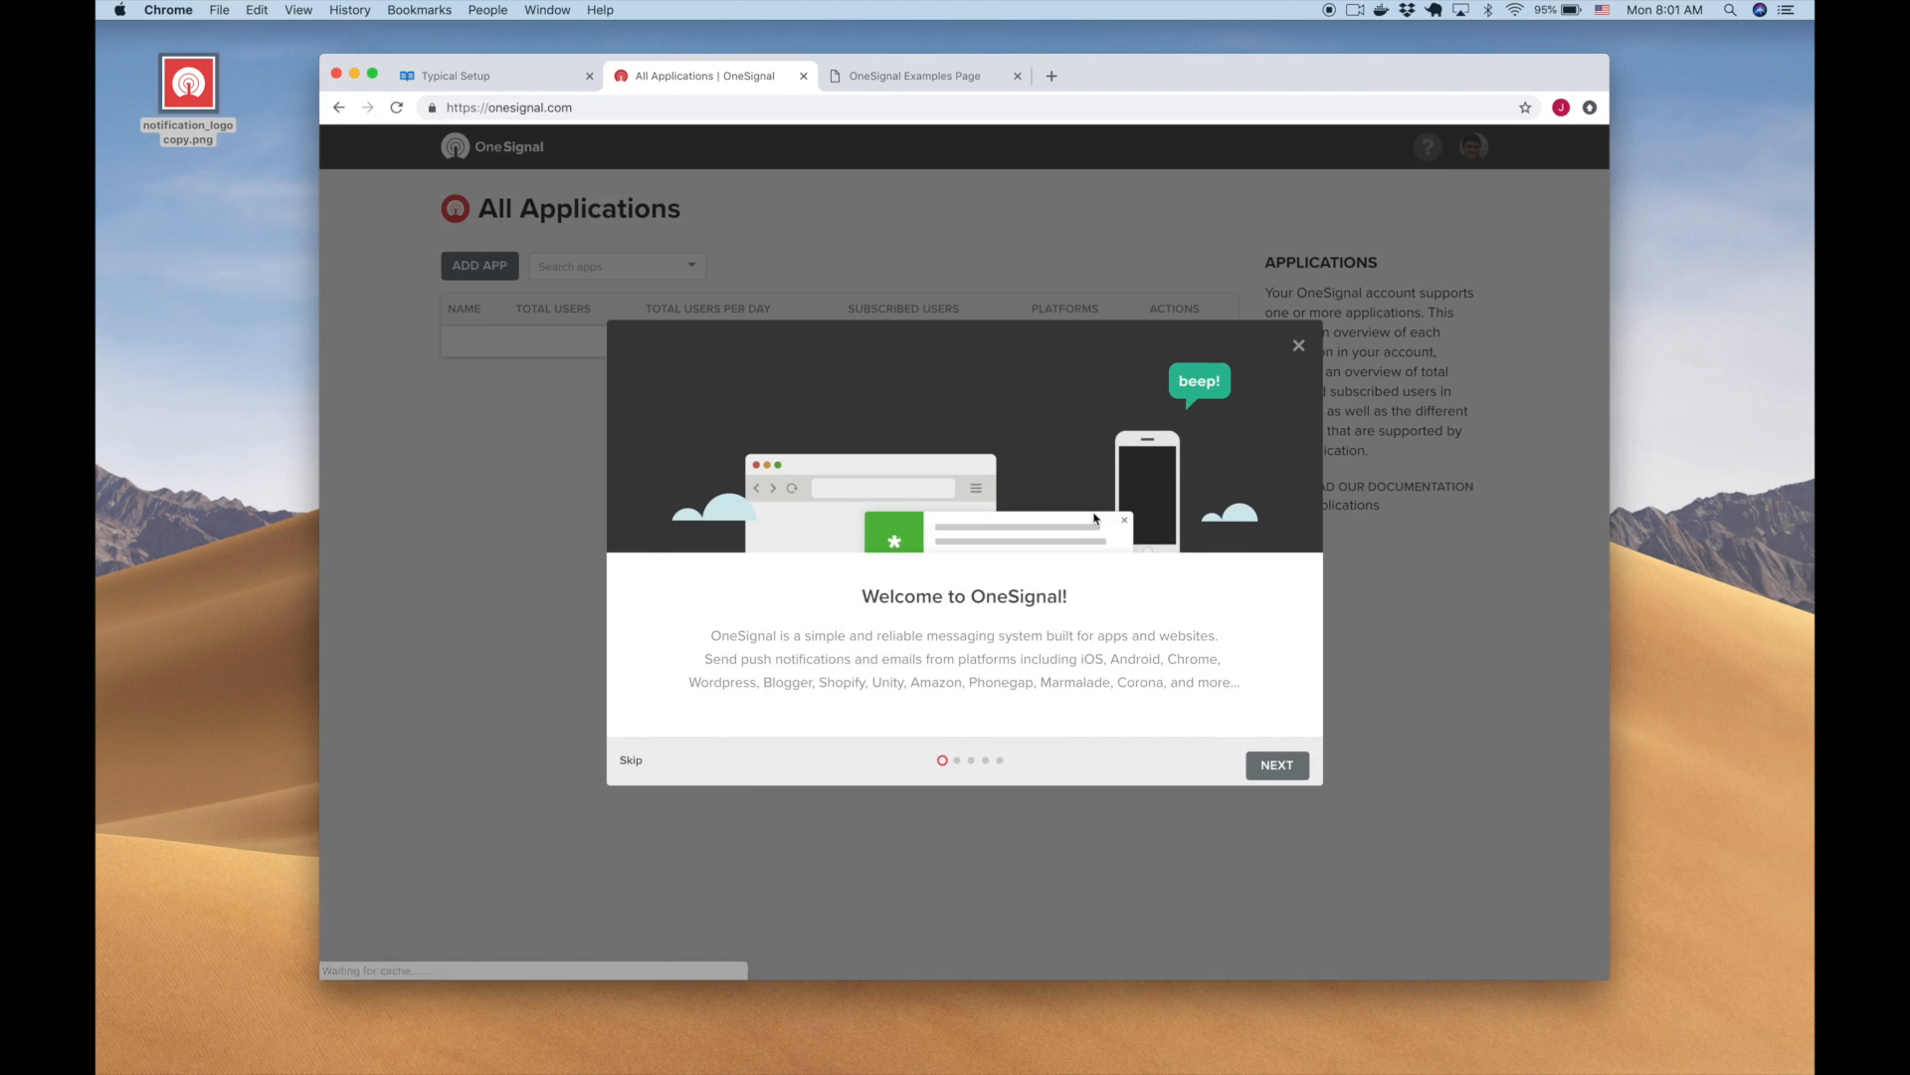
pyautogui.click(1298, 345)
# Step: Add a new app named HTTPS Website and choose Web Push as the platform to configure
pyautogui.click(503, 266)
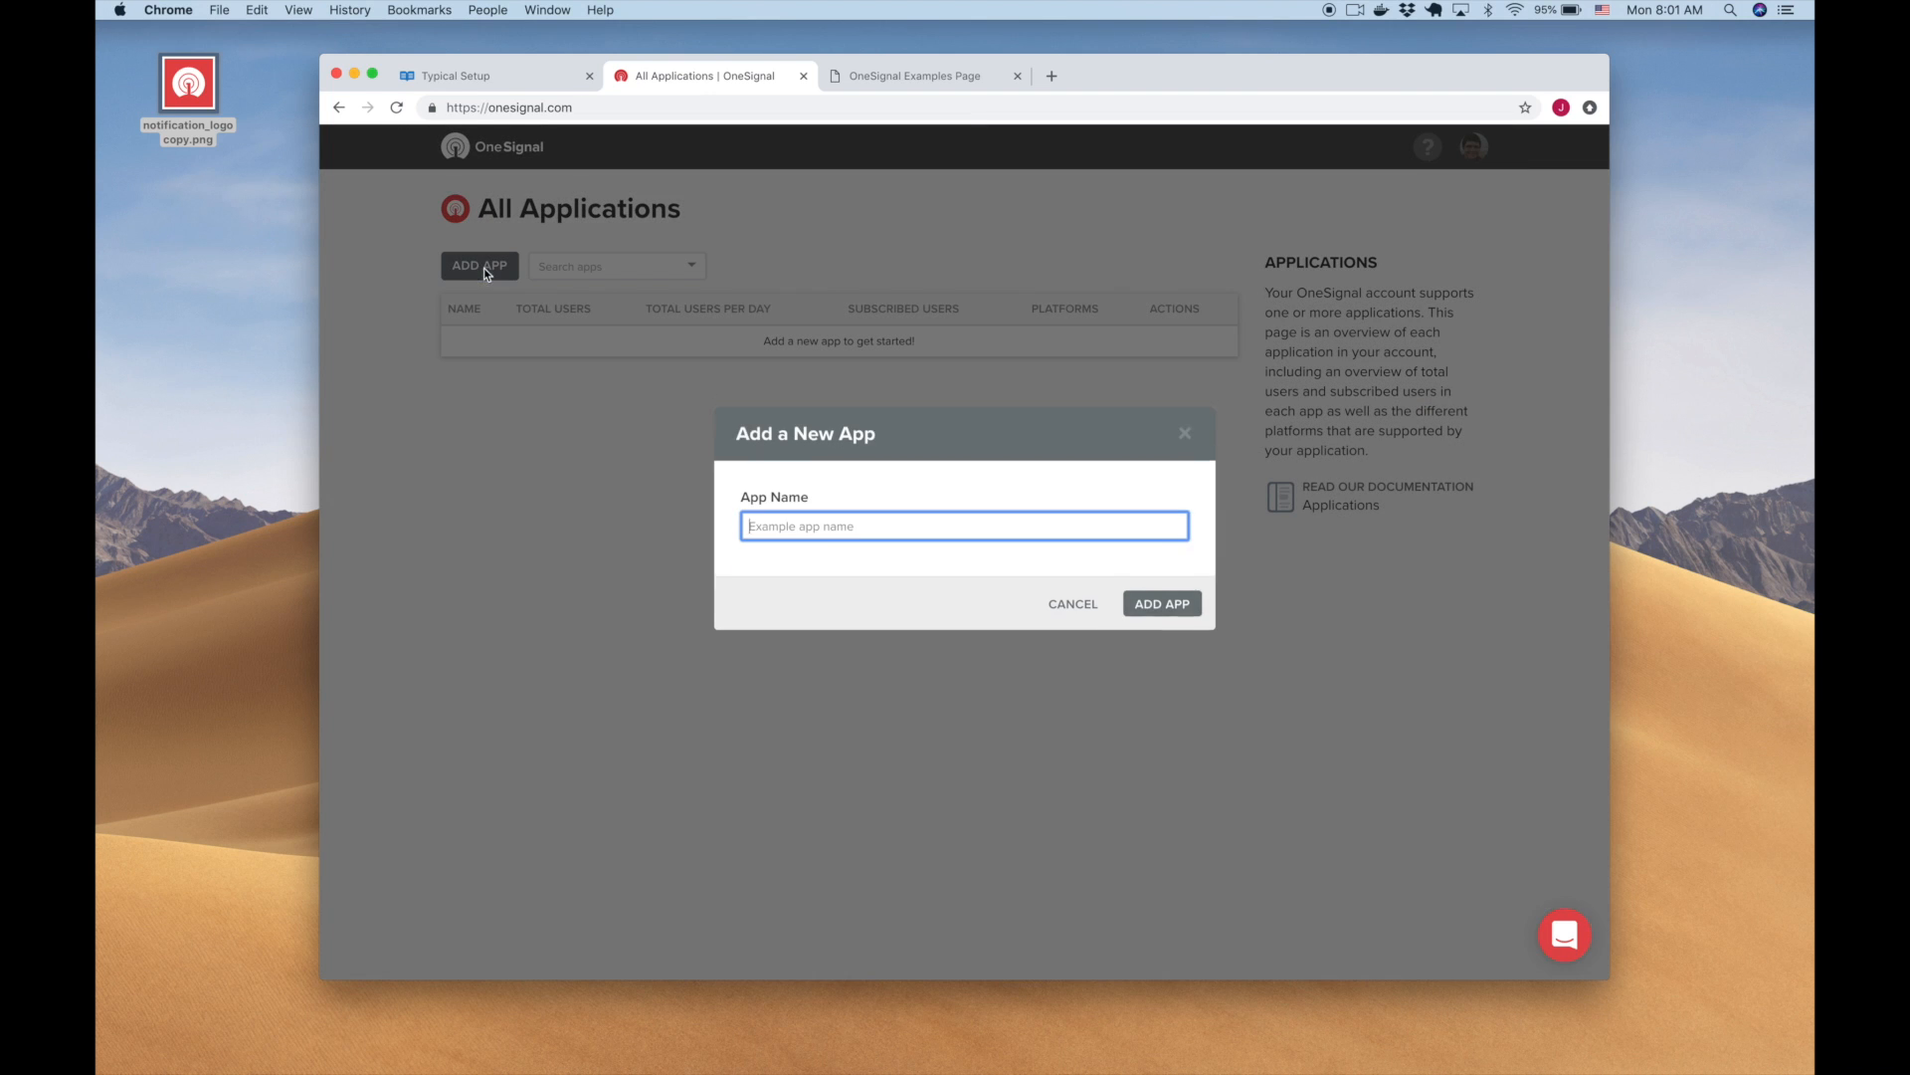
pyautogui.write('HTTPS Website')
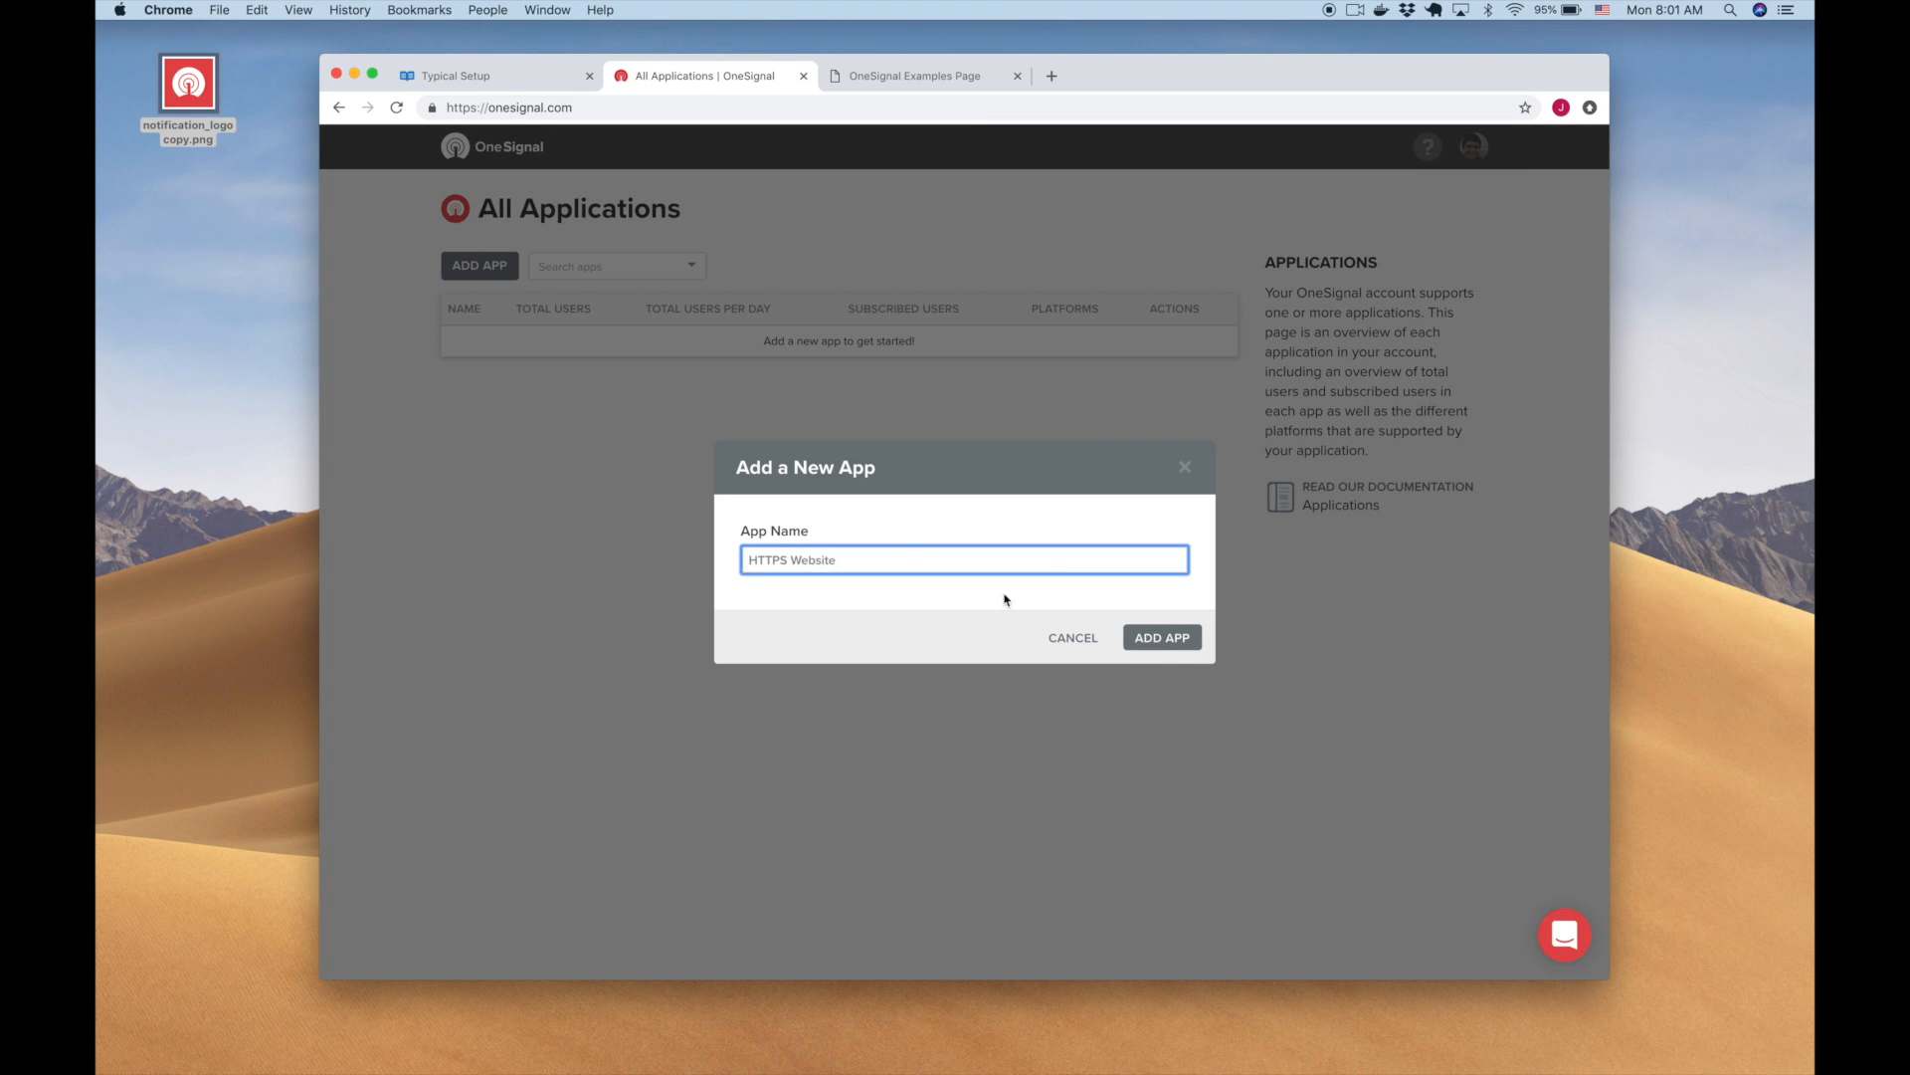
pyautogui.click(1155, 642)
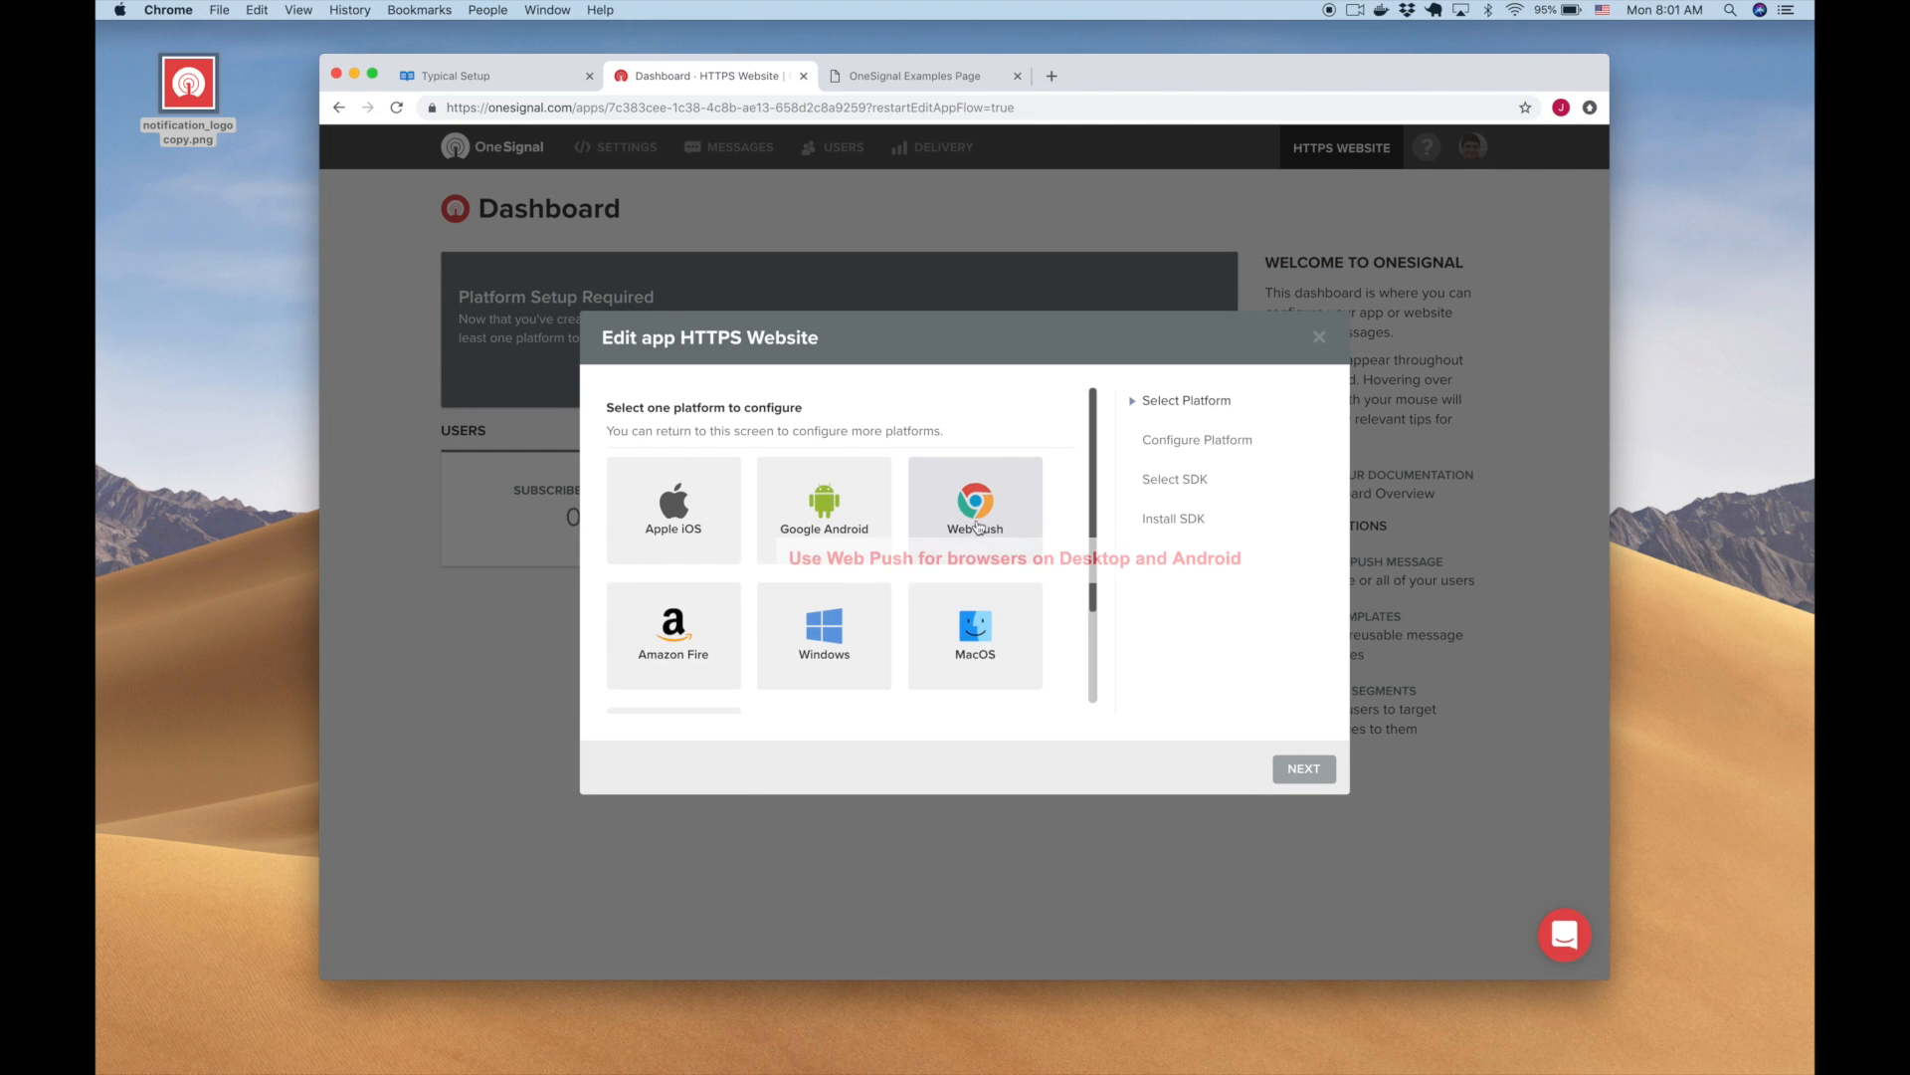
pyautogui.click(998, 513)
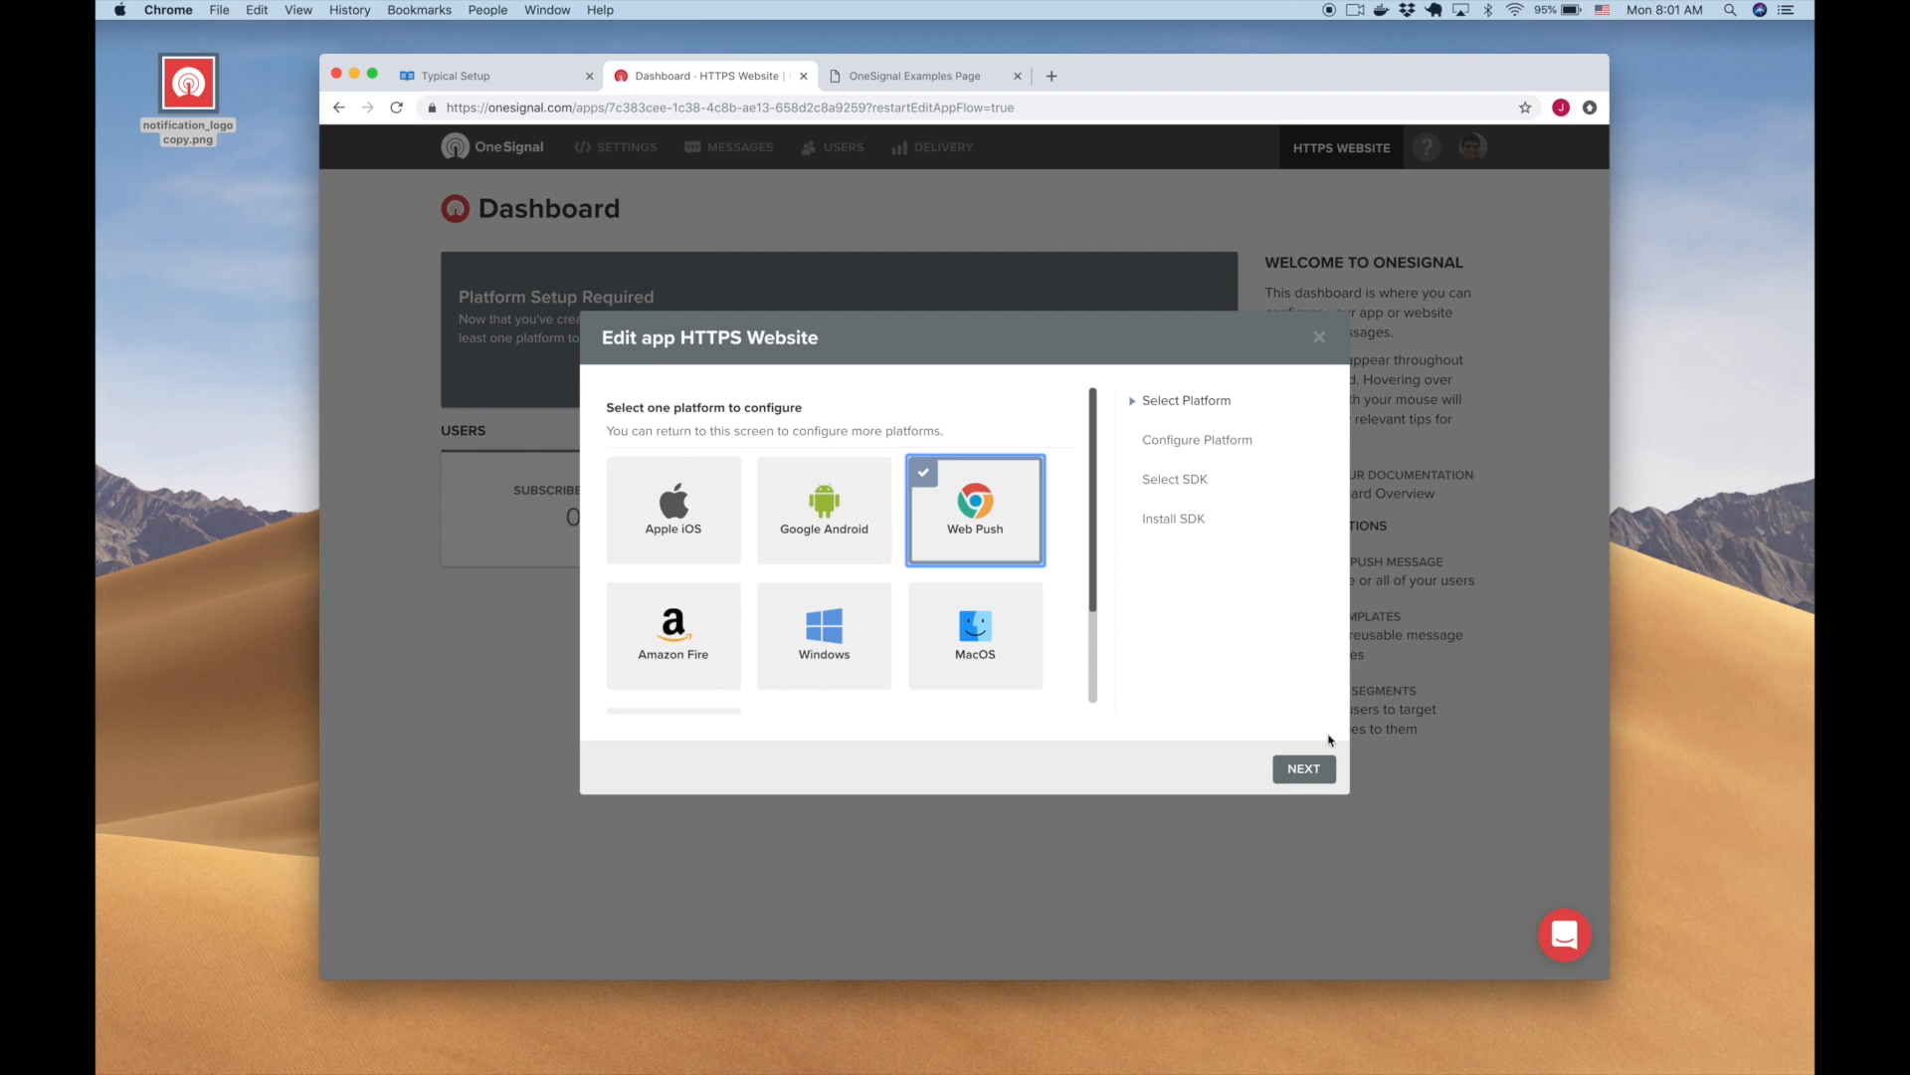
pyautogui.click(1320, 769)
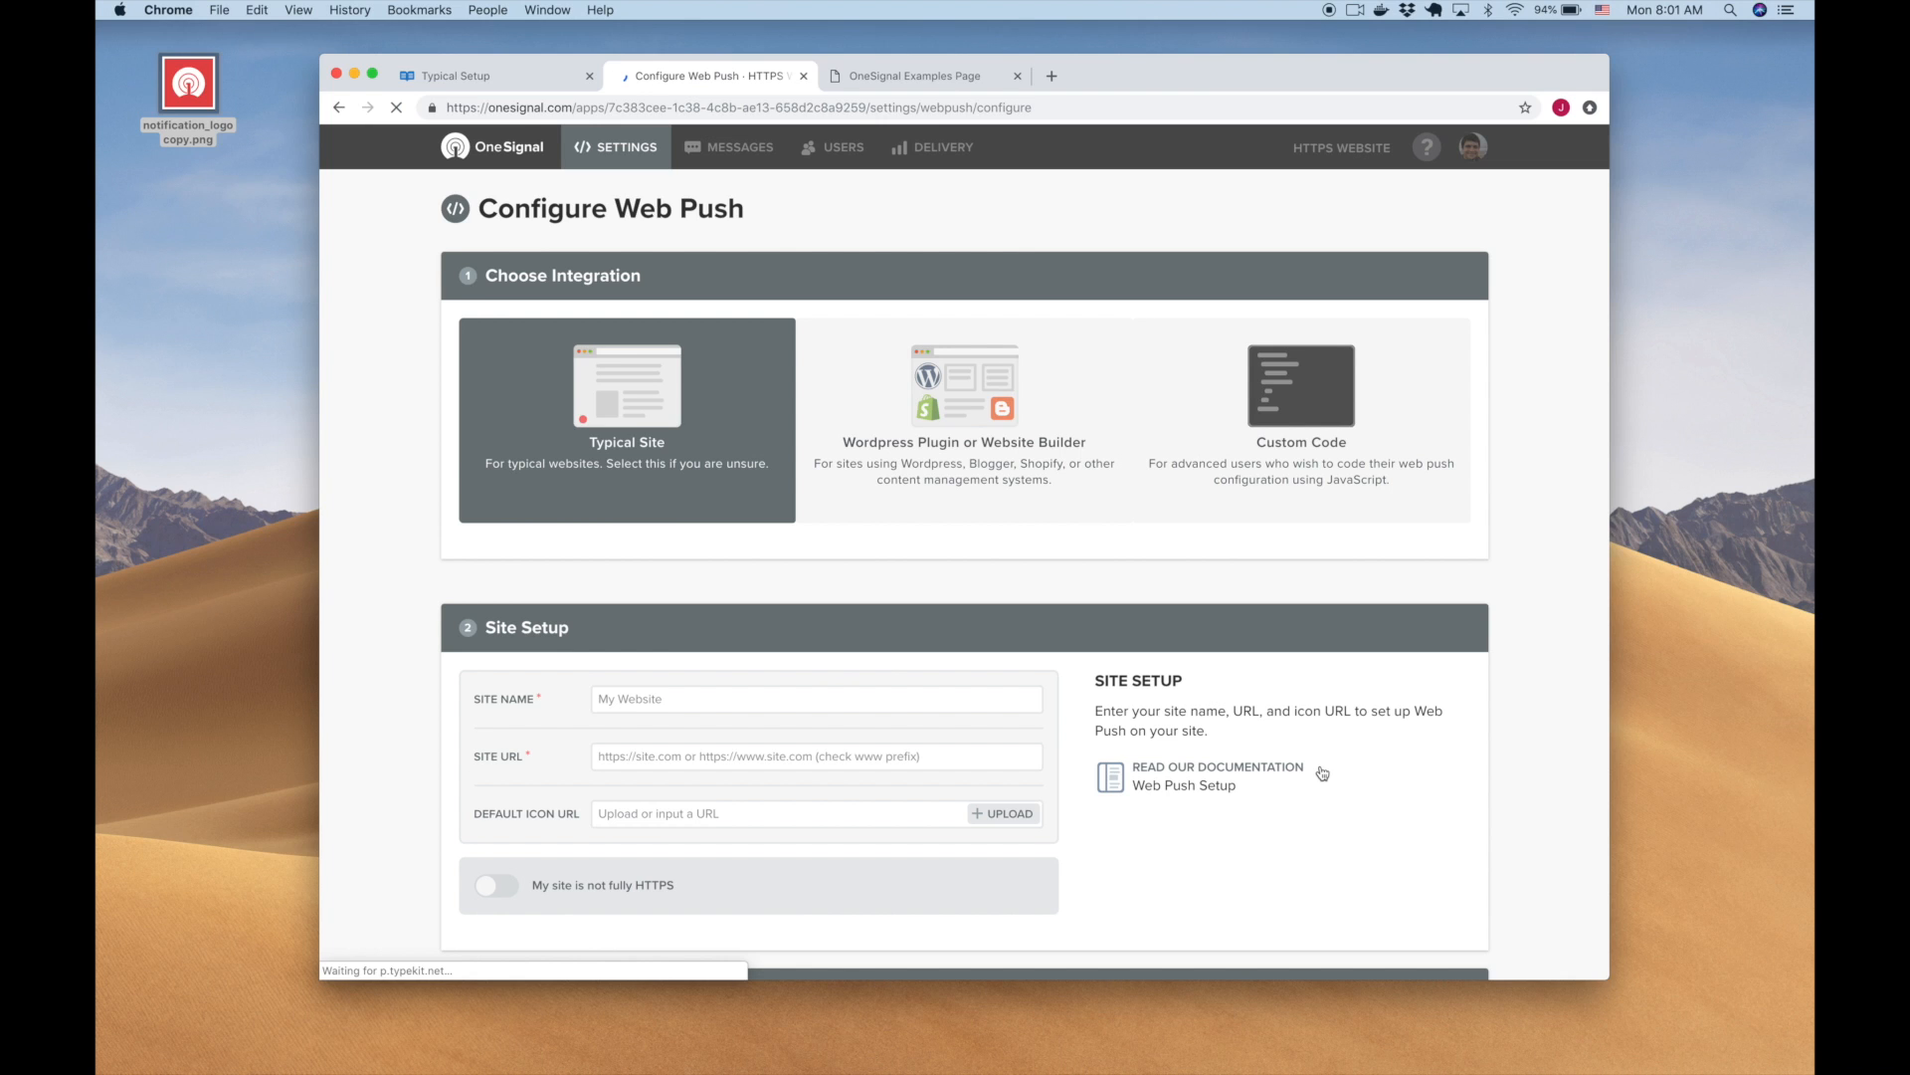
# Step: Set the site name to My HTTPS Website in the Typical Site setup
pyautogui.click(754, 697)
pyautogui.write('M')
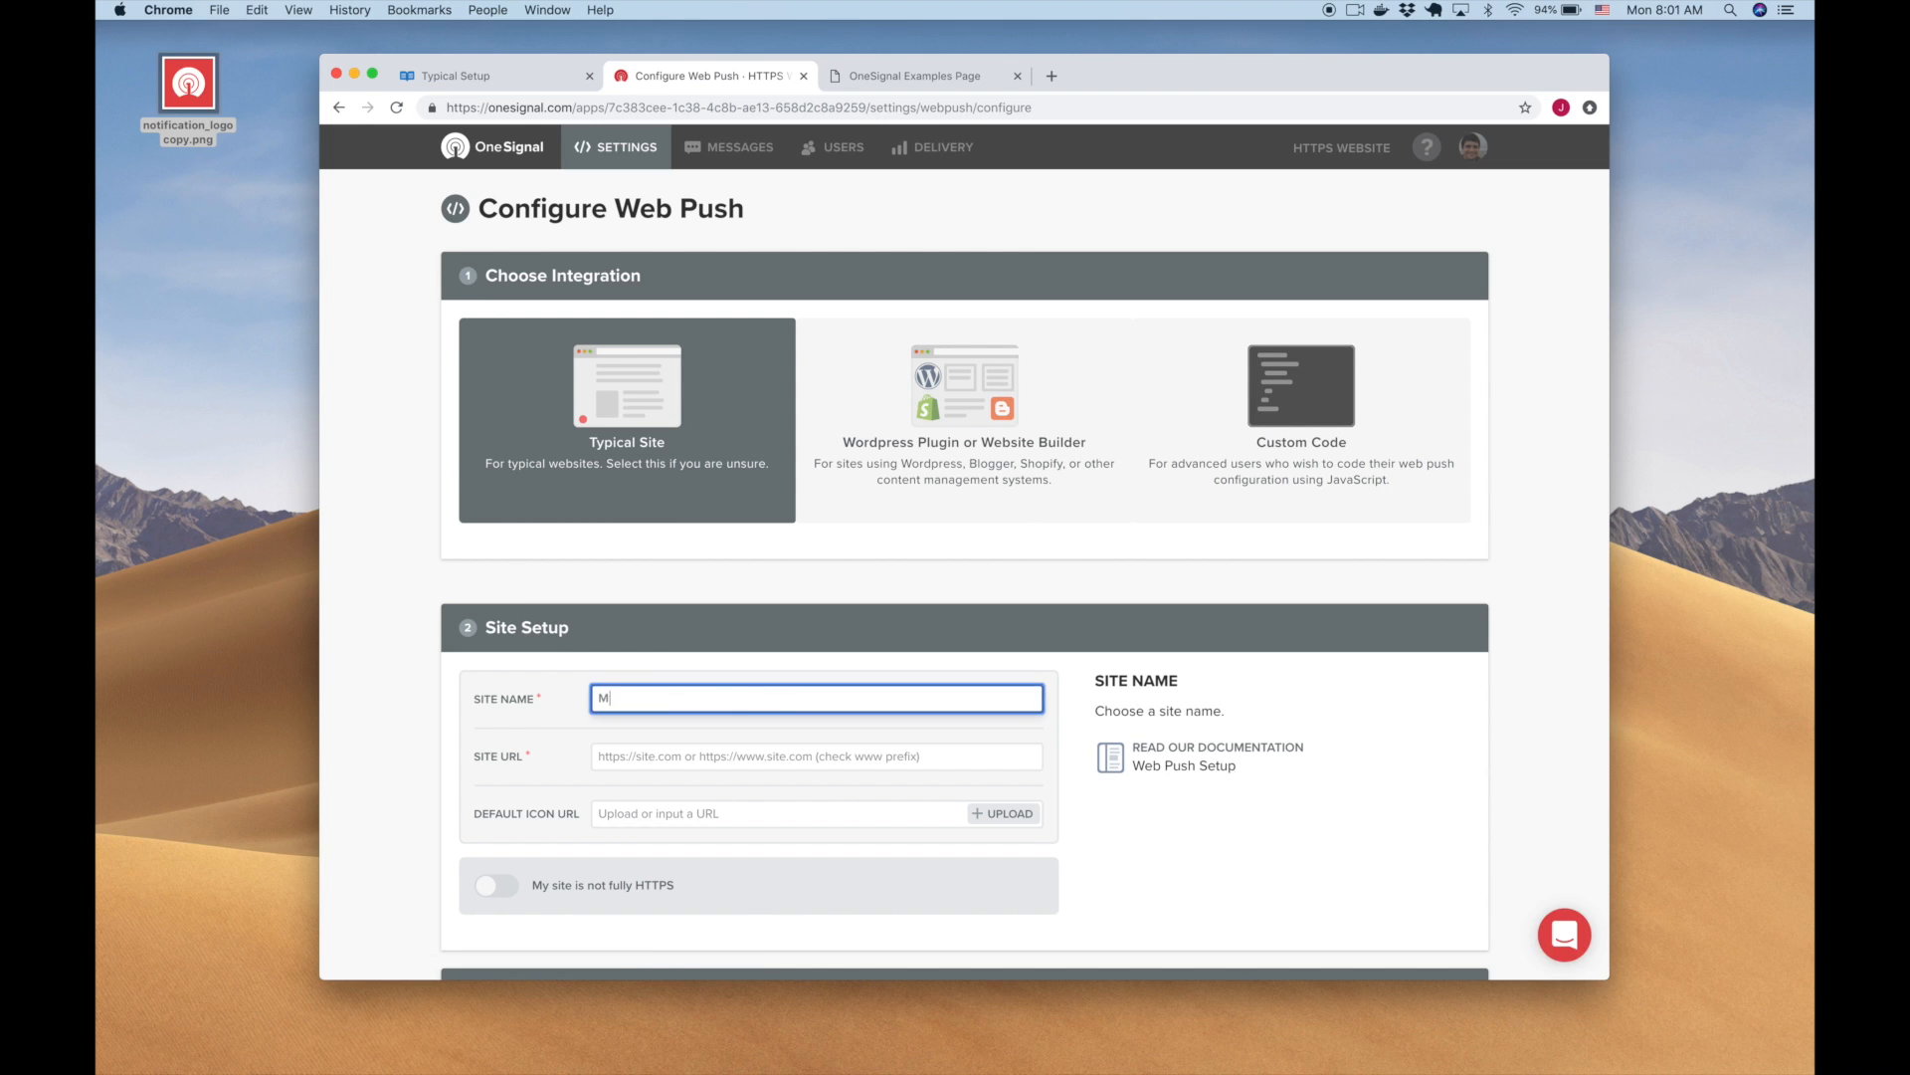
pyautogui.write('y HTTPS Website')
# Step: Copy the main URL of the open OneSignal Examples Page site and paste it in as the Site URL
pyautogui.click(780, 758)
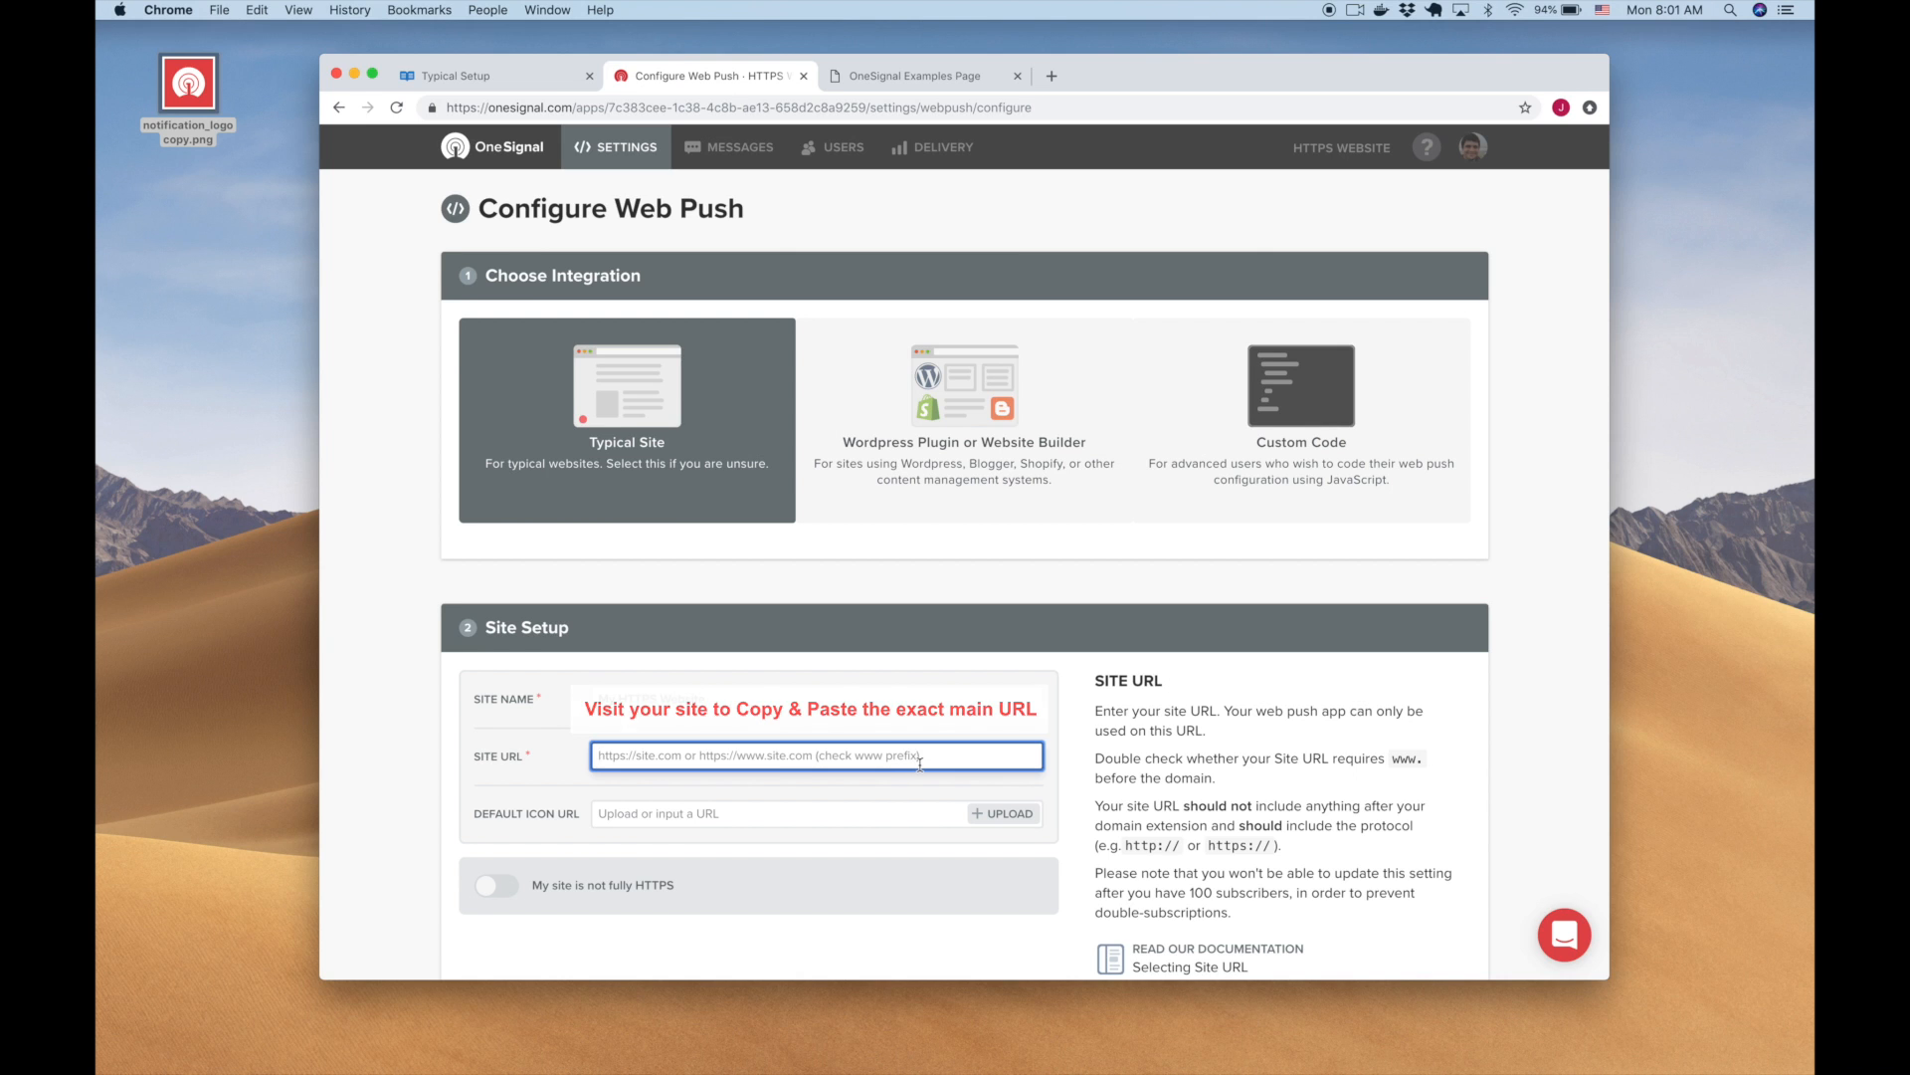
pyautogui.click(906, 76)
pyautogui.click(621, 109)
pyautogui.rightClick(621, 109)
pyautogui.click(652, 216)
pyautogui.click(712, 75)
pyautogui.rightClick(711, 755)
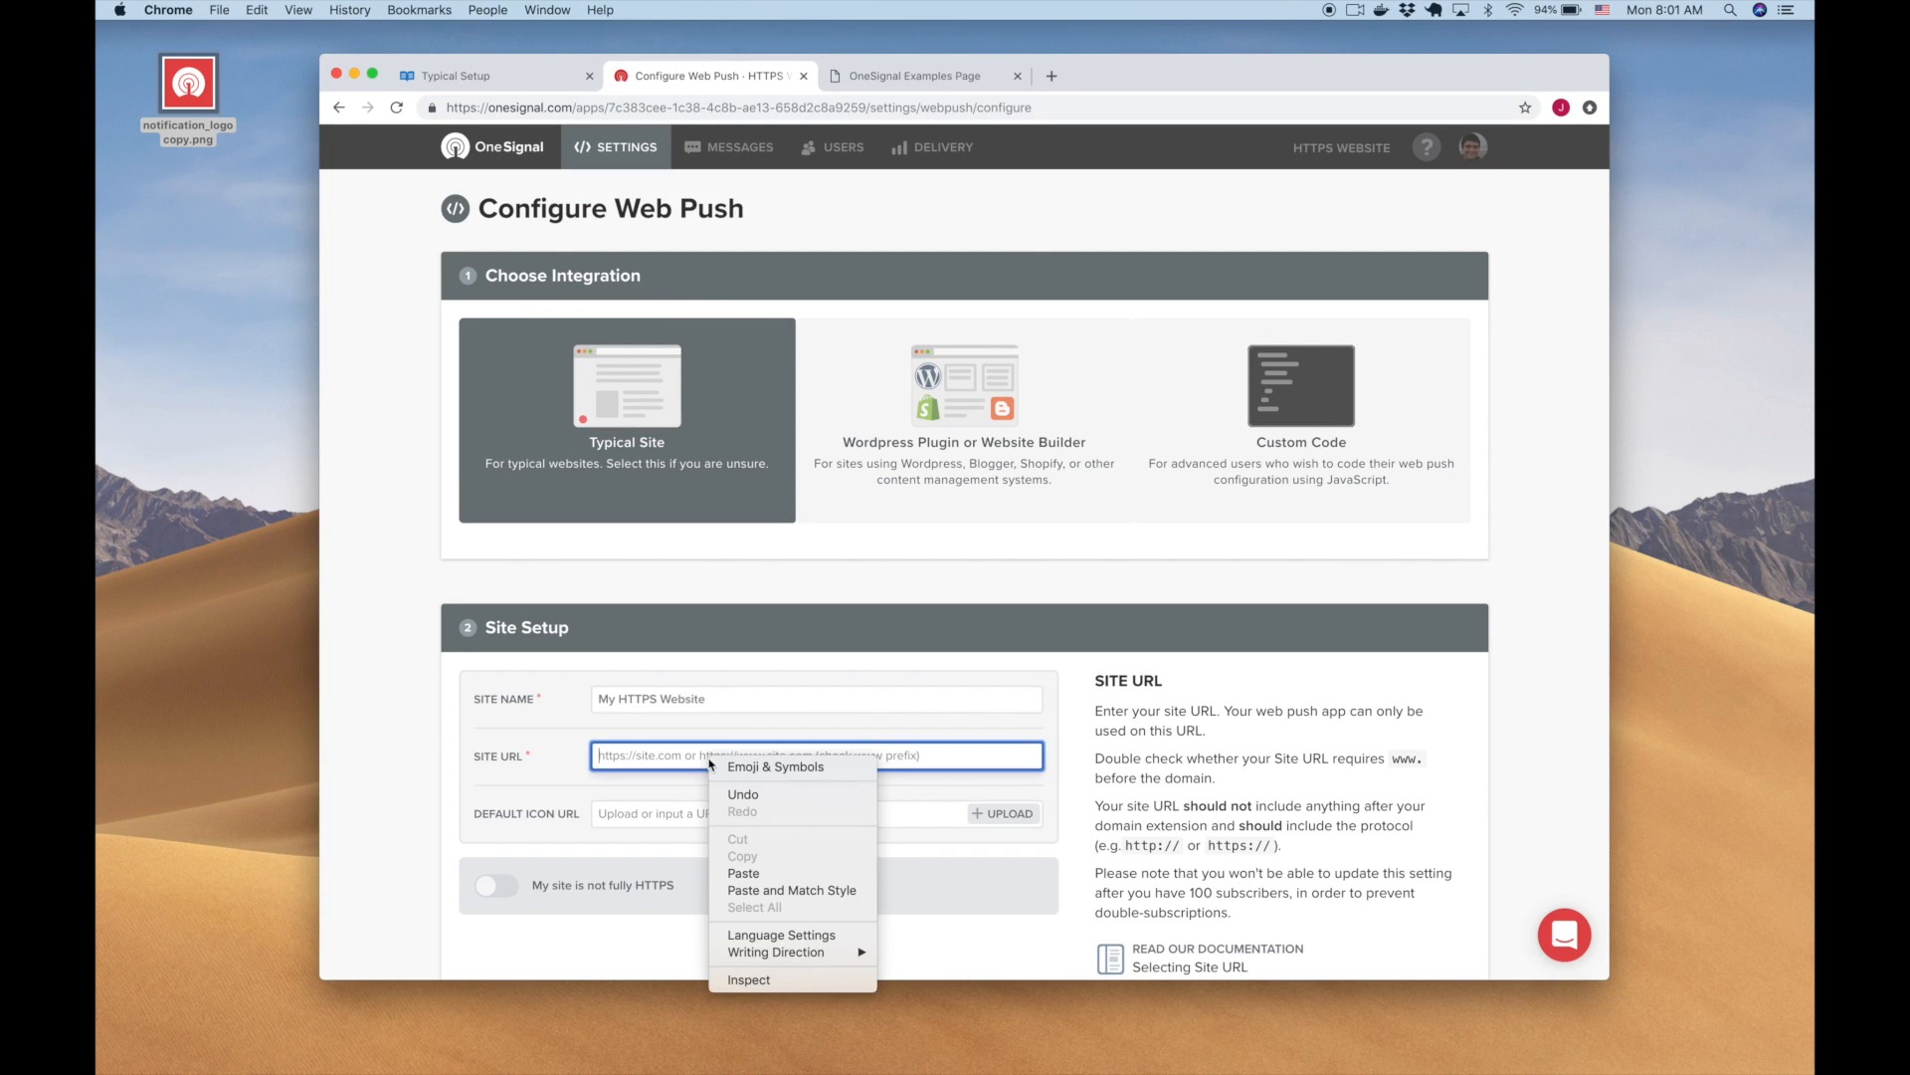
pyautogui.click(742, 866)
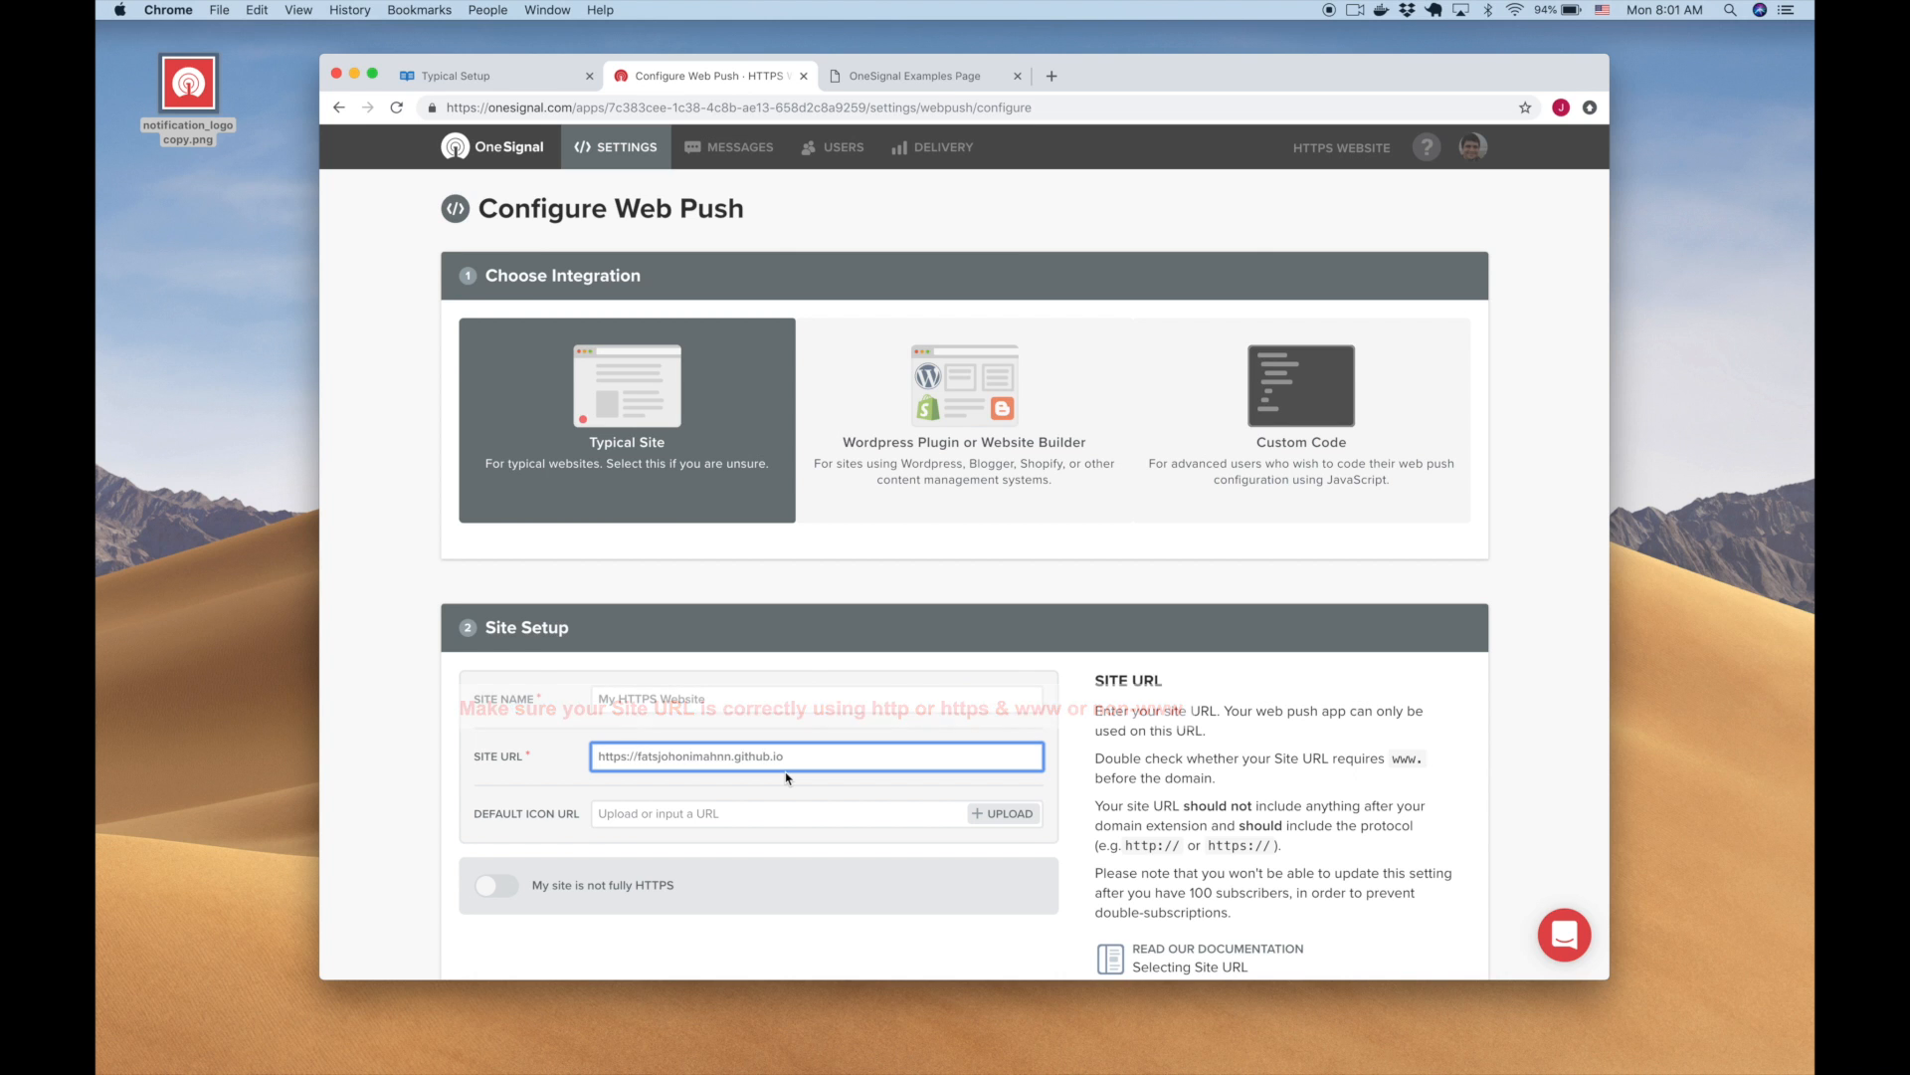
# Step: Upload notification_logo copy.png from the desktop as the default notification icon and save the uncropped image
pyautogui.click(1005, 813)
pyautogui.moveTo(188, 84); pyautogui.dragTo(756, 408)
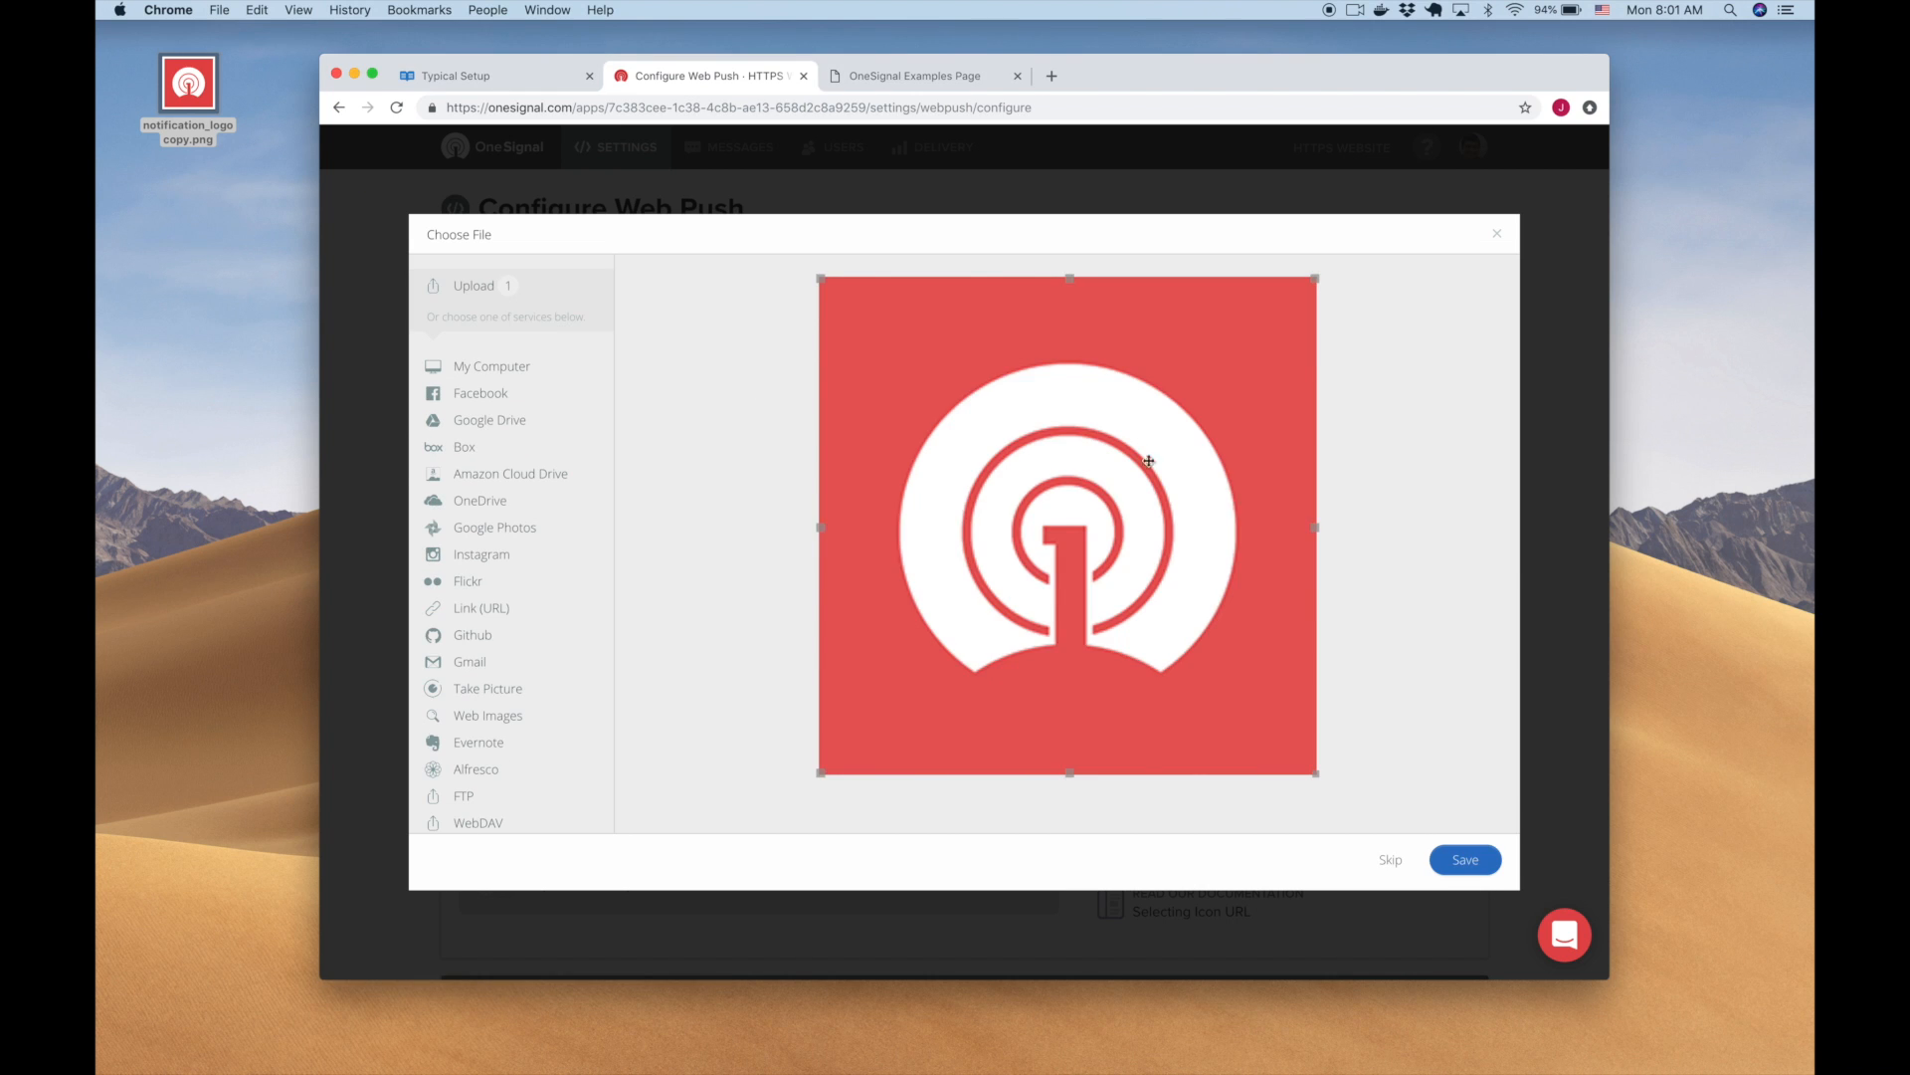
pyautogui.click(1463, 860)
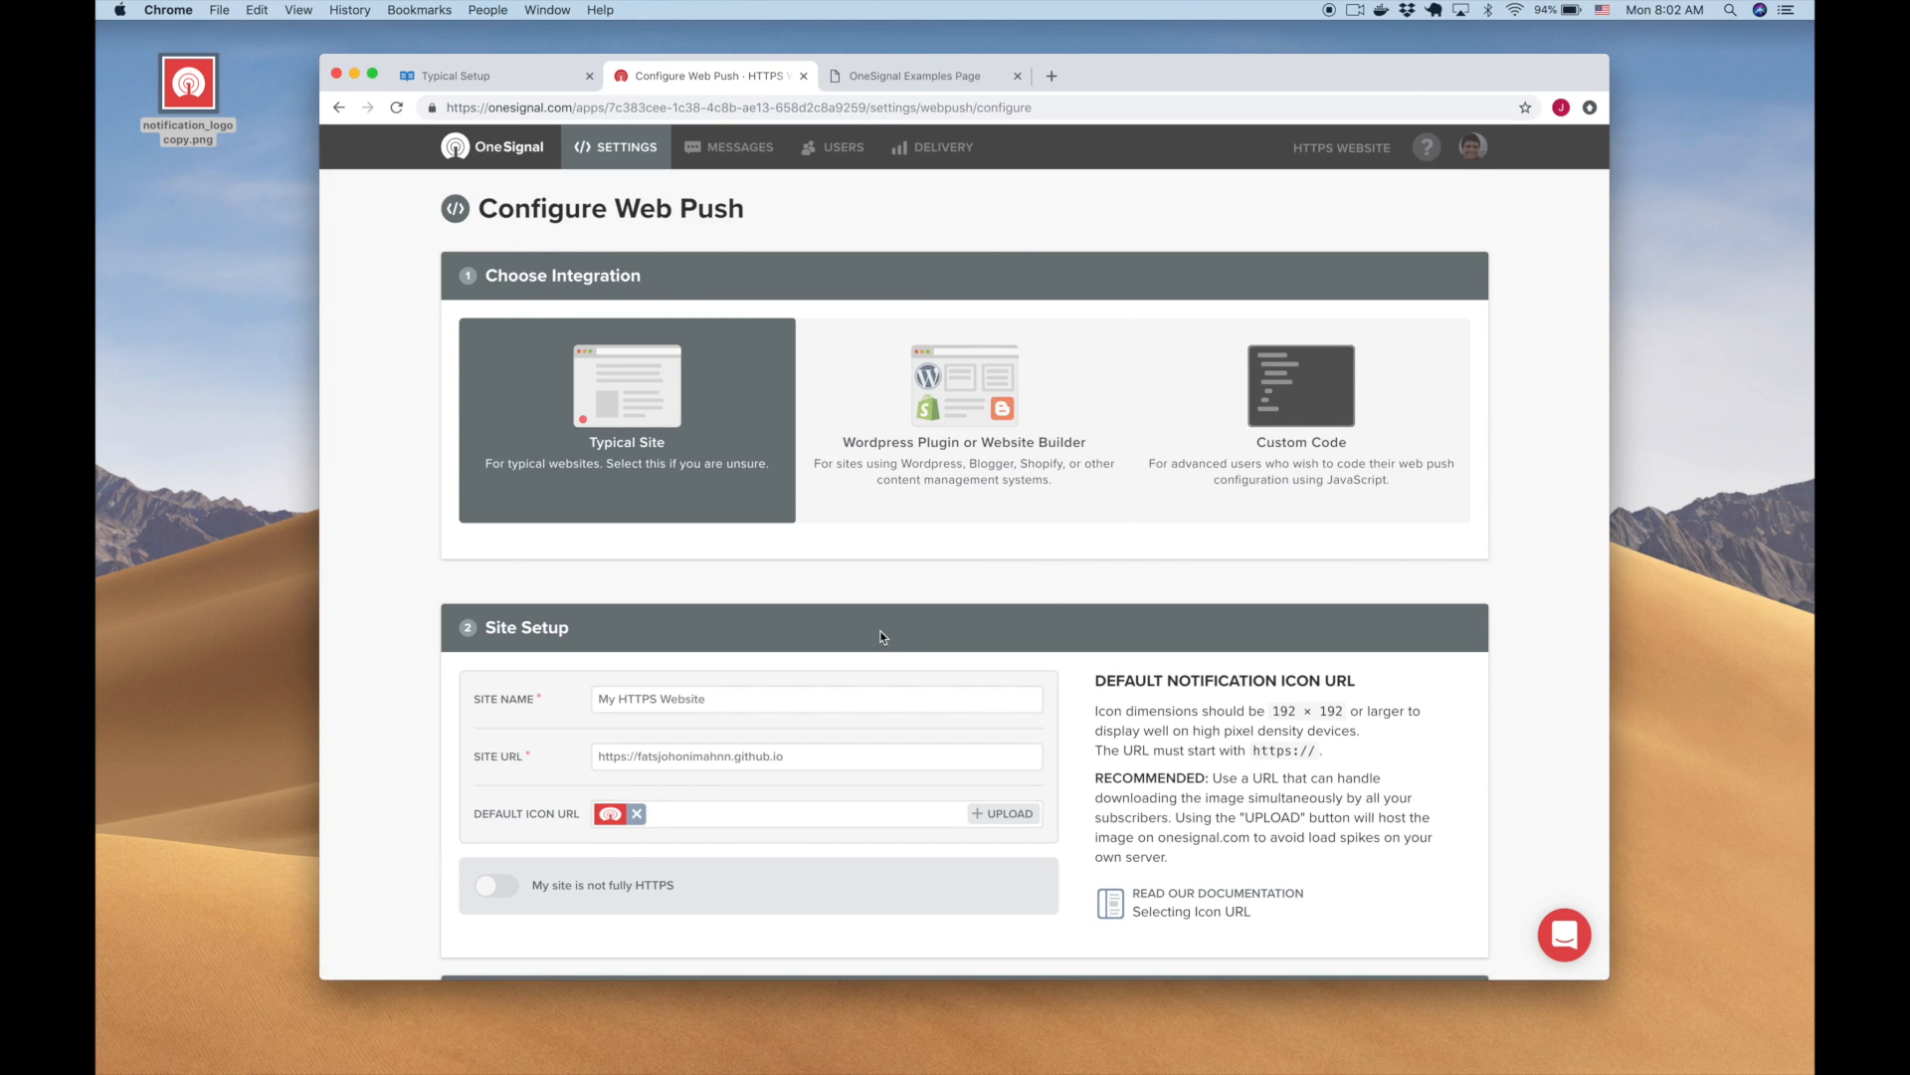
# Step: Add a Subscription Bell permission prompt with its size set to Large and its location set to Right
pyautogui.scroll(-5, 881, 637)
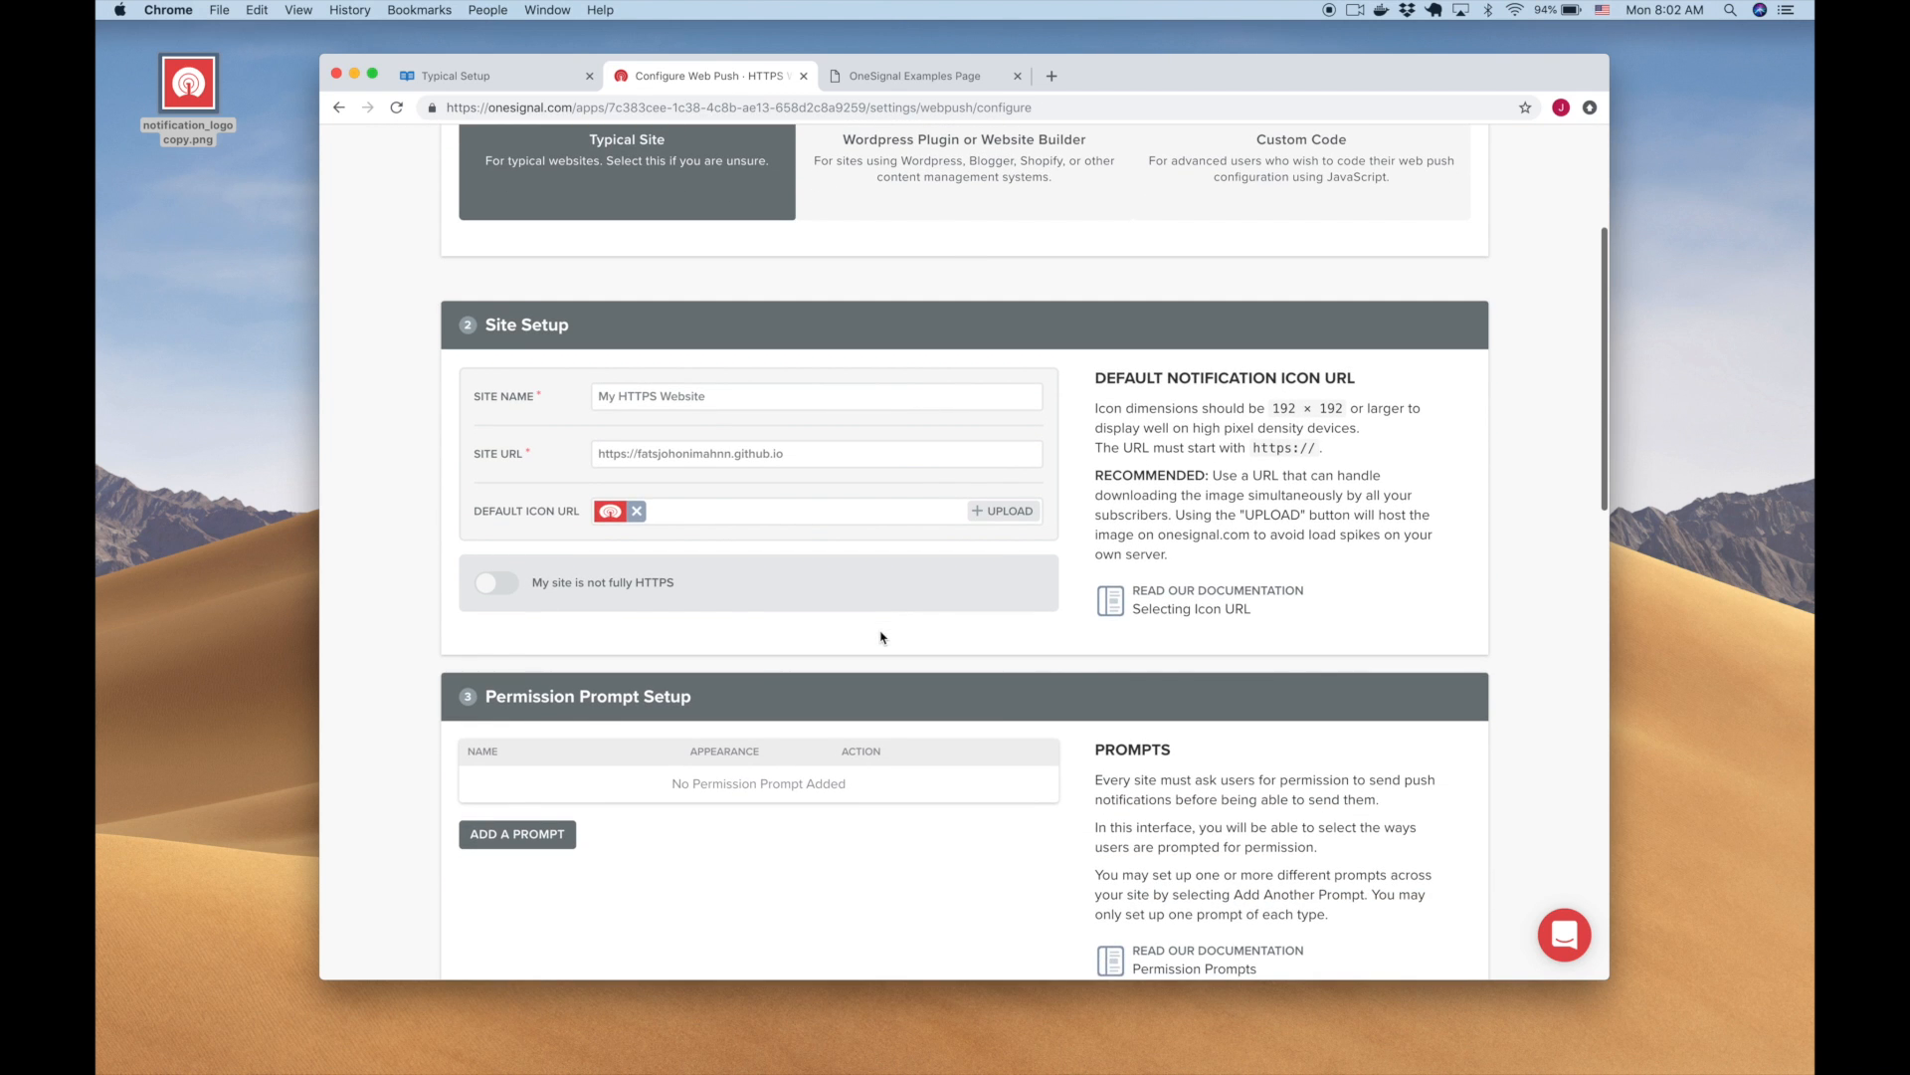
pyautogui.scroll(-5, 881, 637)
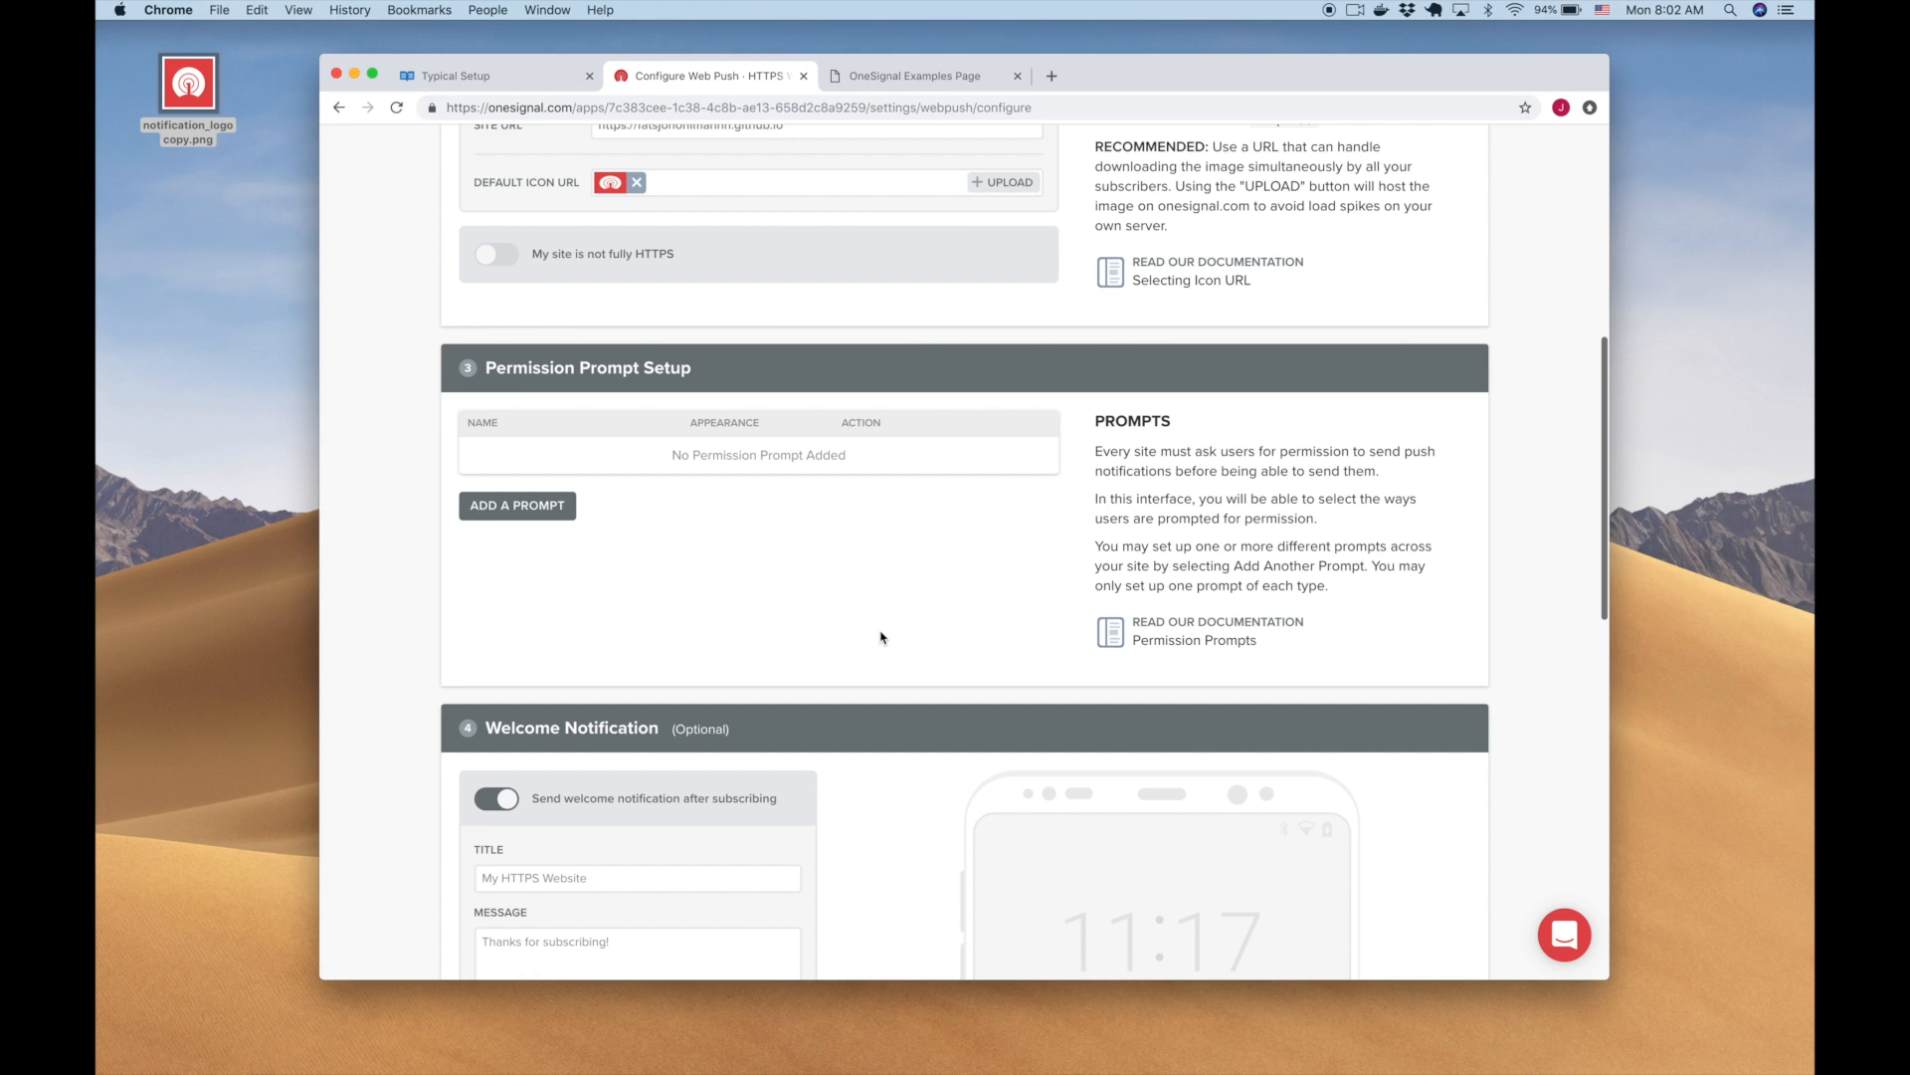
pyautogui.click(538, 508)
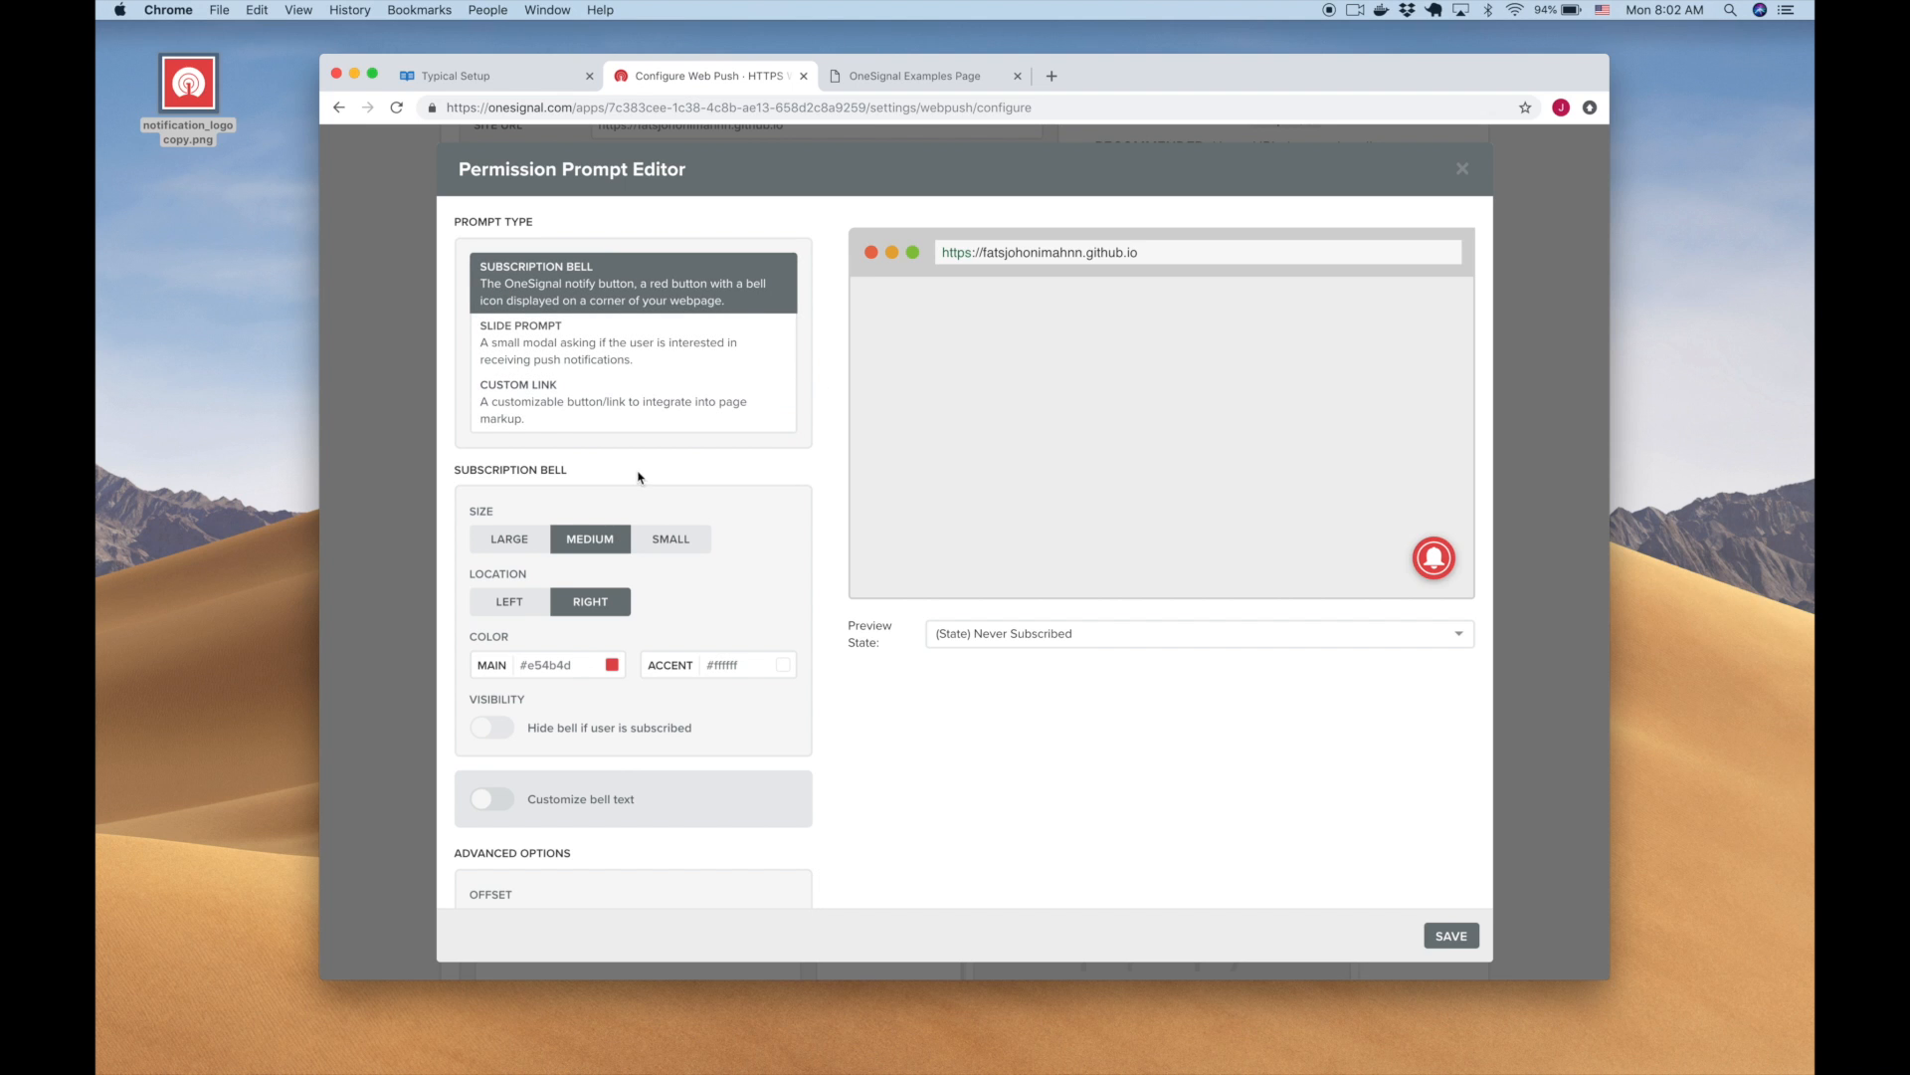
pyautogui.click(673, 537)
pyautogui.click(617, 542)
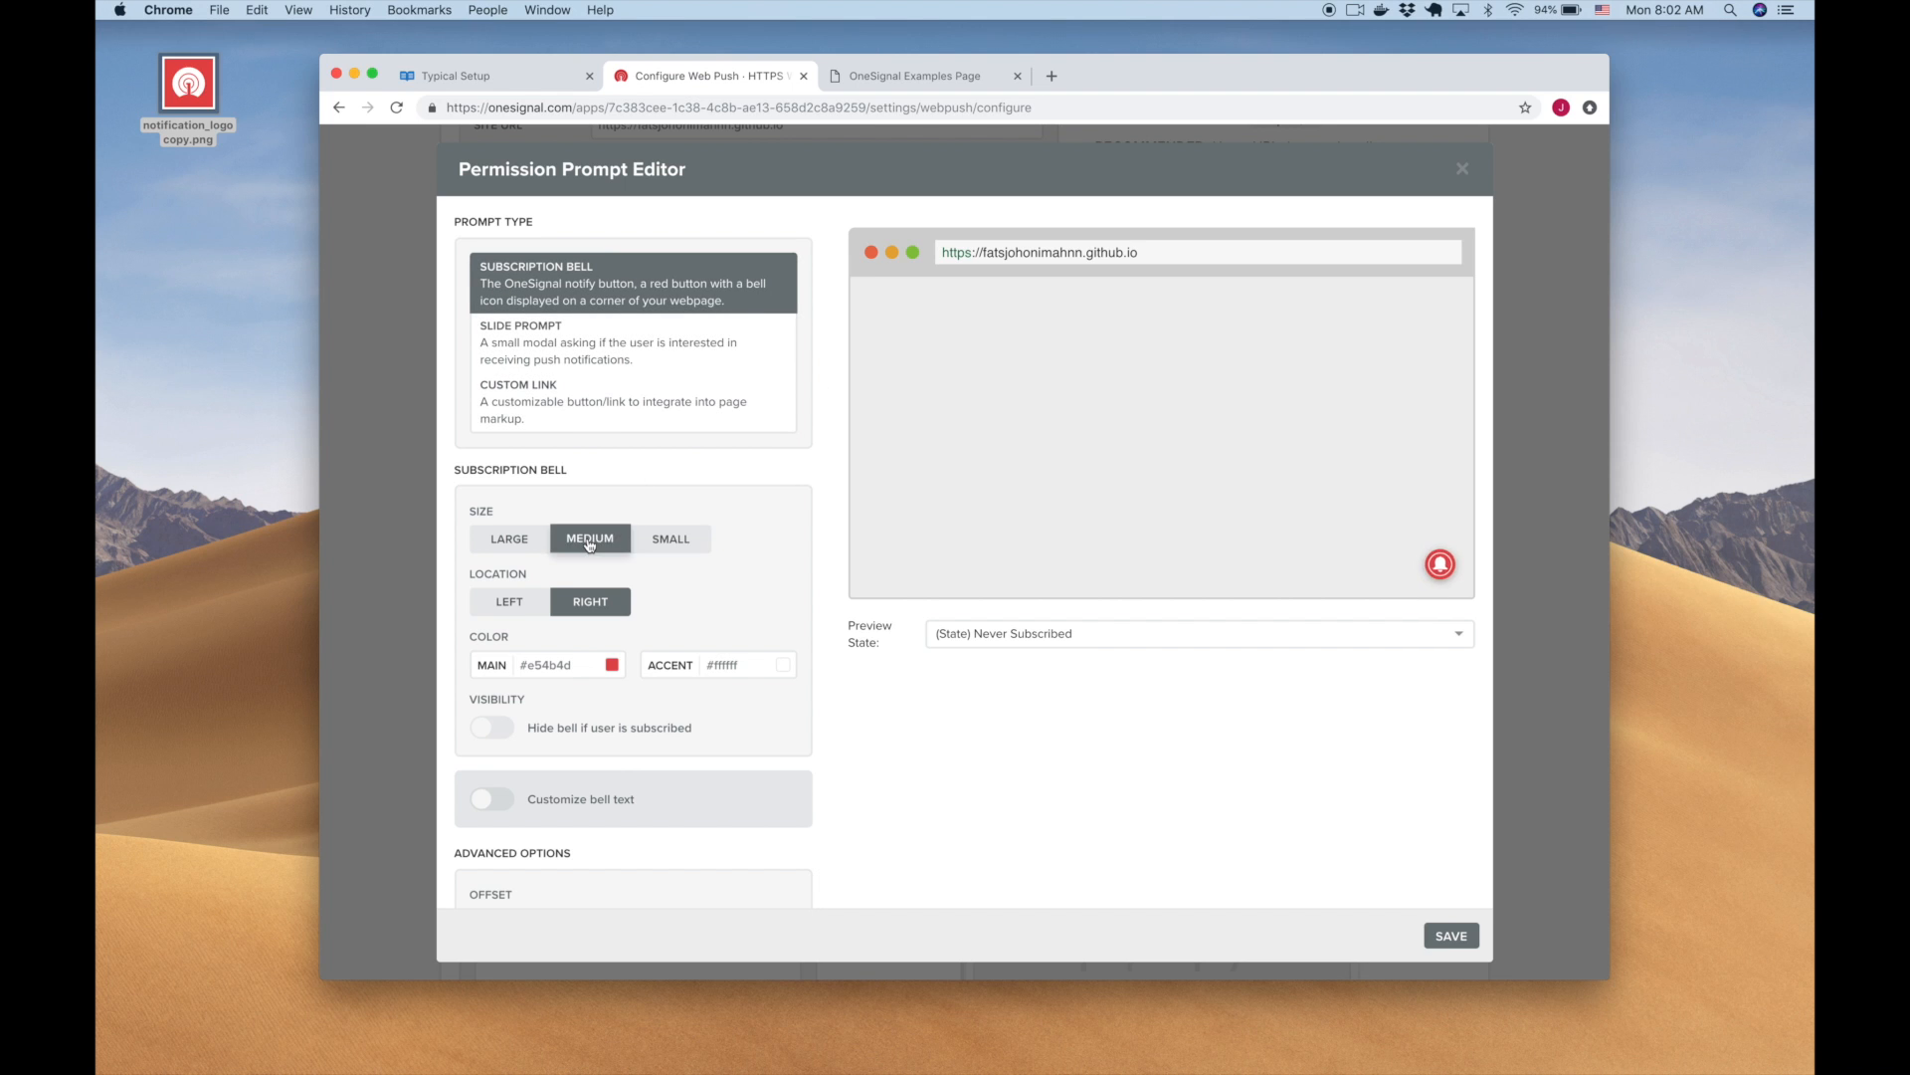
pyautogui.click(528, 542)
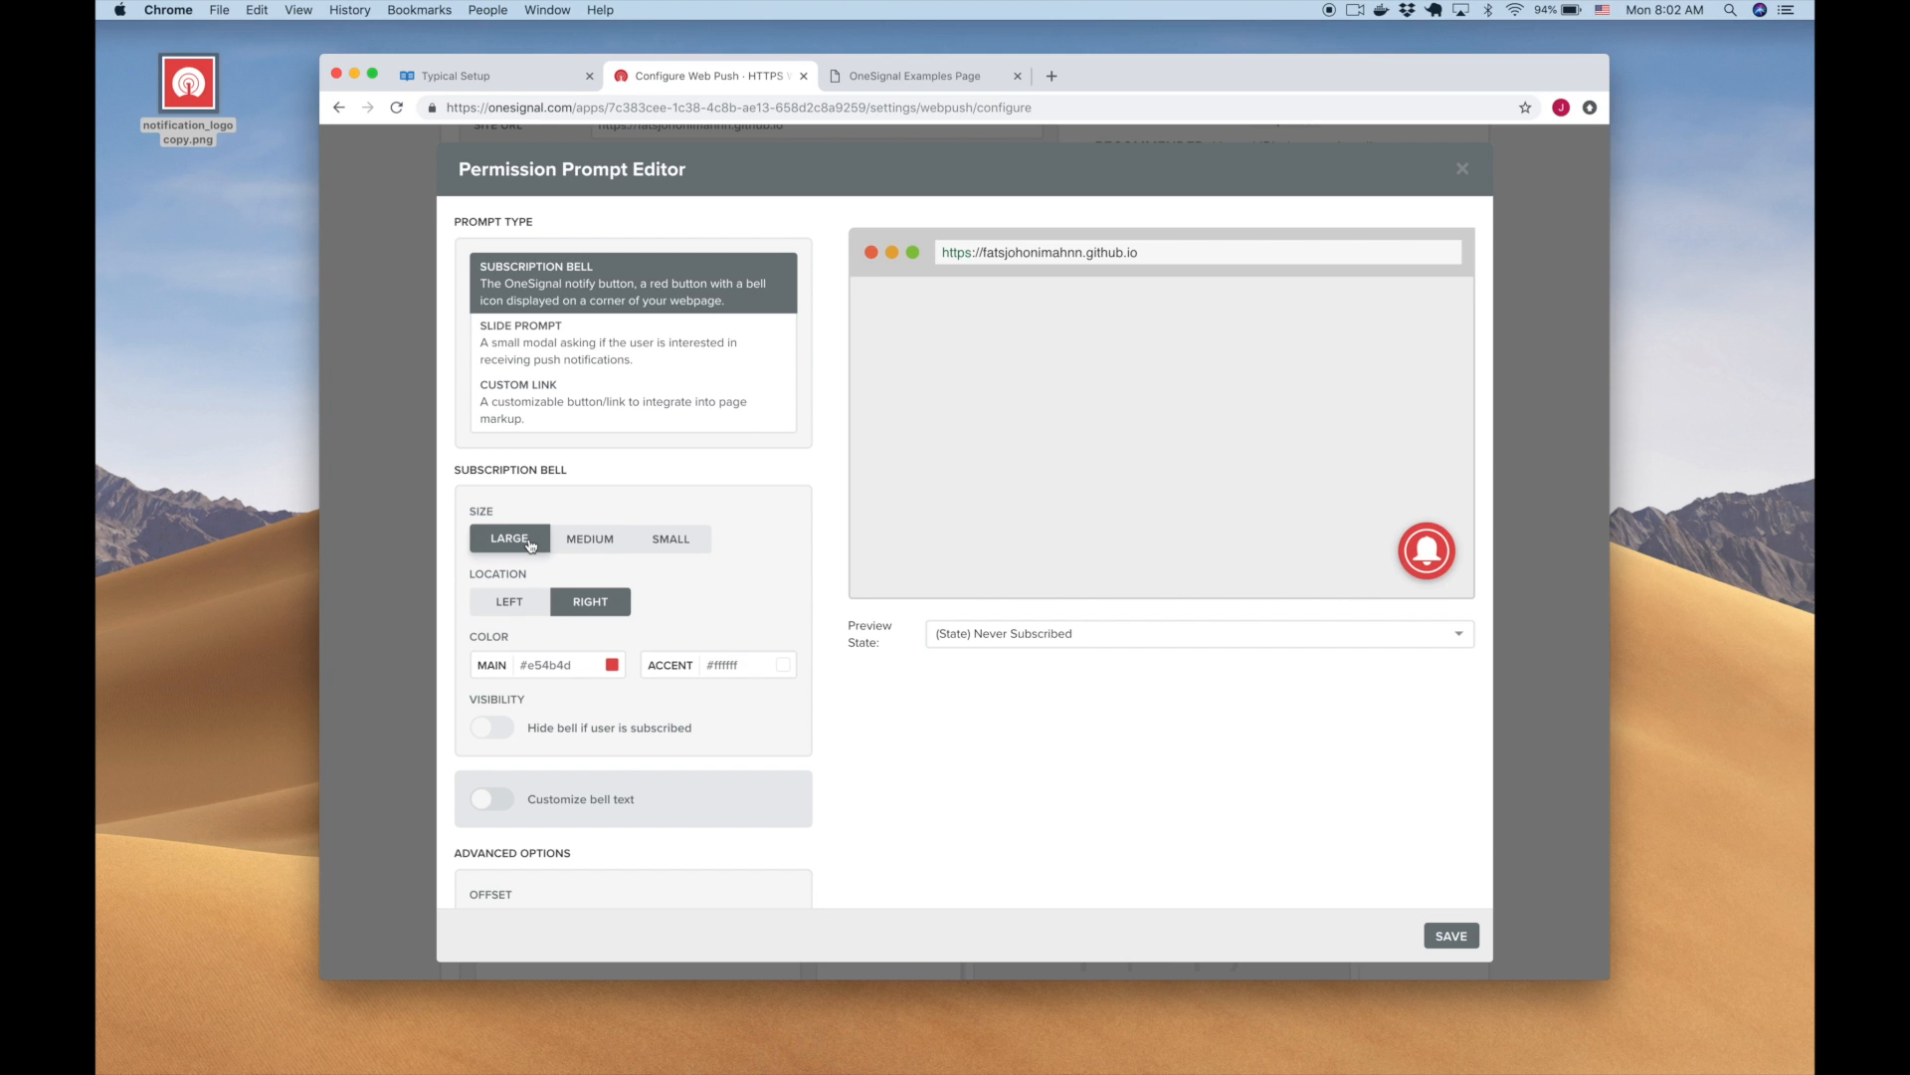
pyautogui.click(533, 605)
pyautogui.click(609, 602)
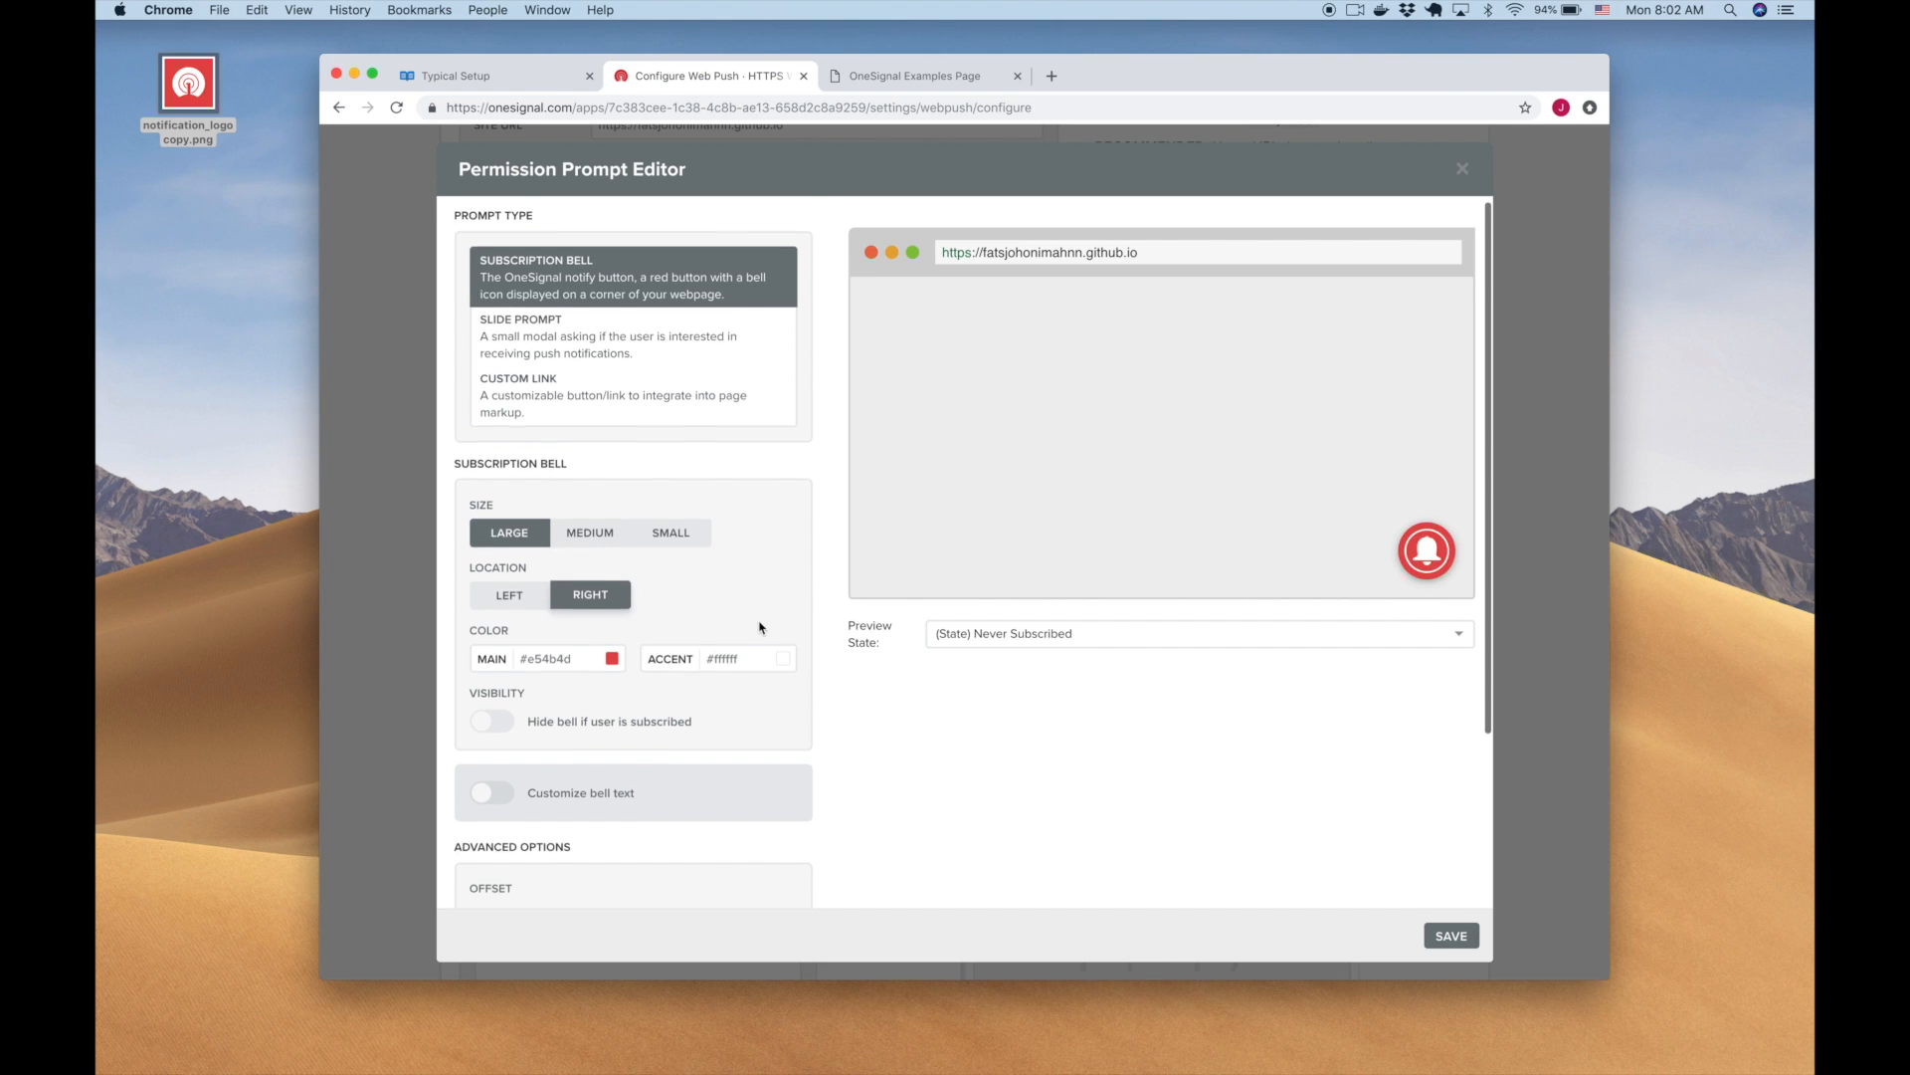
# Step: Enable customized bell text with the default wording and save the Subscription Bell prompt
pyautogui.scroll(-4, 759, 627)
pyautogui.click(605, 619)
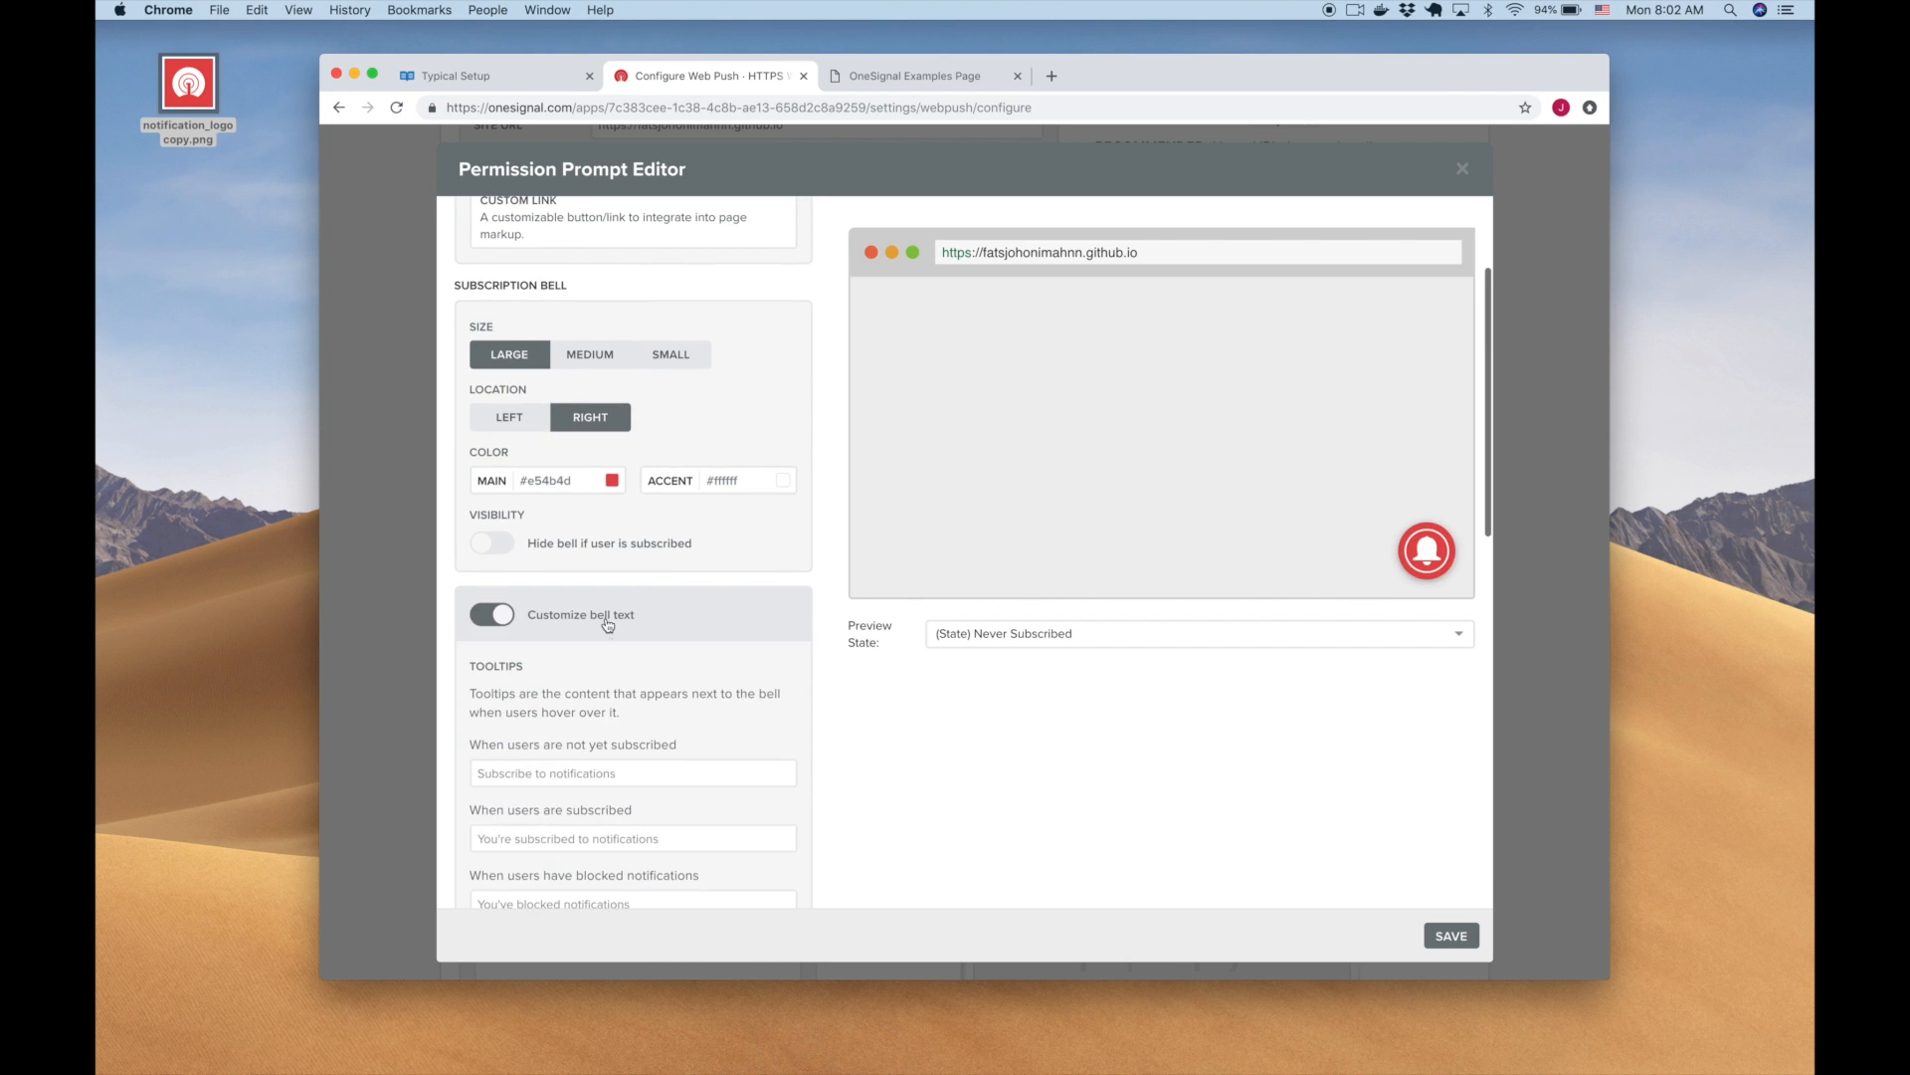
pyautogui.scroll(-4, 599, 716)
pyautogui.click(598, 718)
pyautogui.scroll(-1, 598, 714)
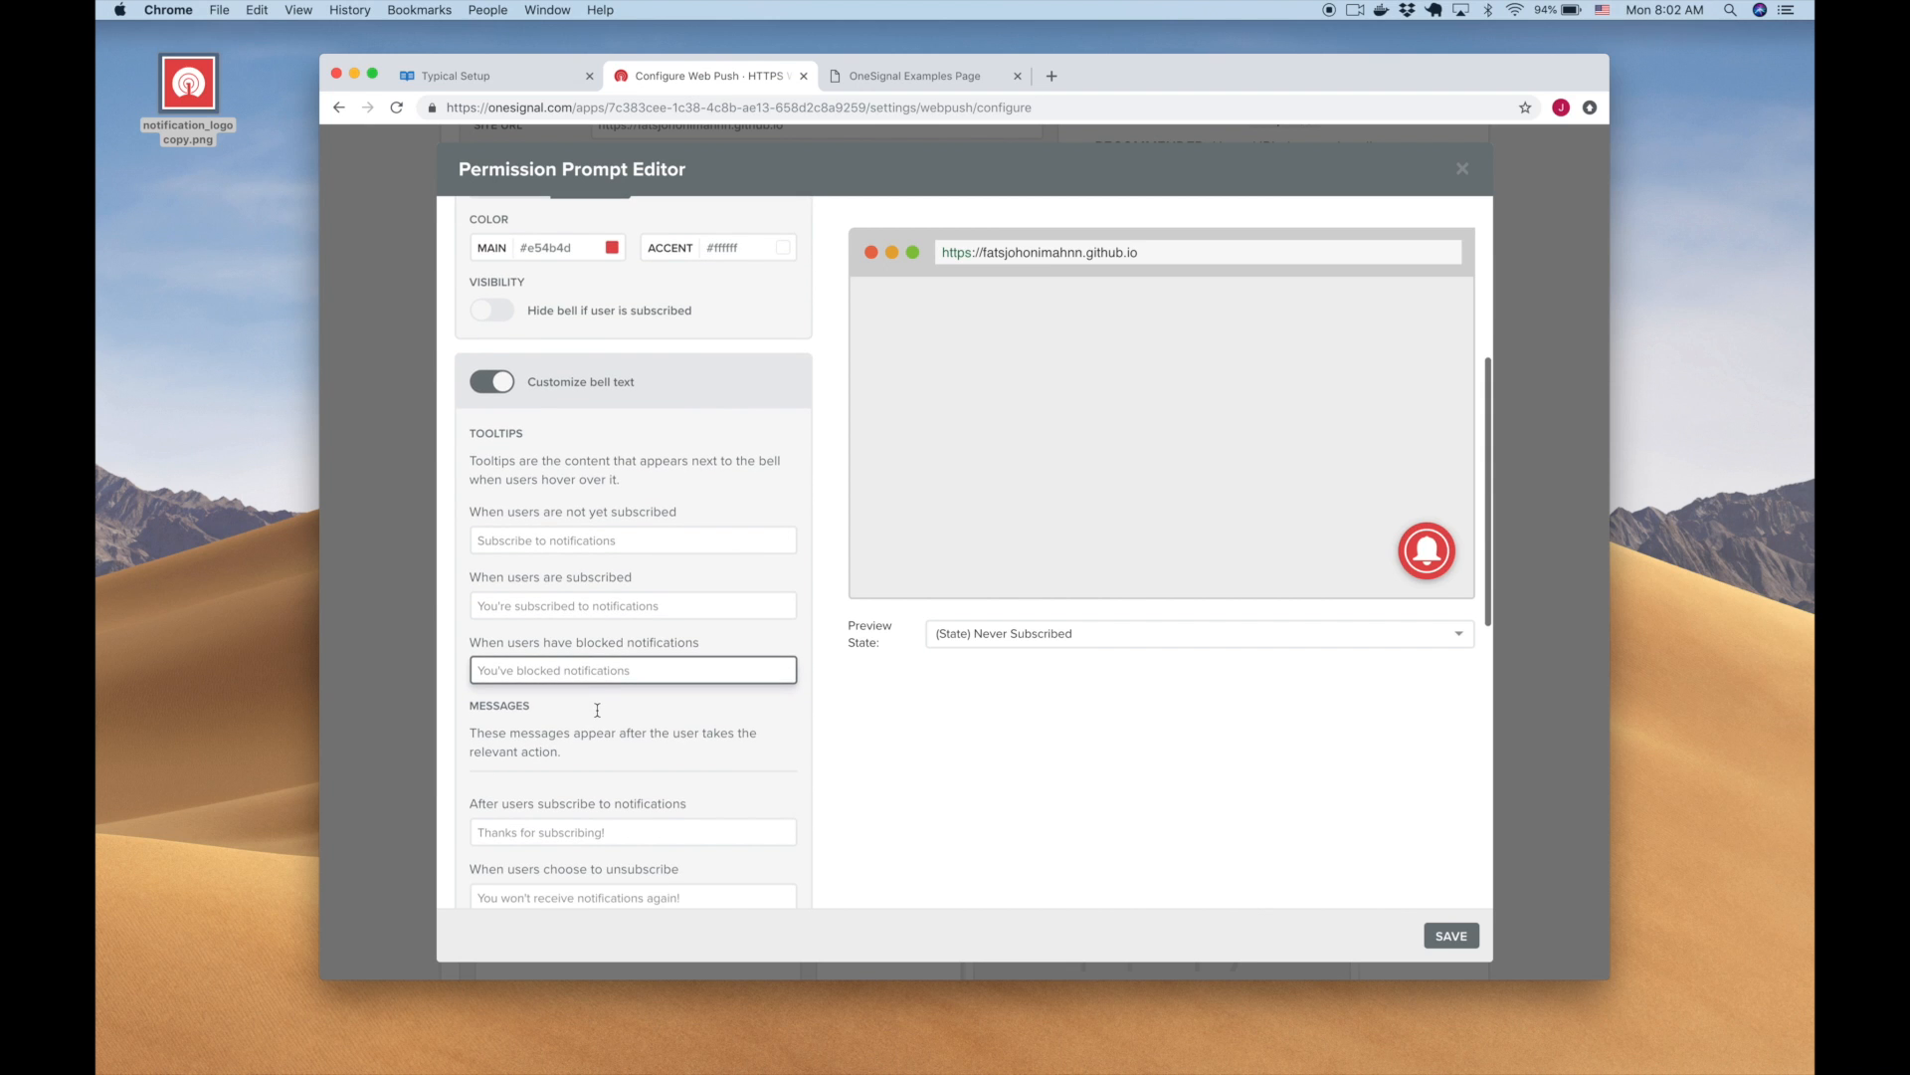
pyautogui.click(1040, 824)
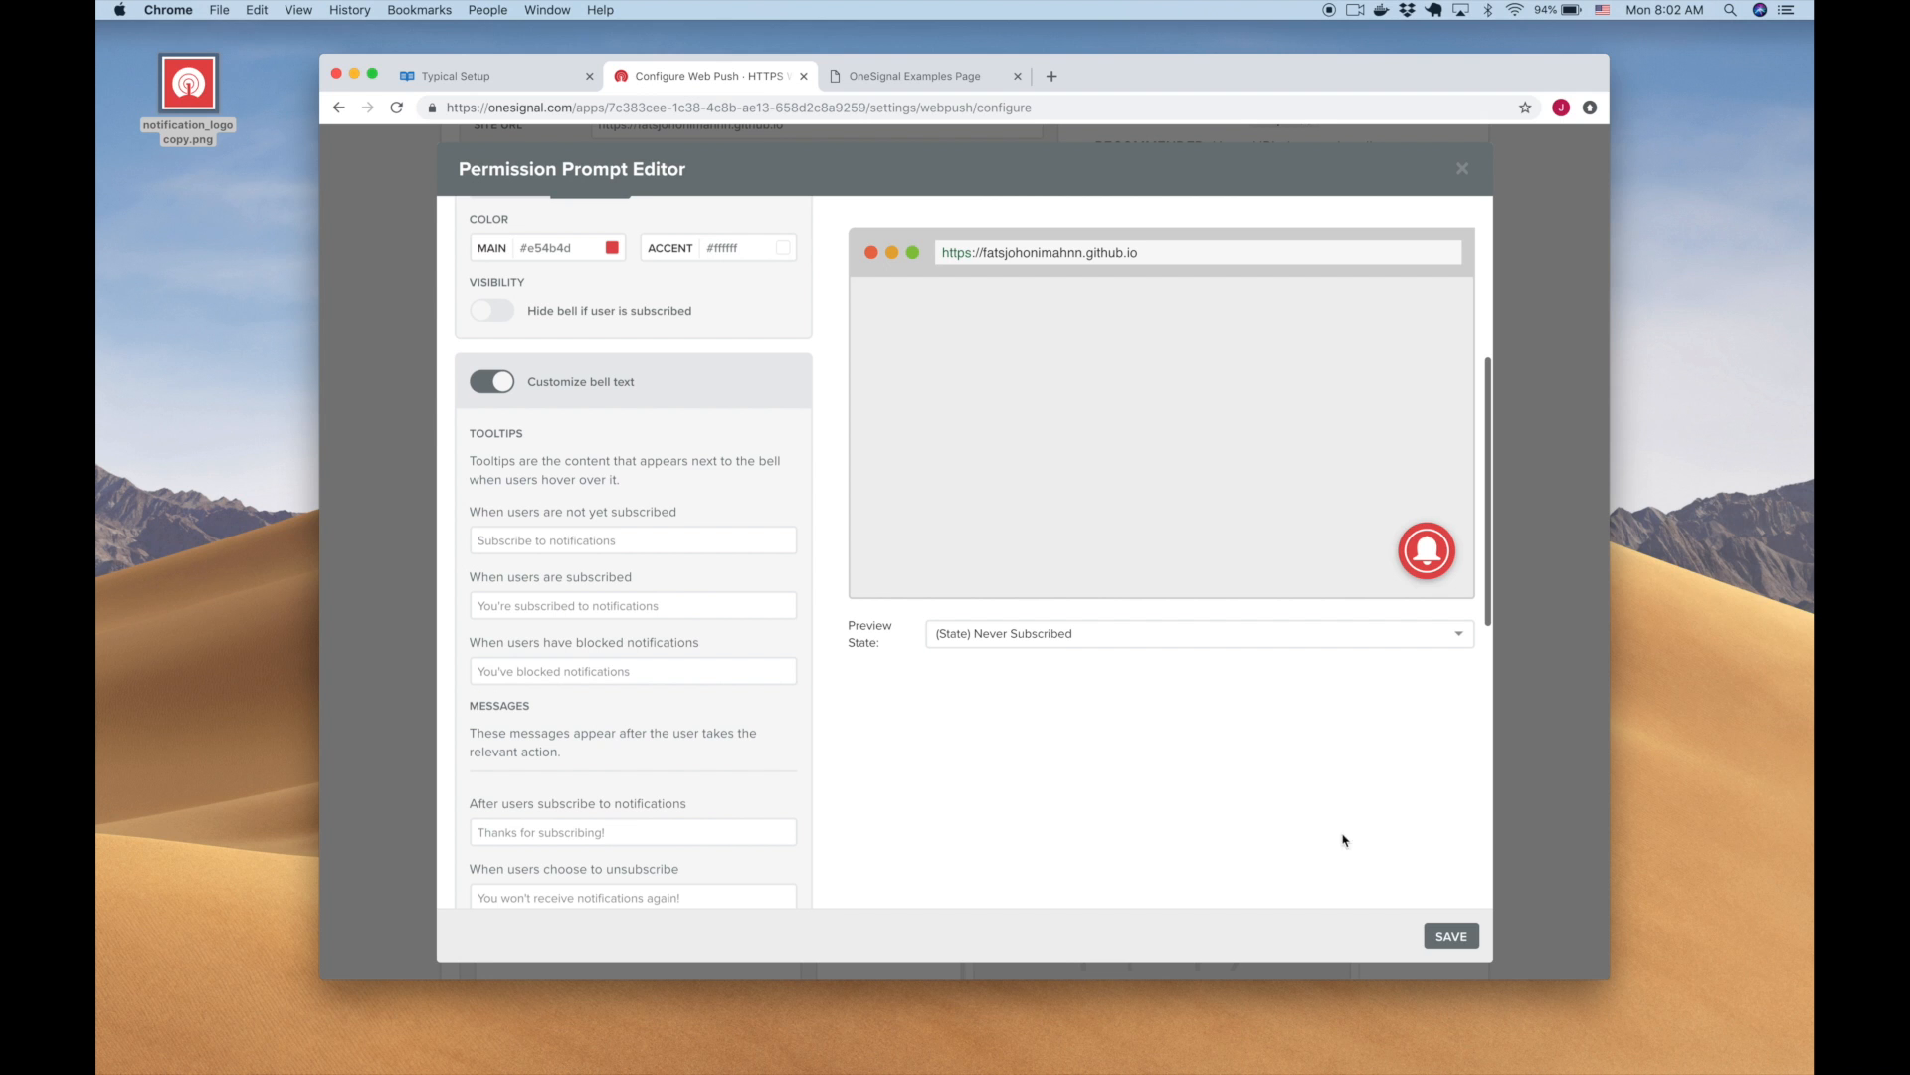
pyautogui.click(1452, 937)
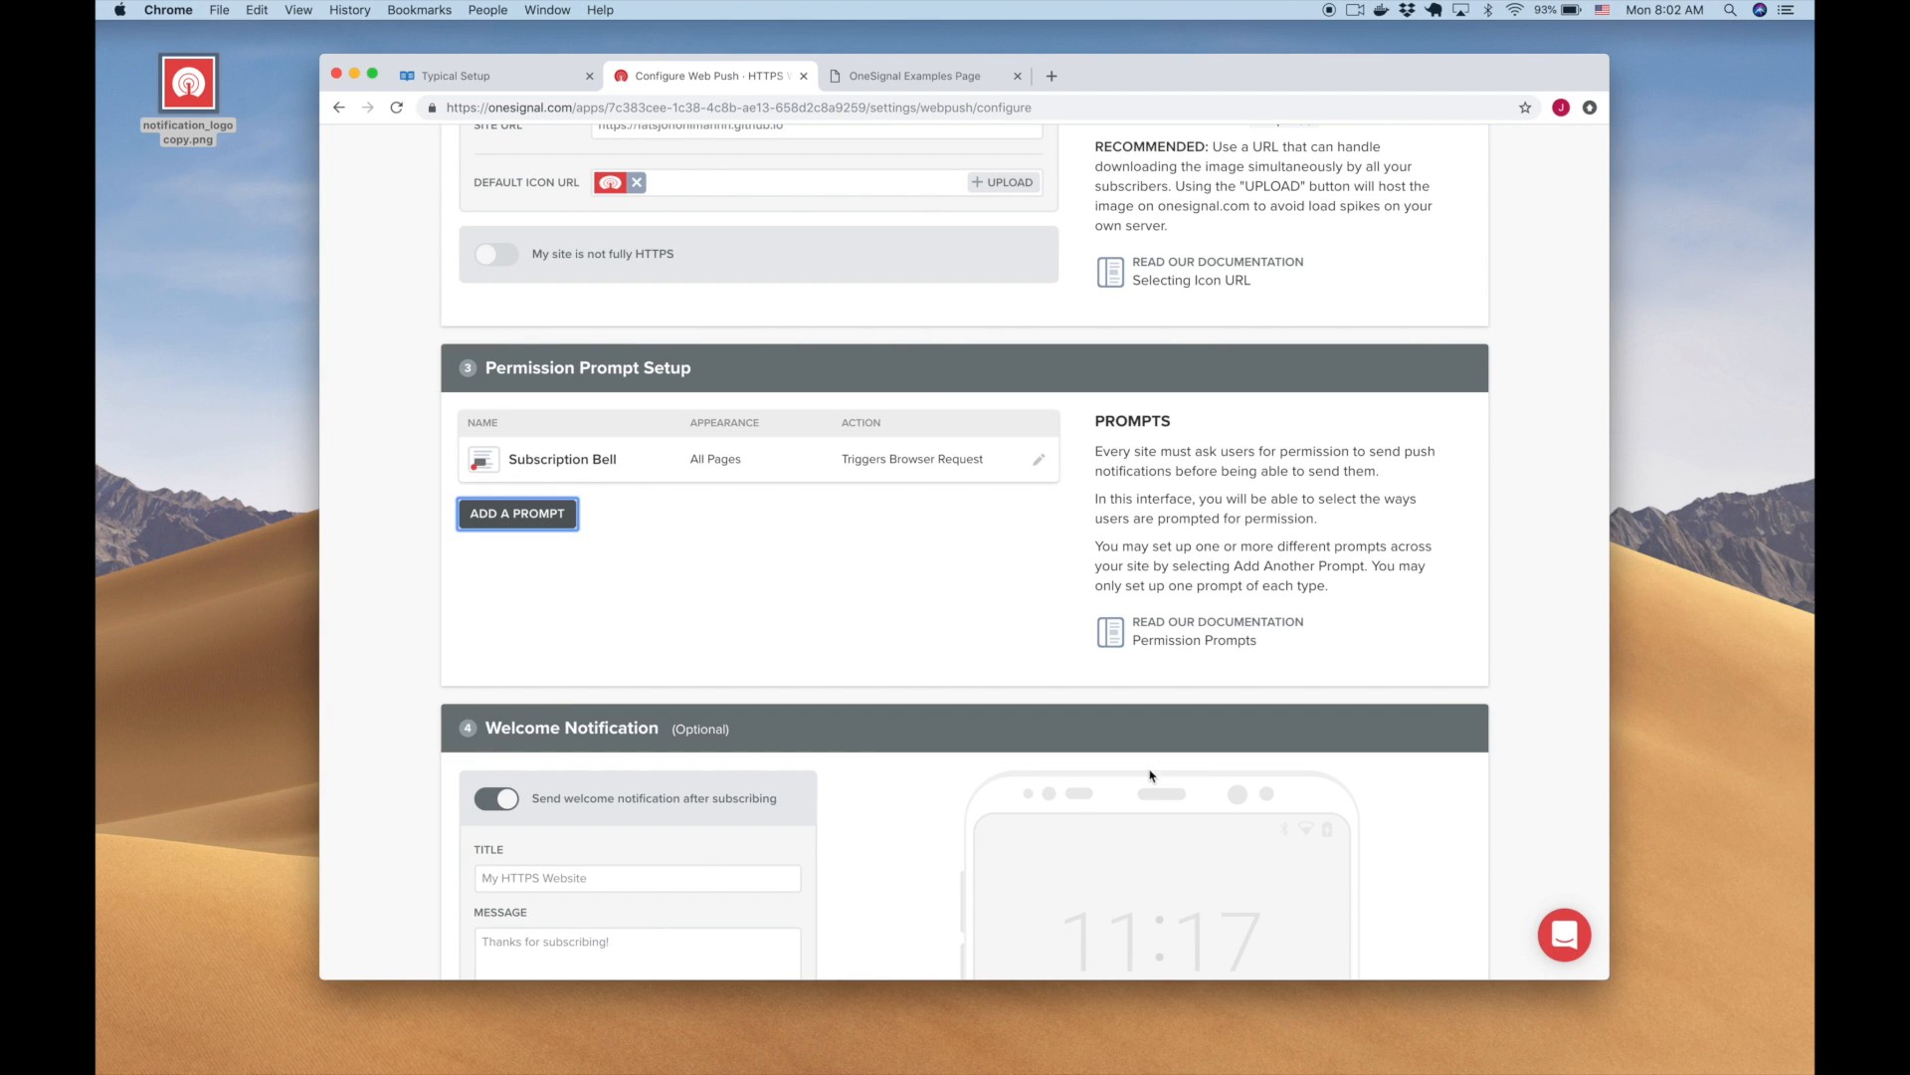
pyautogui.click(543, 517)
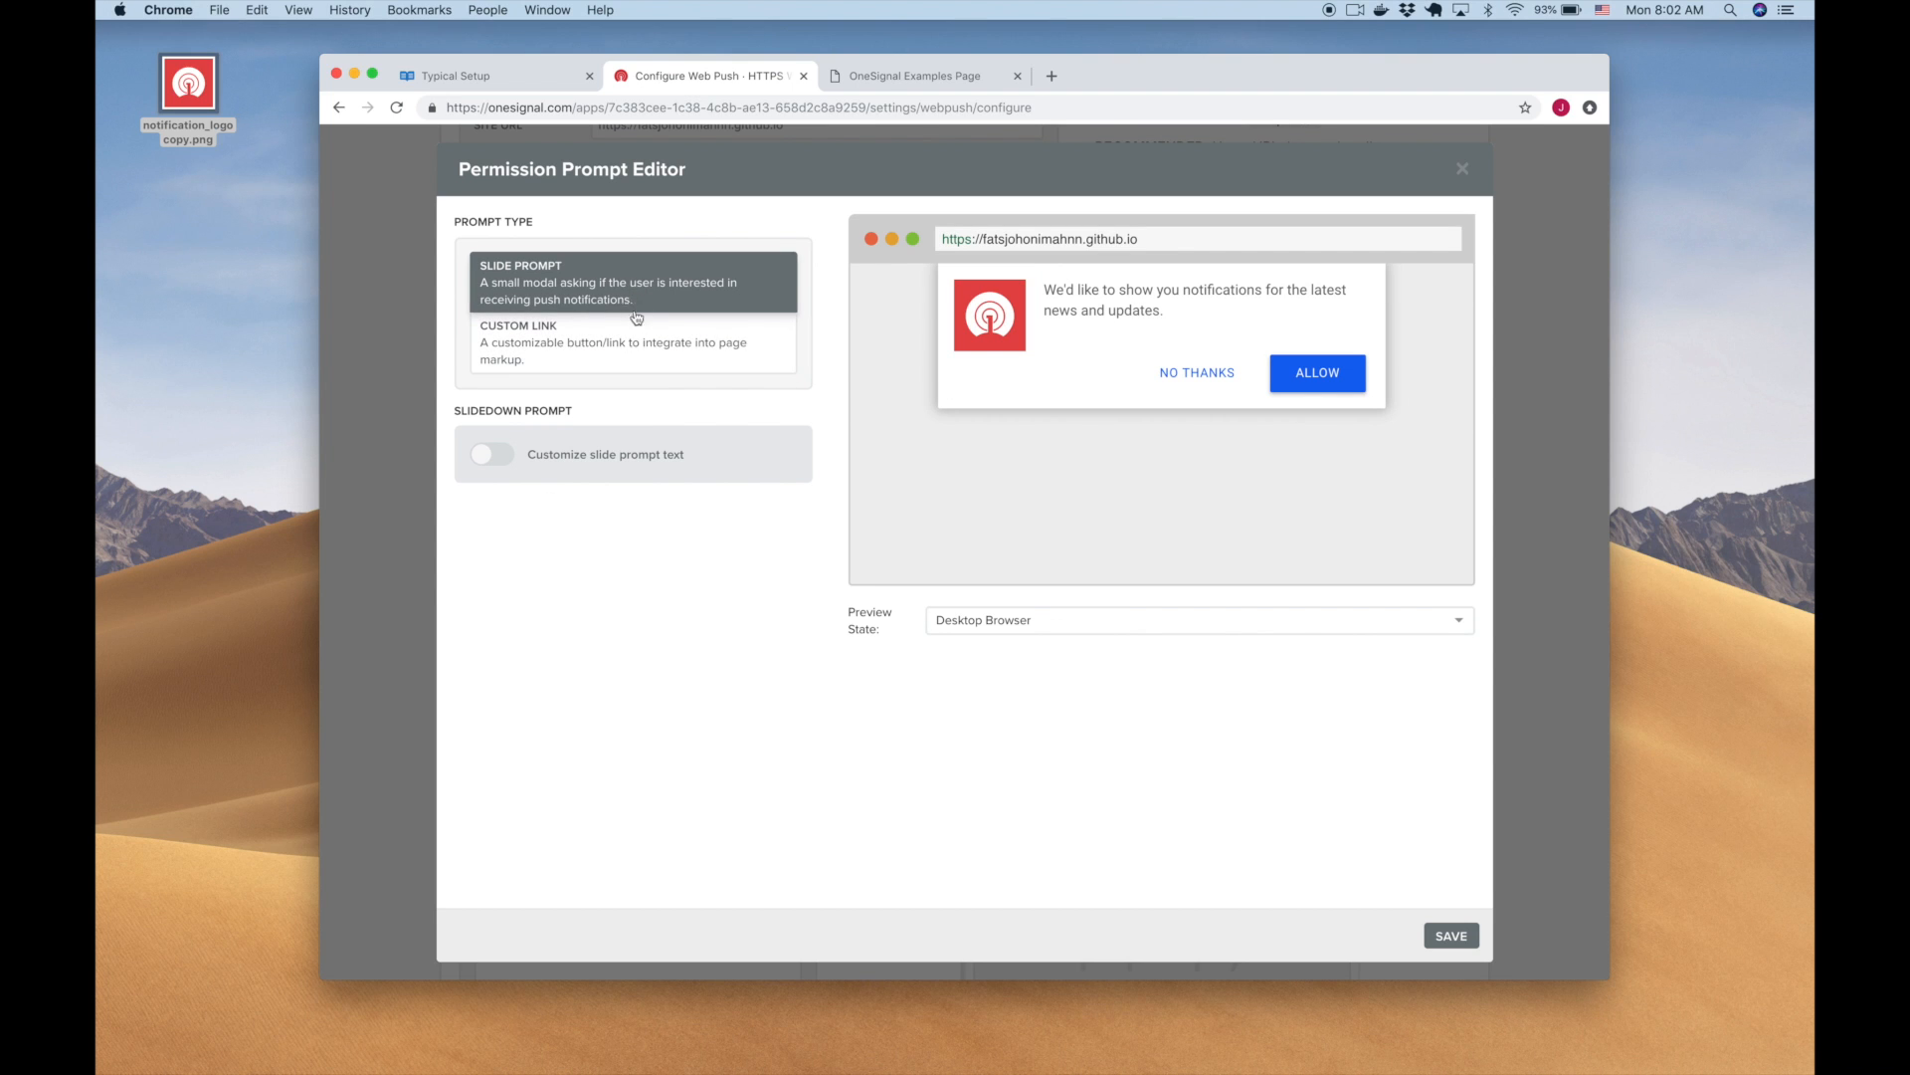
pyautogui.click(616, 366)
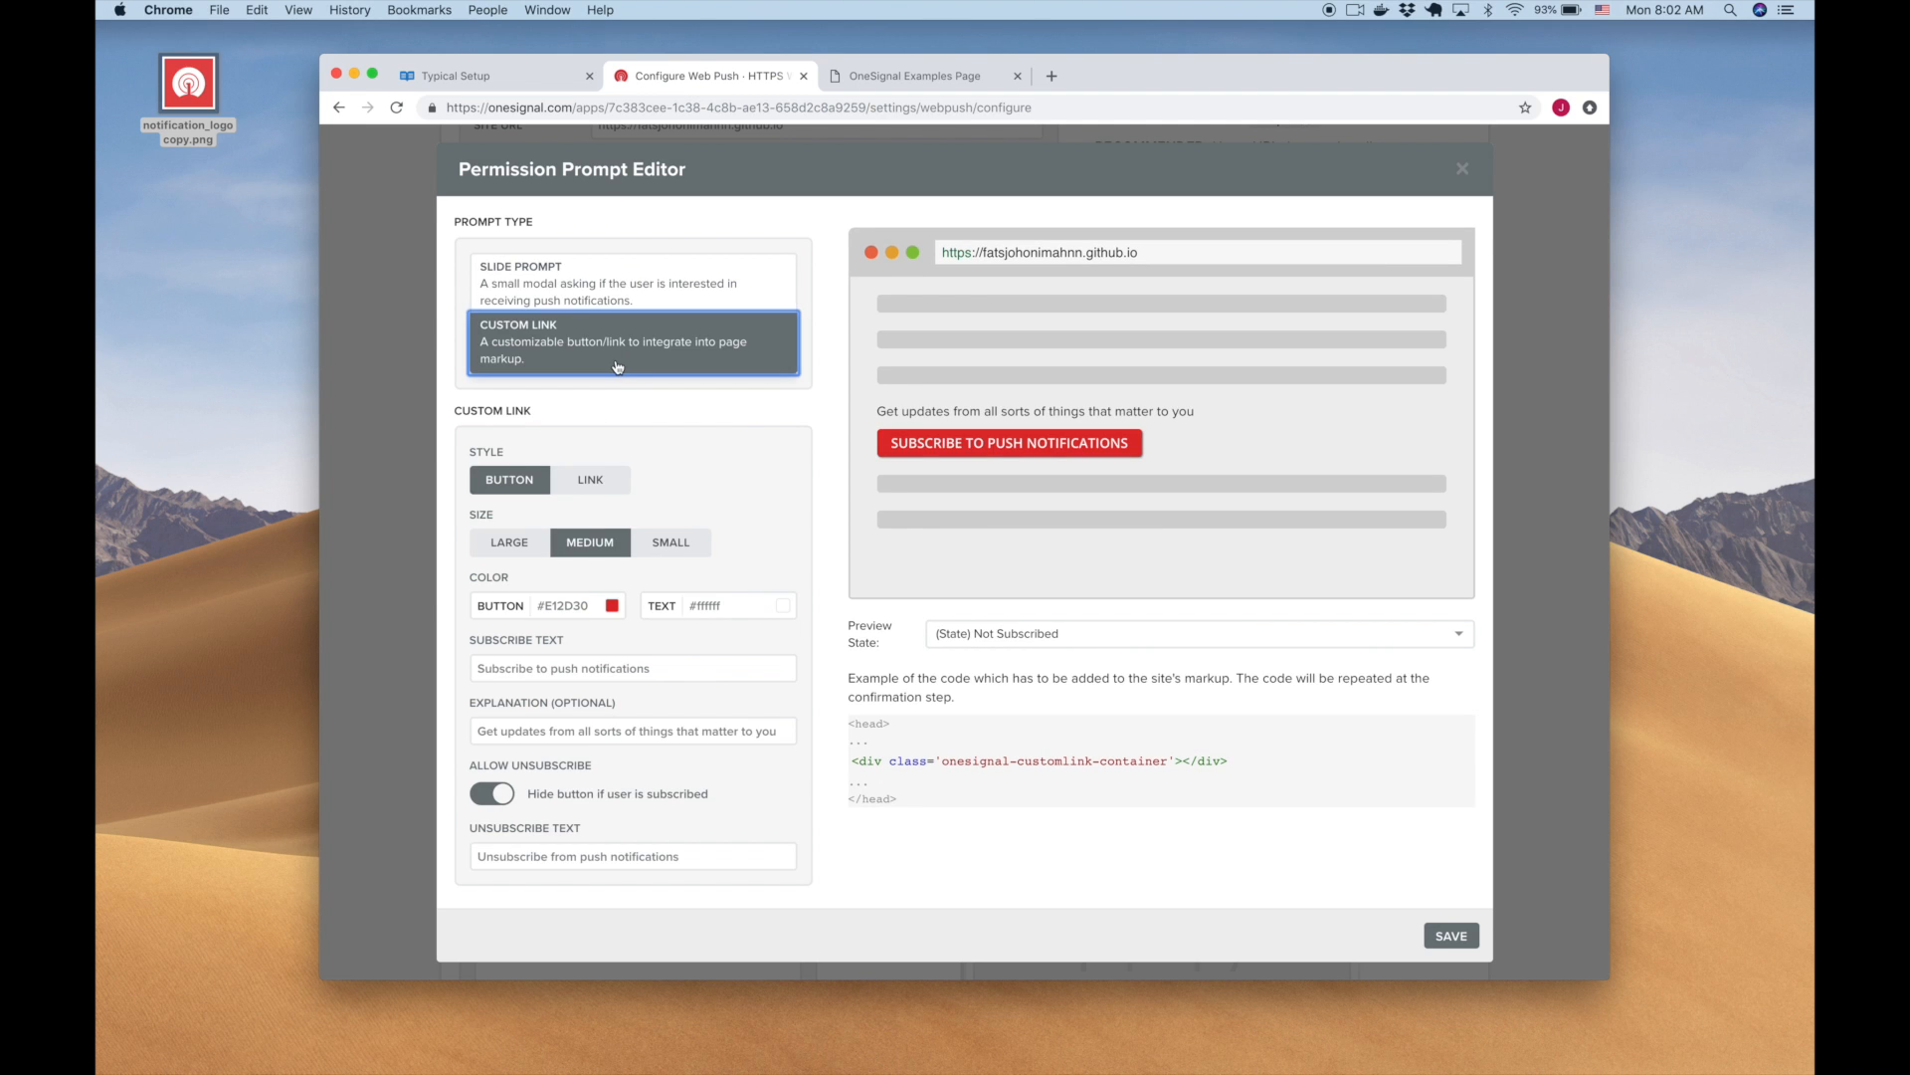
pyautogui.click(609, 295)
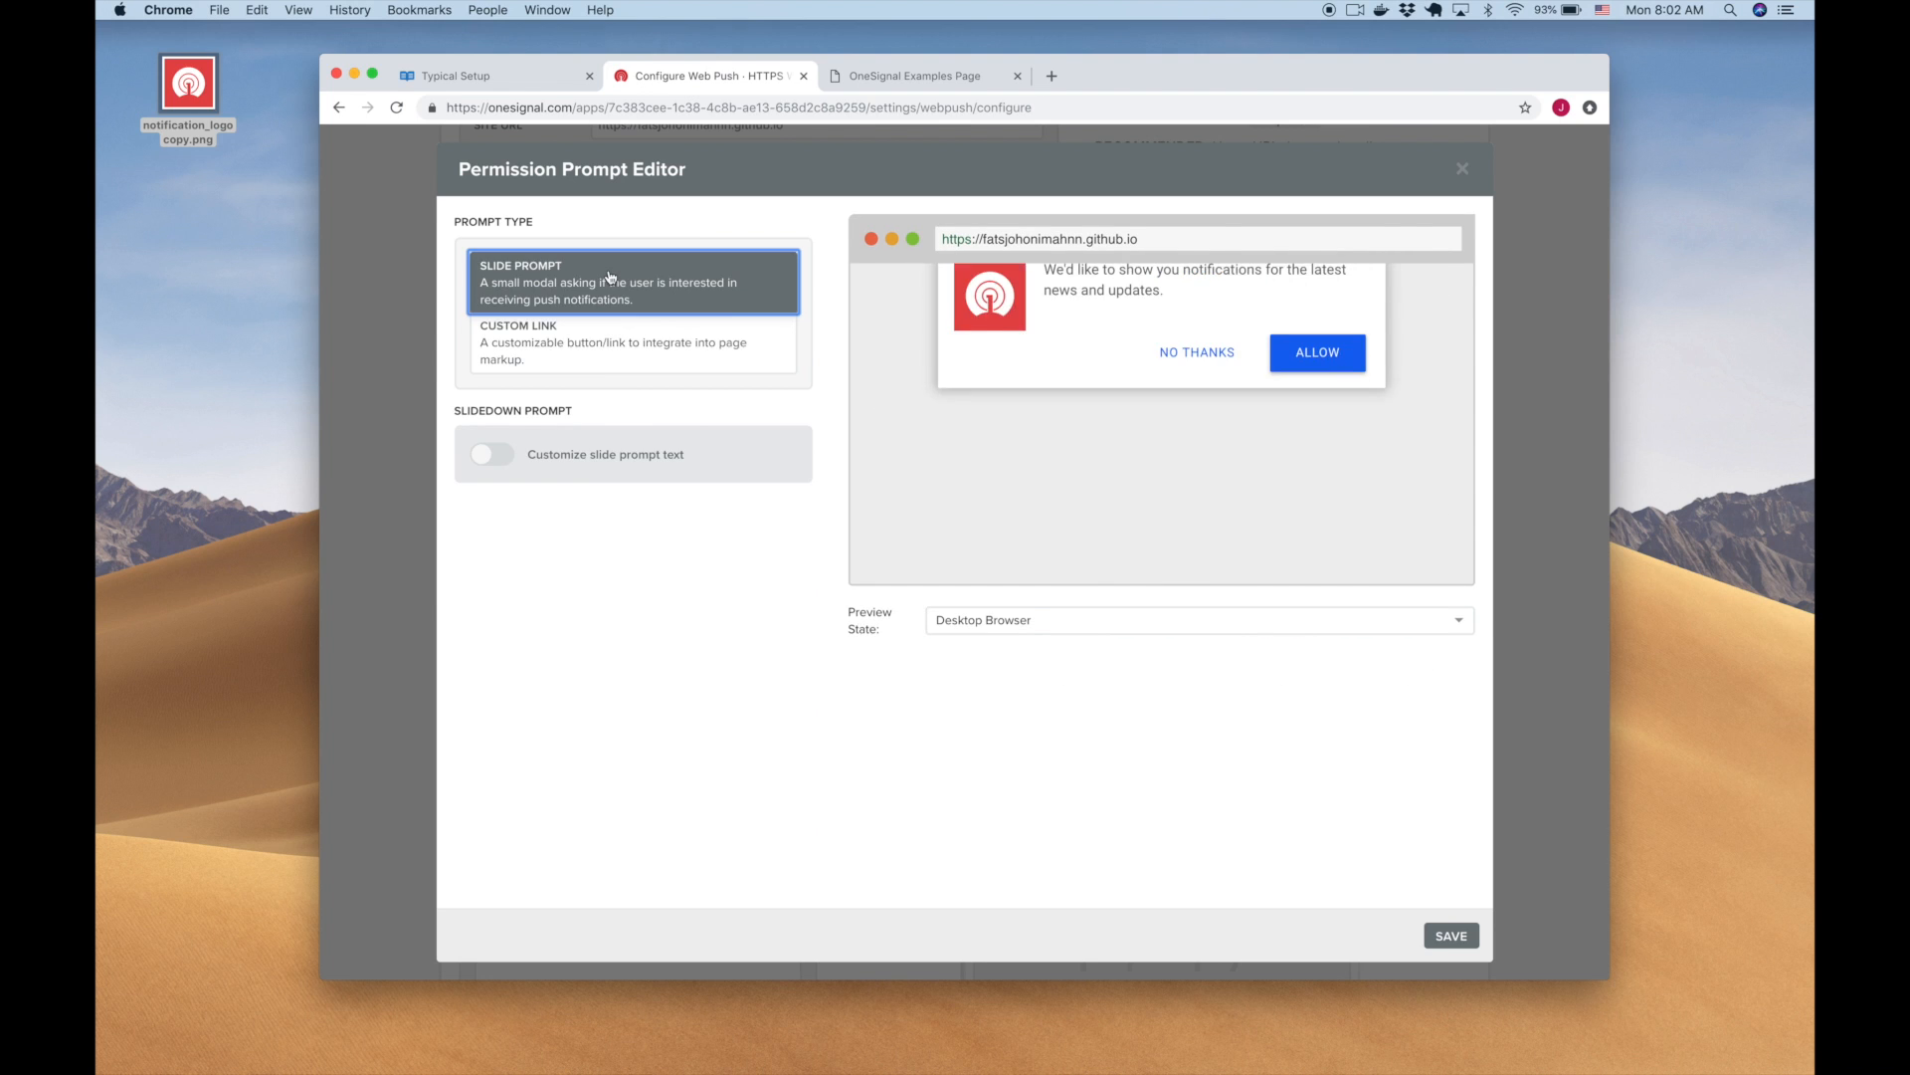
pyautogui.click(582, 455)
pyautogui.click(570, 643)
pyautogui.write('Yes!')
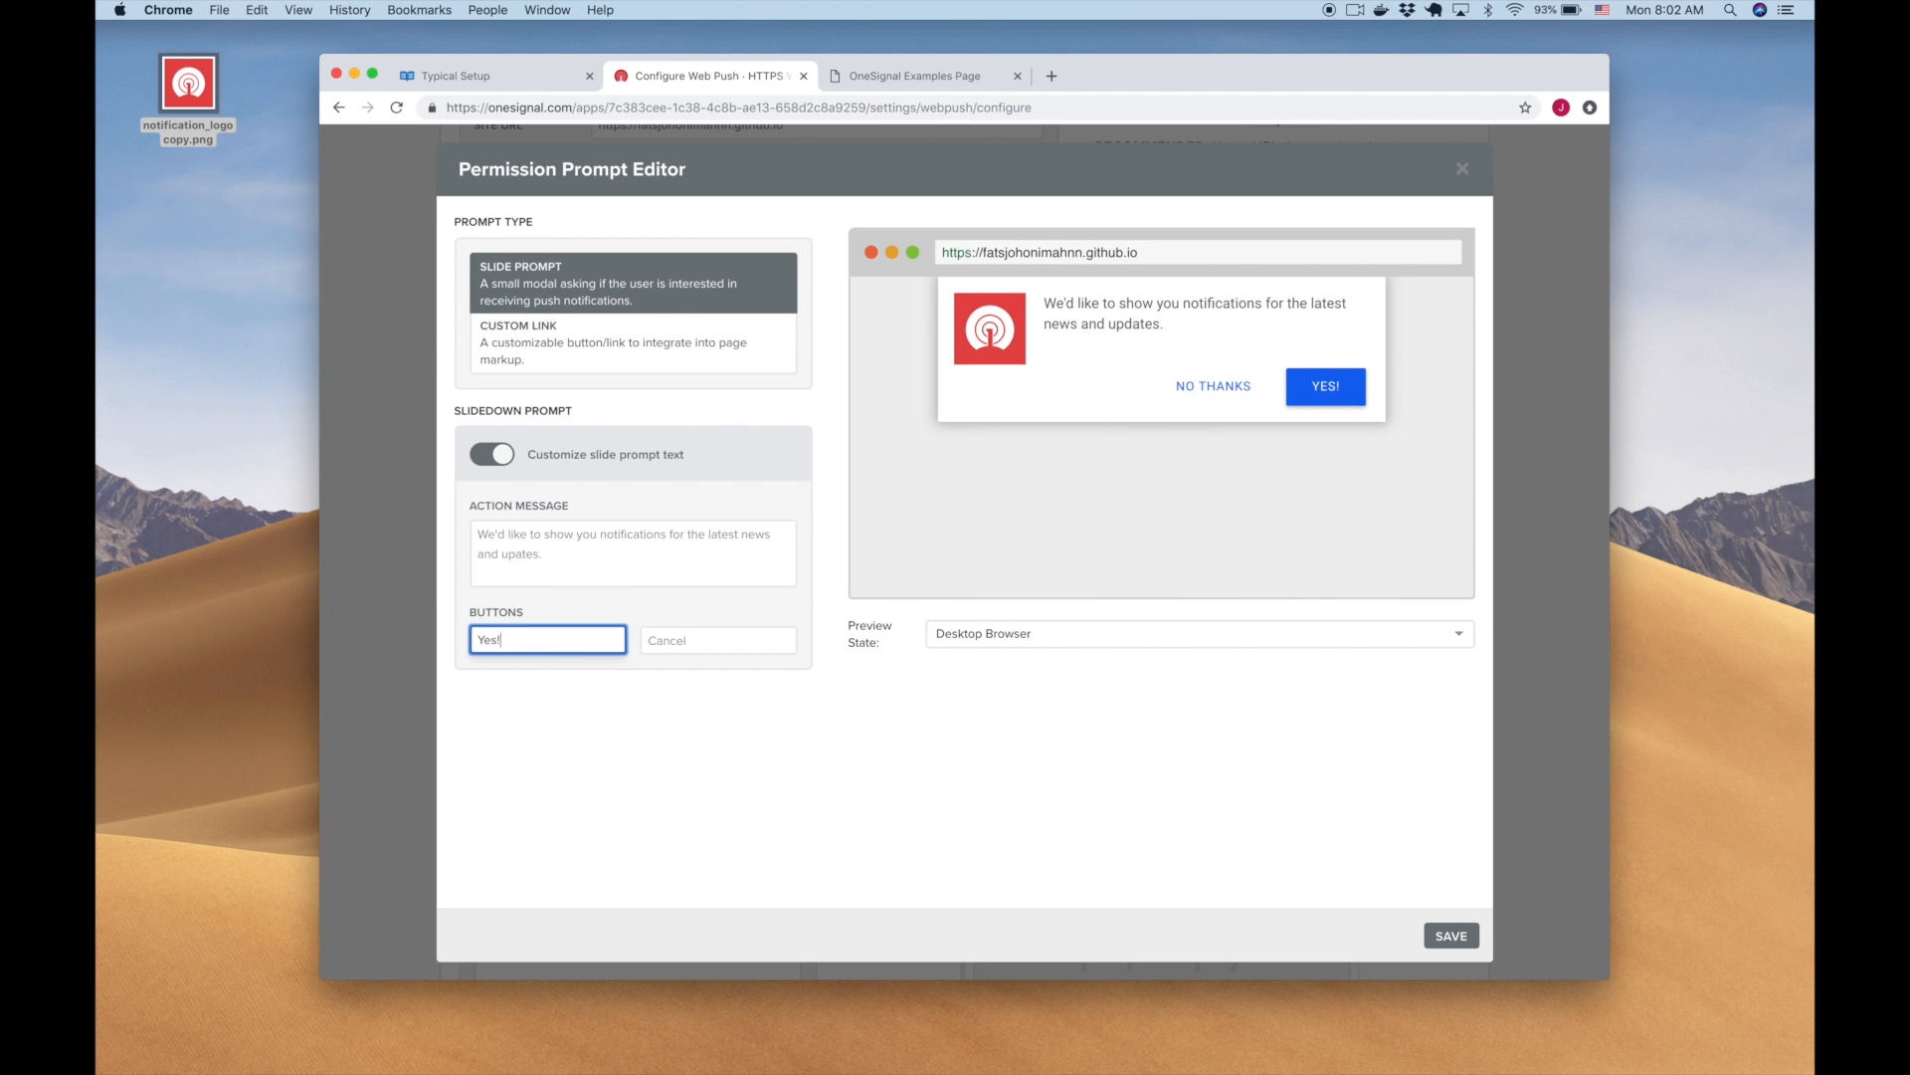
pyautogui.press('BackSpace')
pyautogui.press('BackSpace')
pyautogui.press('BackSpace')
pyautogui.press('BackSpace')
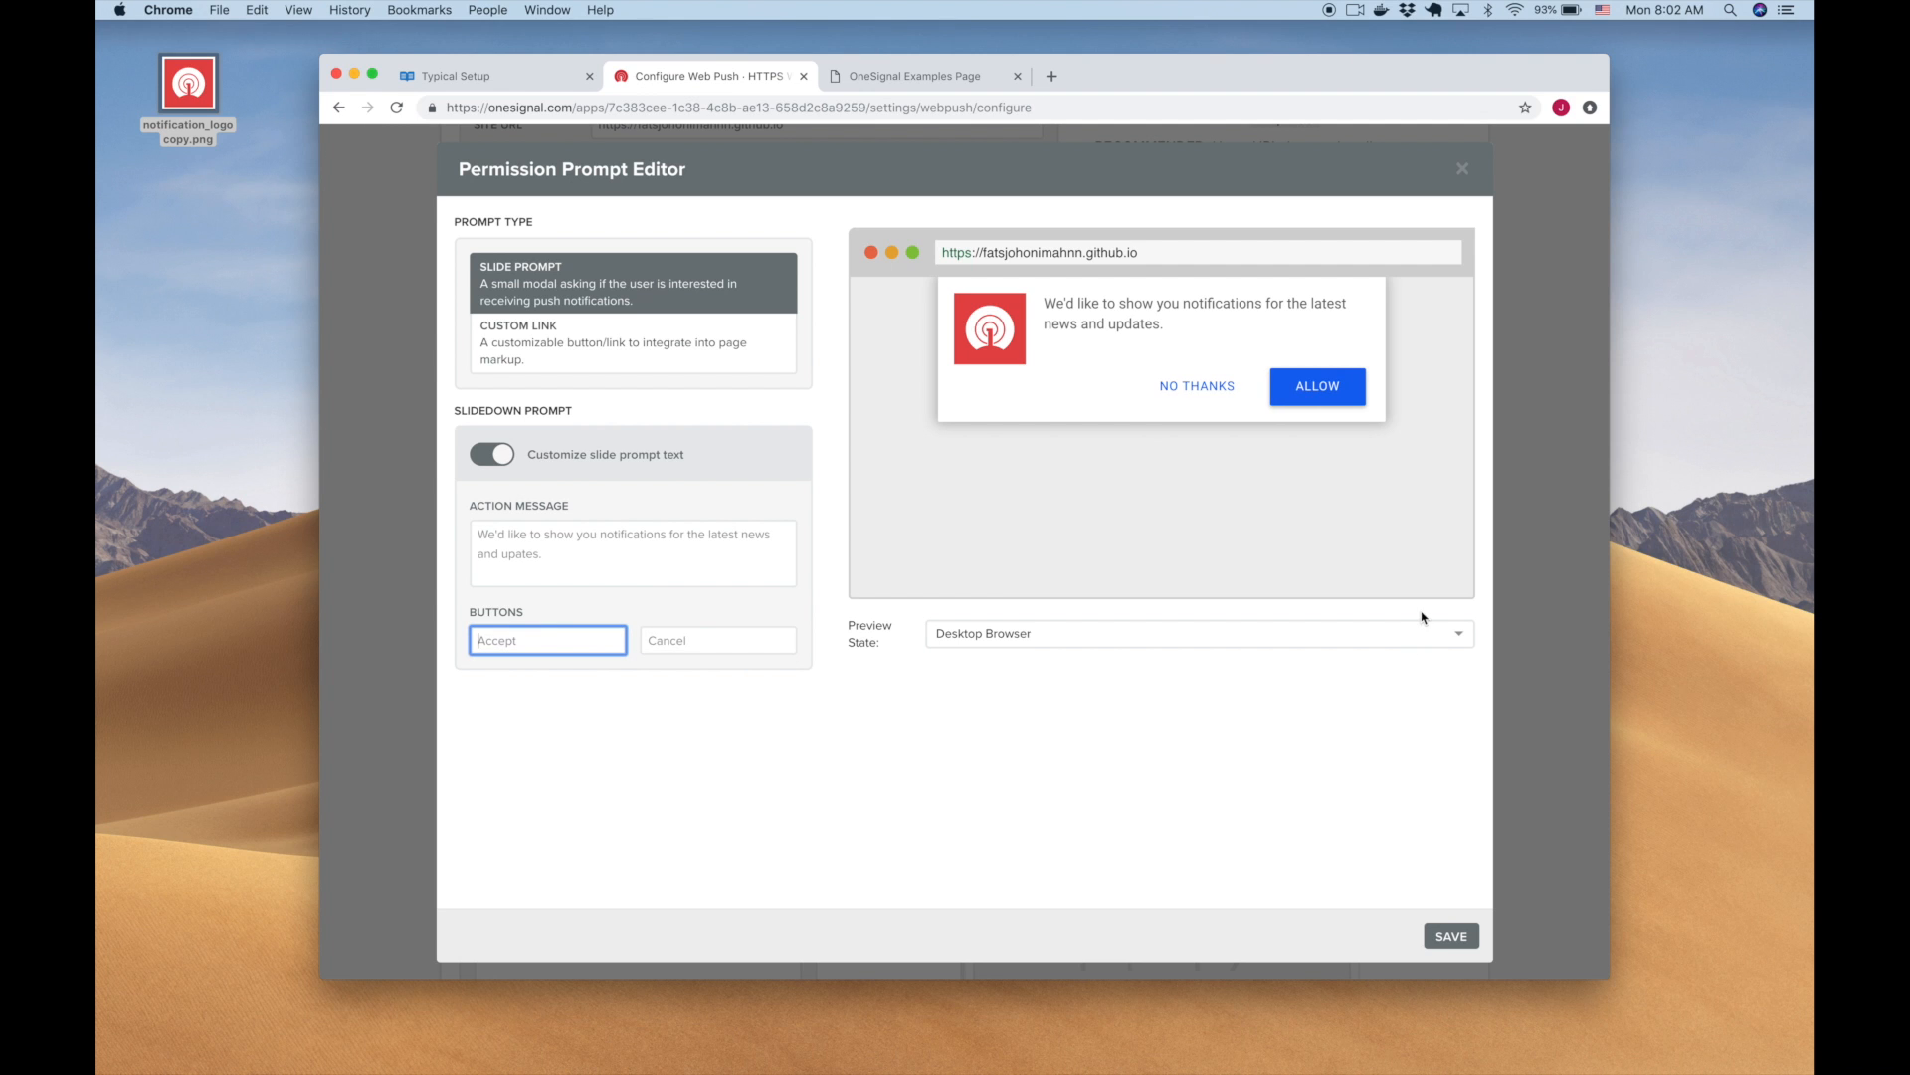
pyautogui.click(1464, 170)
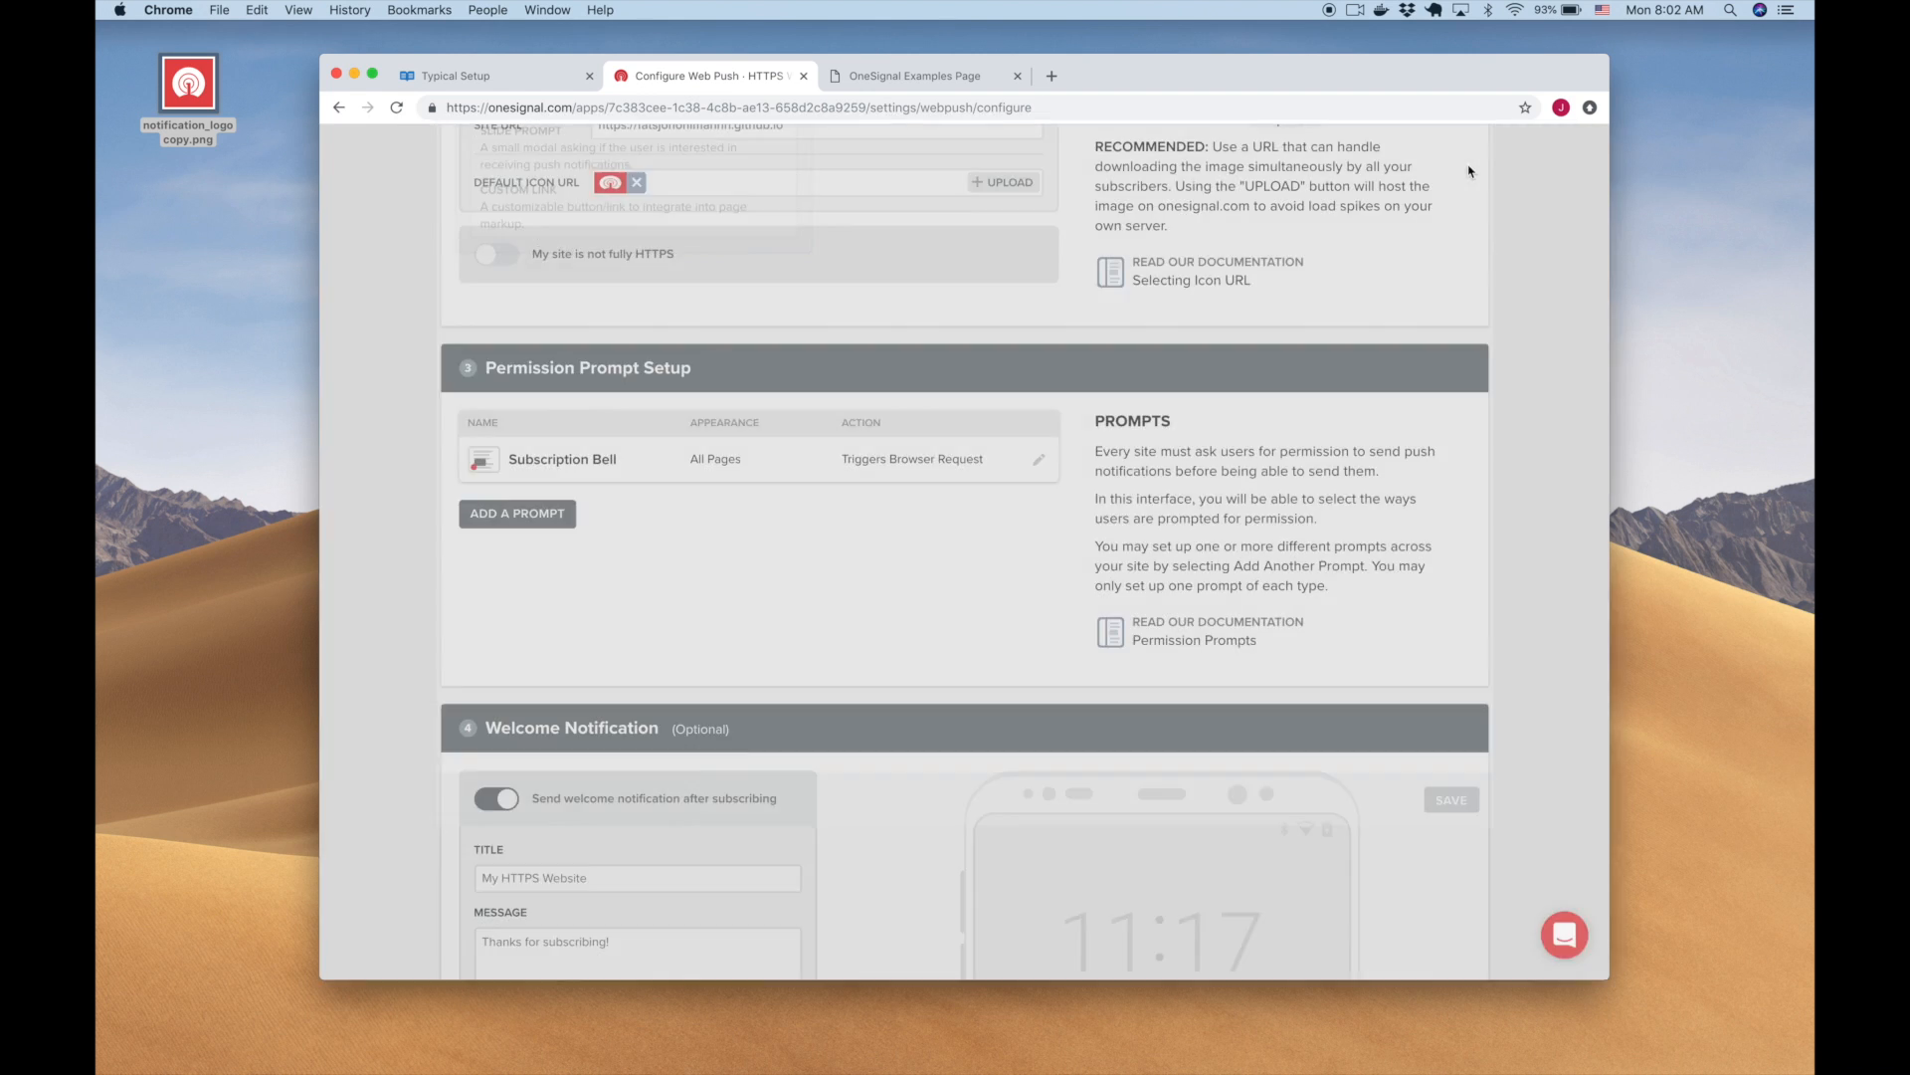
# Step: Keep the default Welcome Notification and Advanced options and save the web push configuration
pyautogui.scroll(-8, 644, 589)
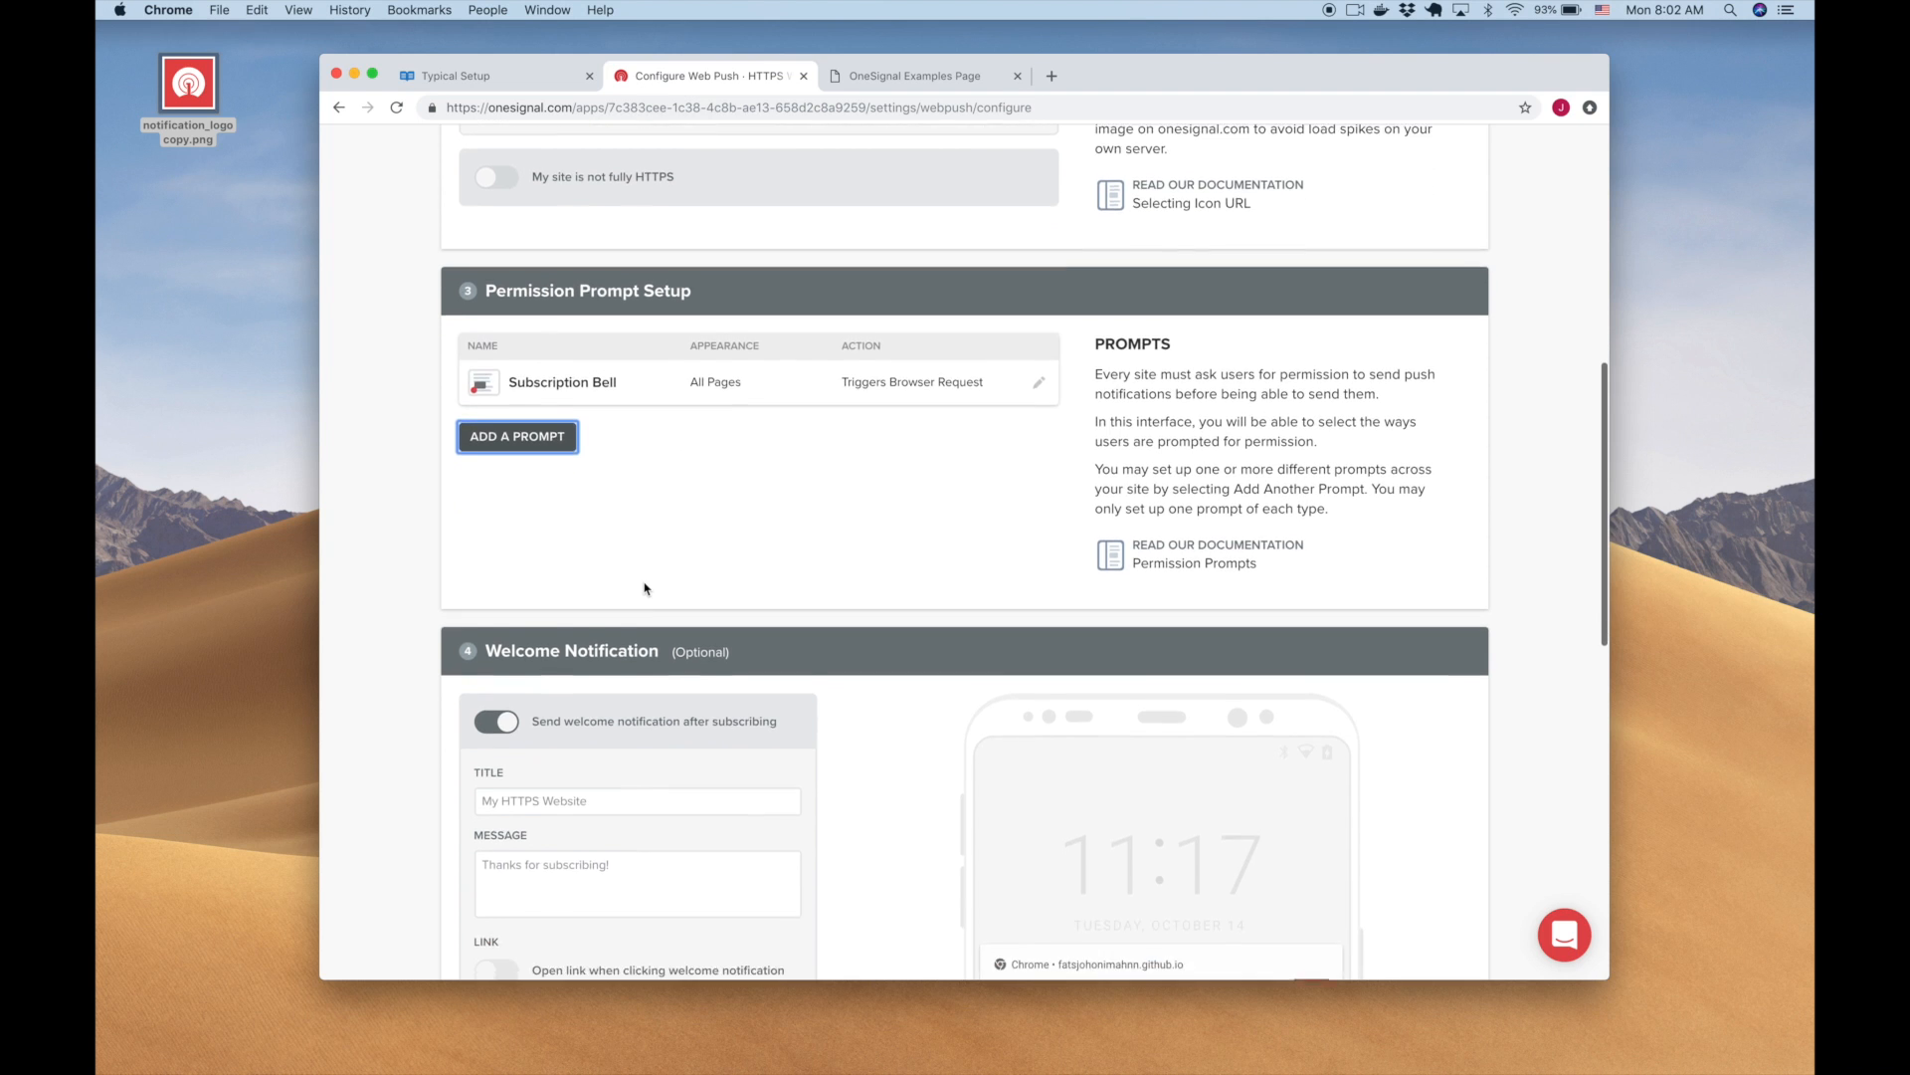
pyautogui.scroll(-8, 644, 582)
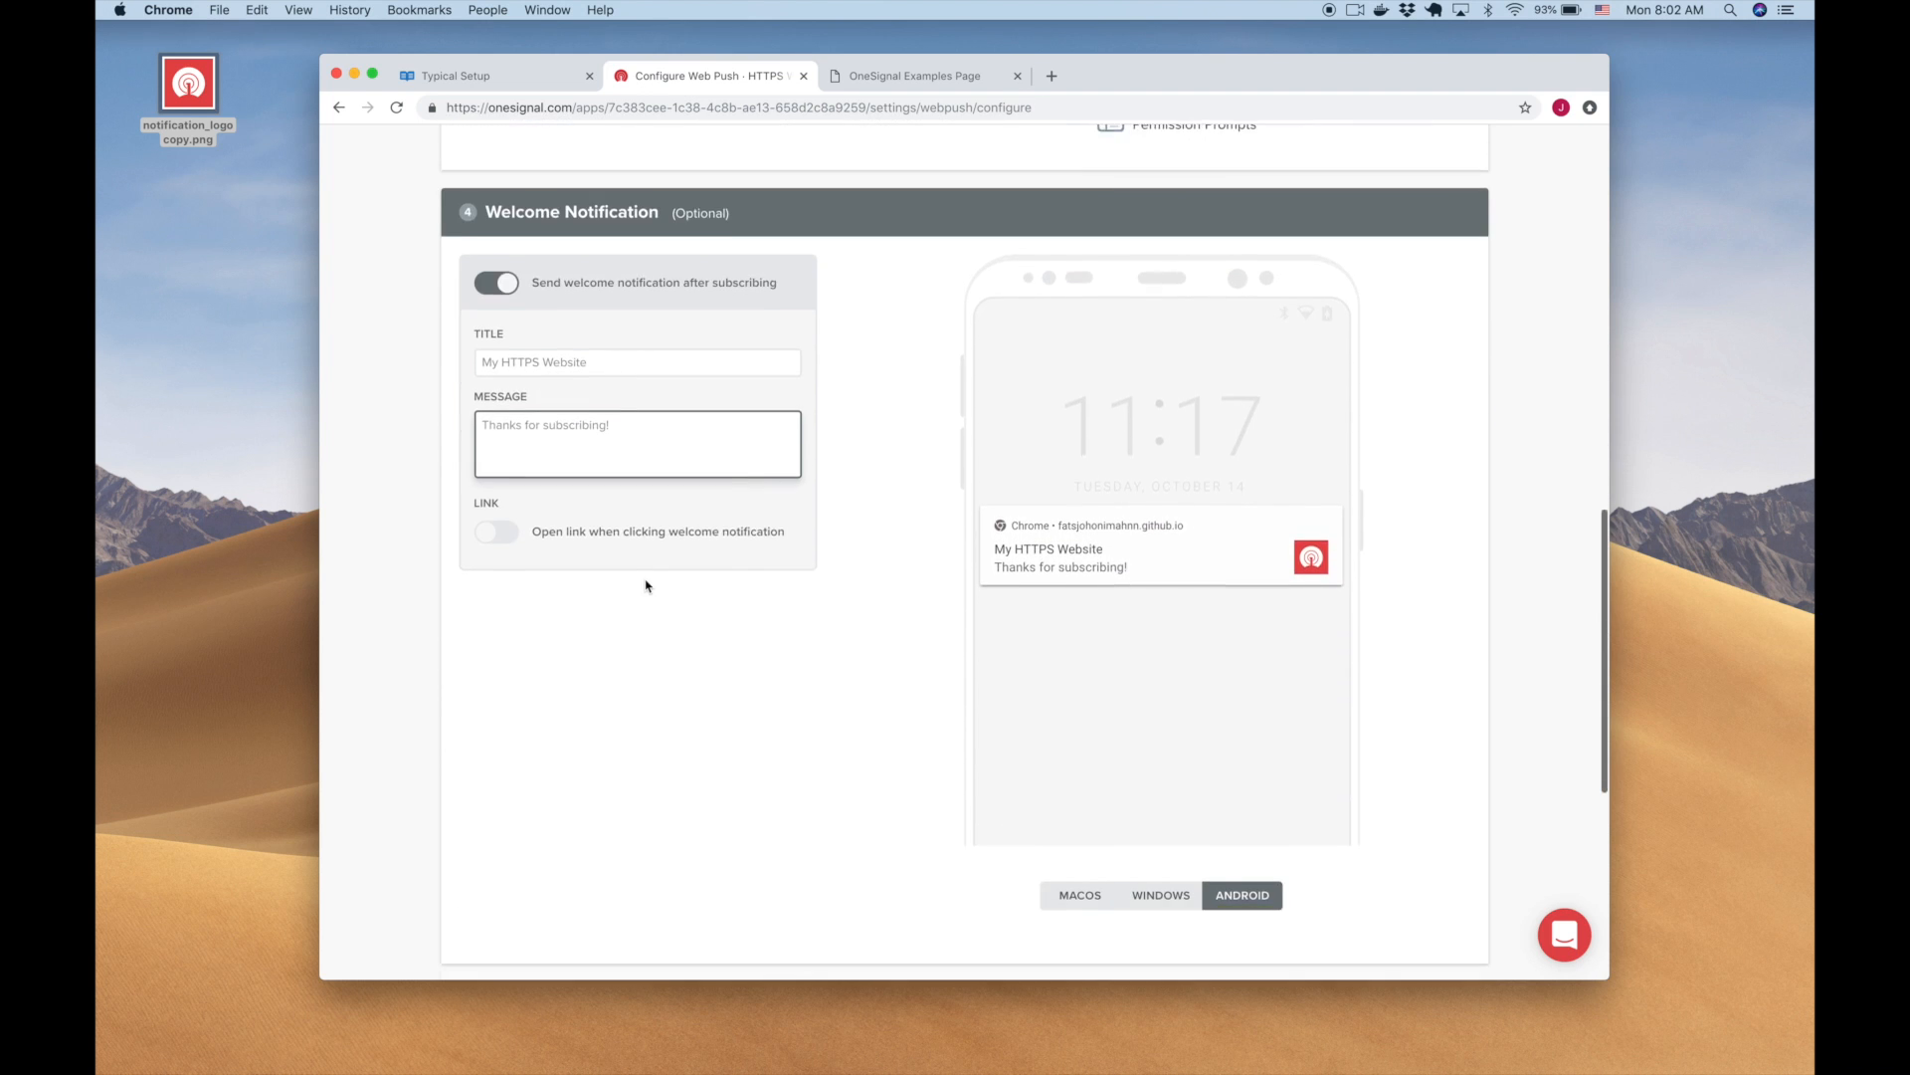
pyautogui.scroll(-6, 646, 586)
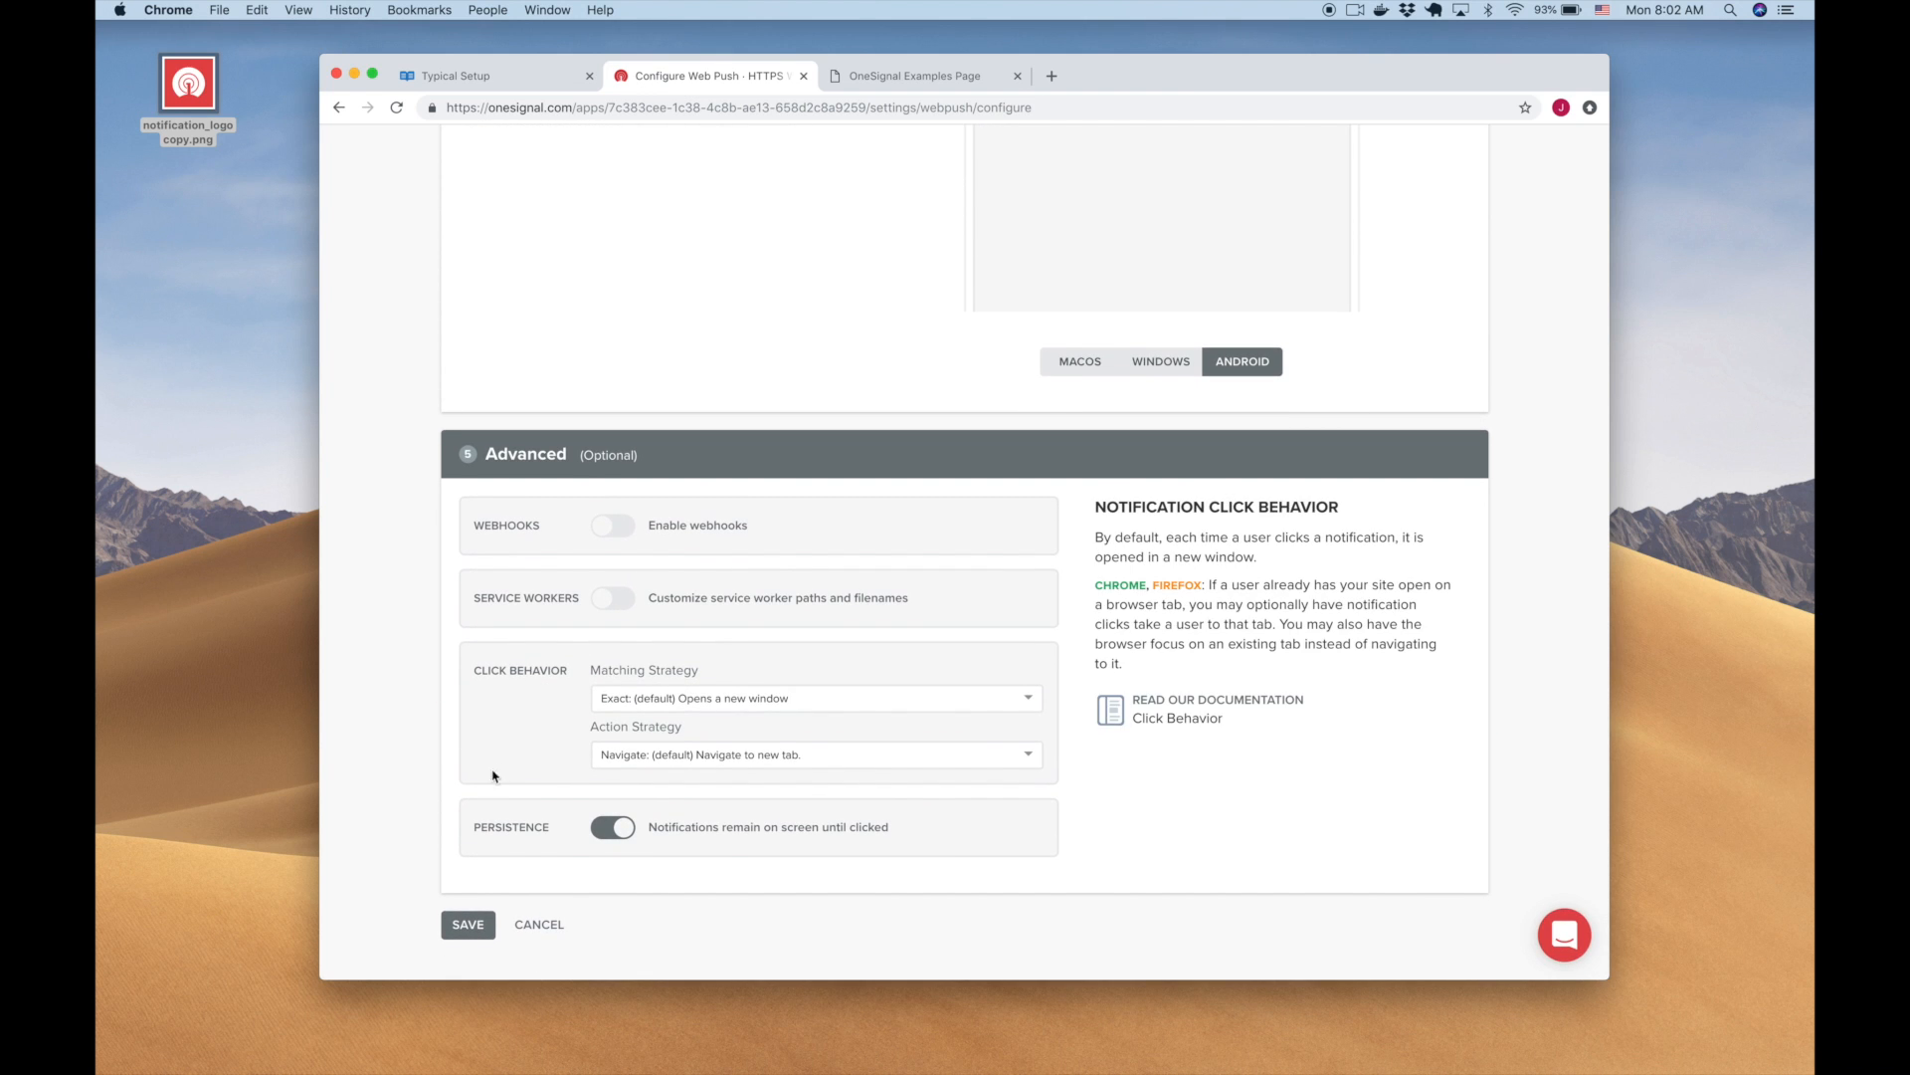
pyautogui.click(468, 925)
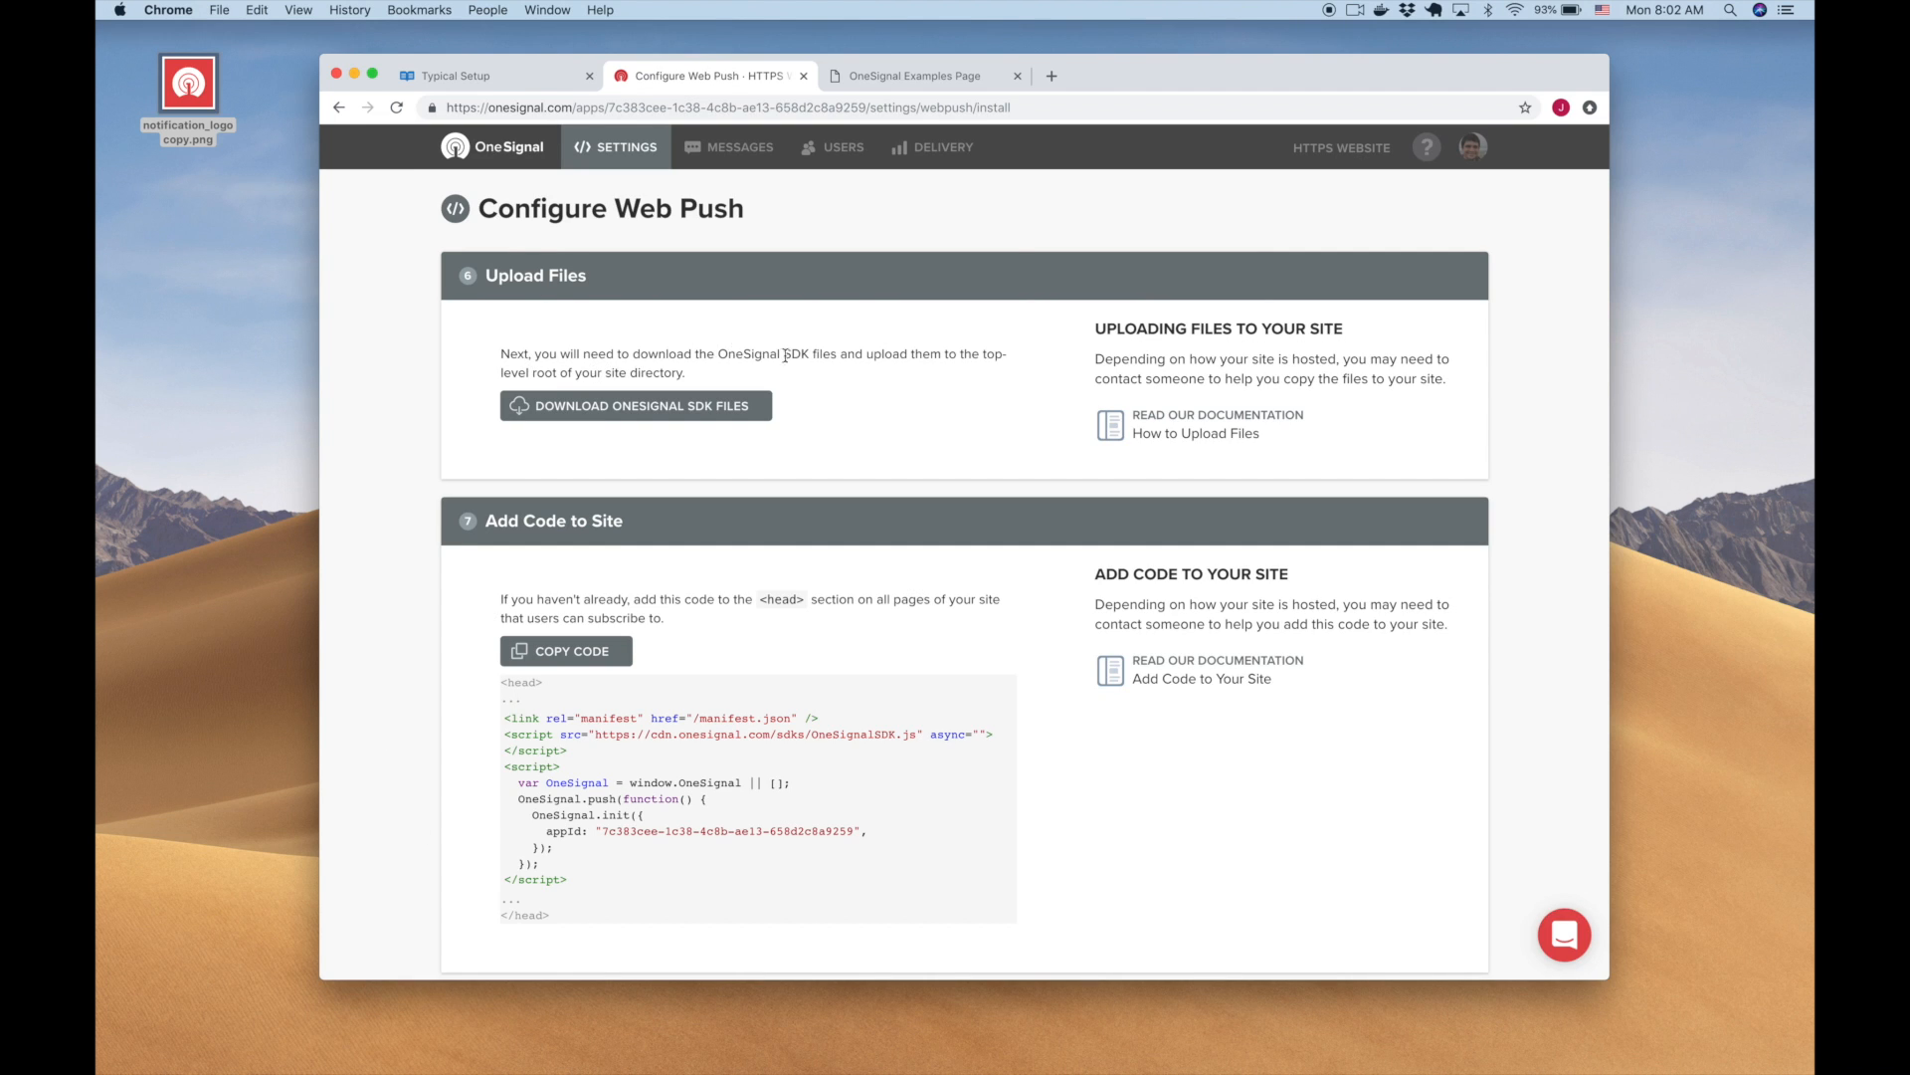
# Step: Download the OneSignal SDK files and open the downloaded zip to extract the HTTPS integration files in Finder
pyautogui.click(638, 406)
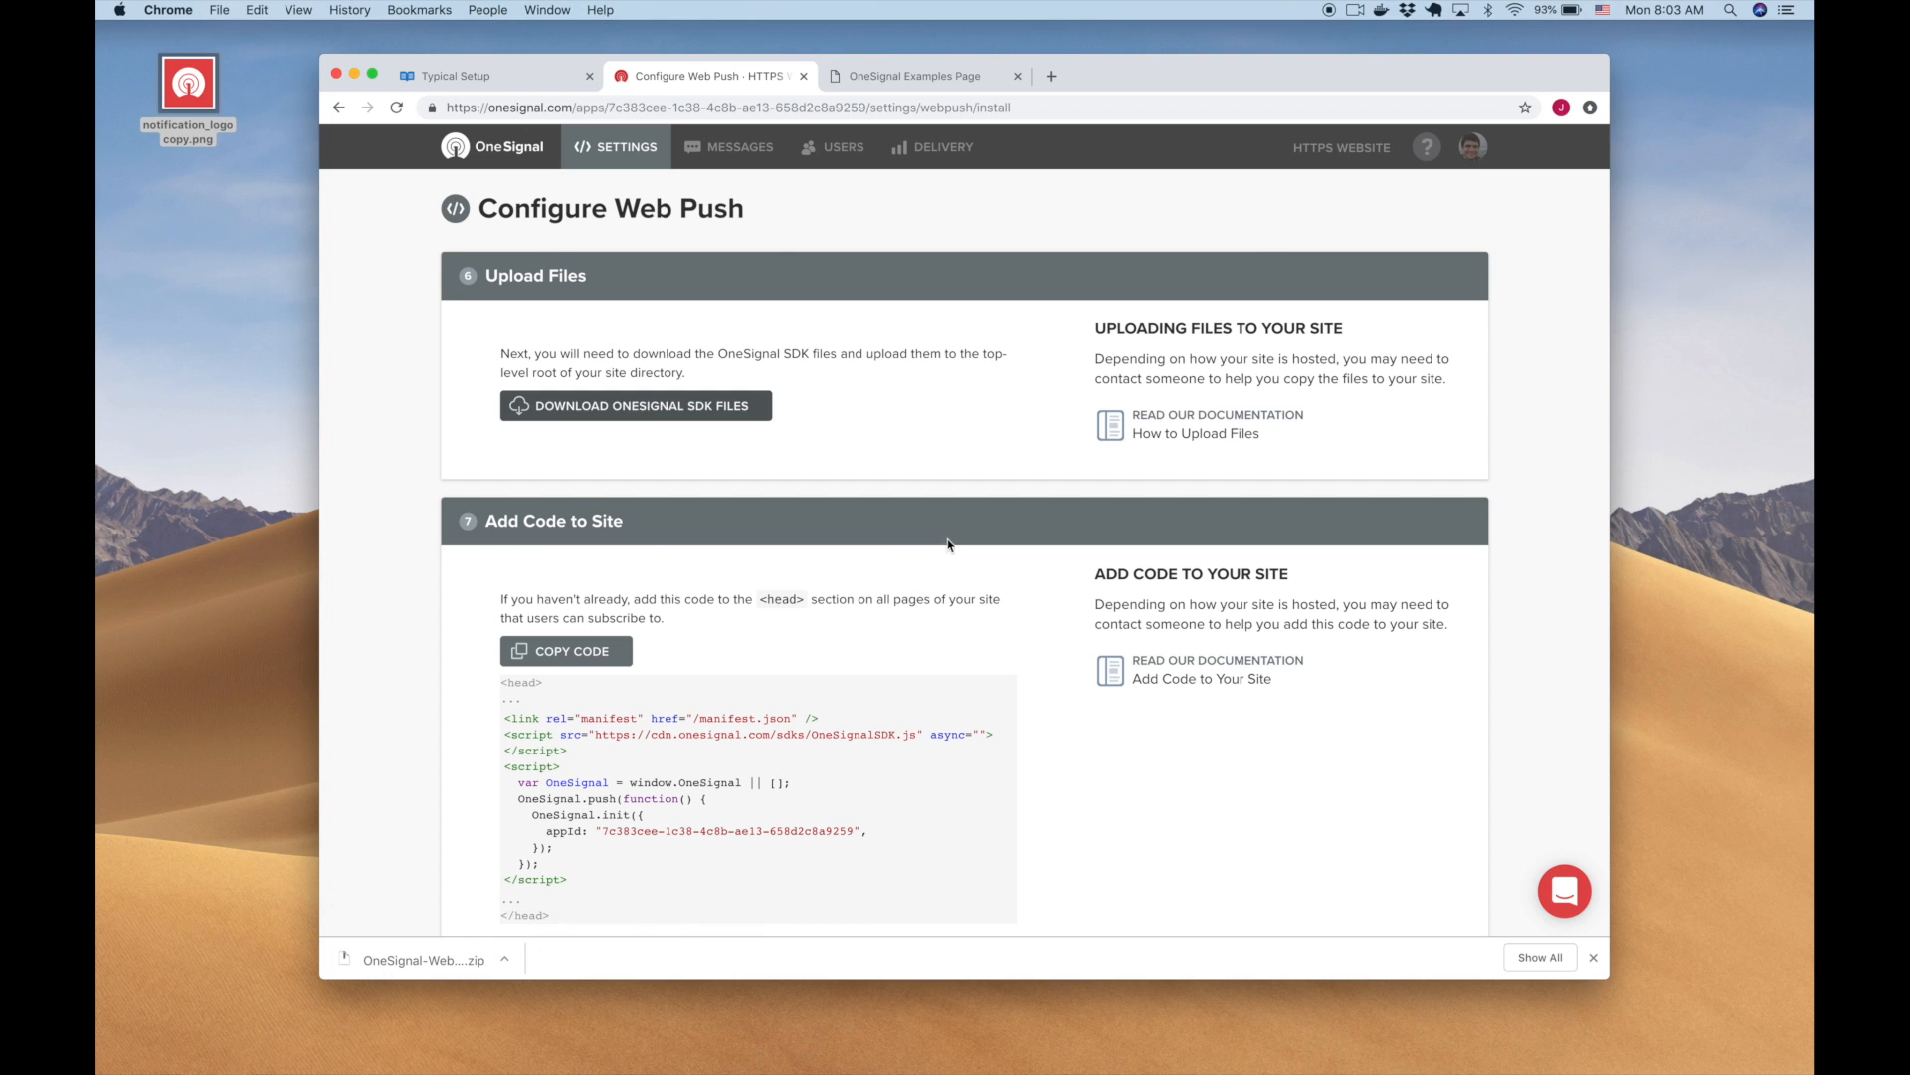
pyautogui.click(426, 965)
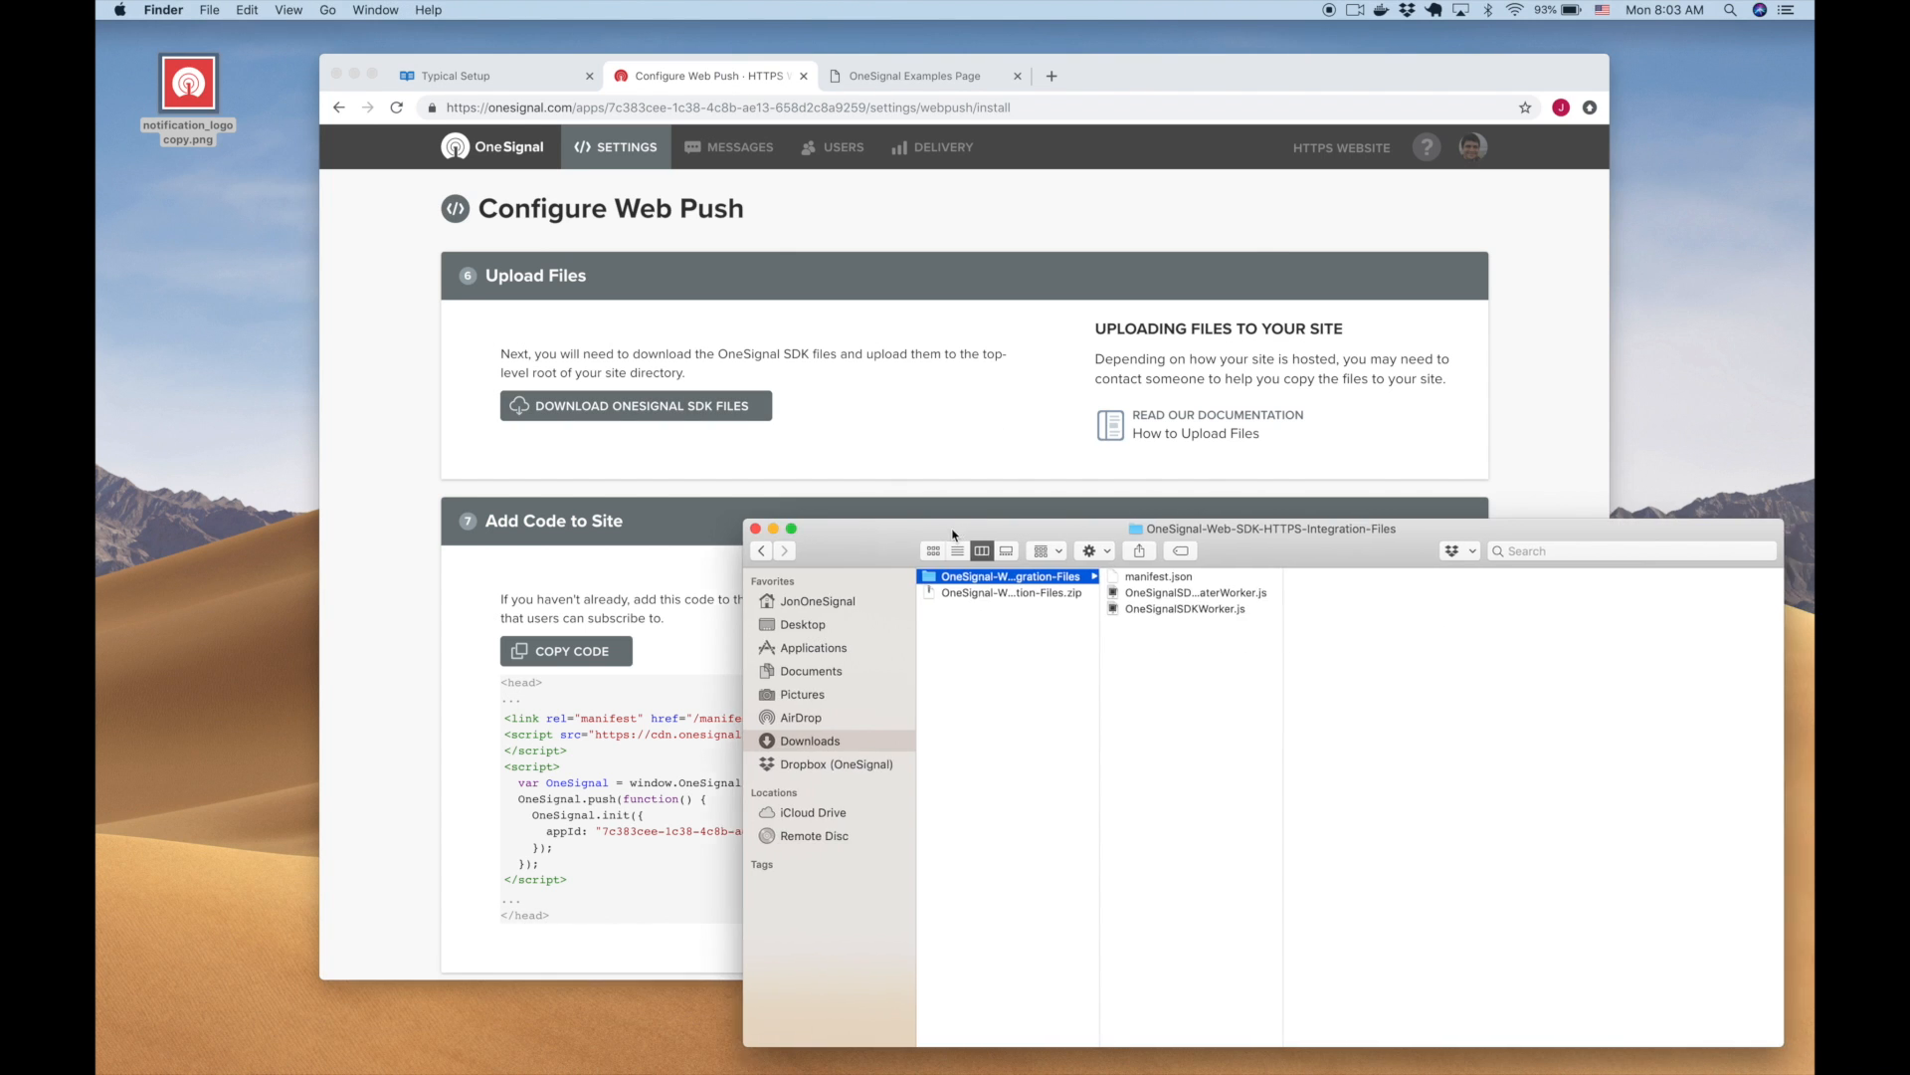
pyautogui.click(951, 520)
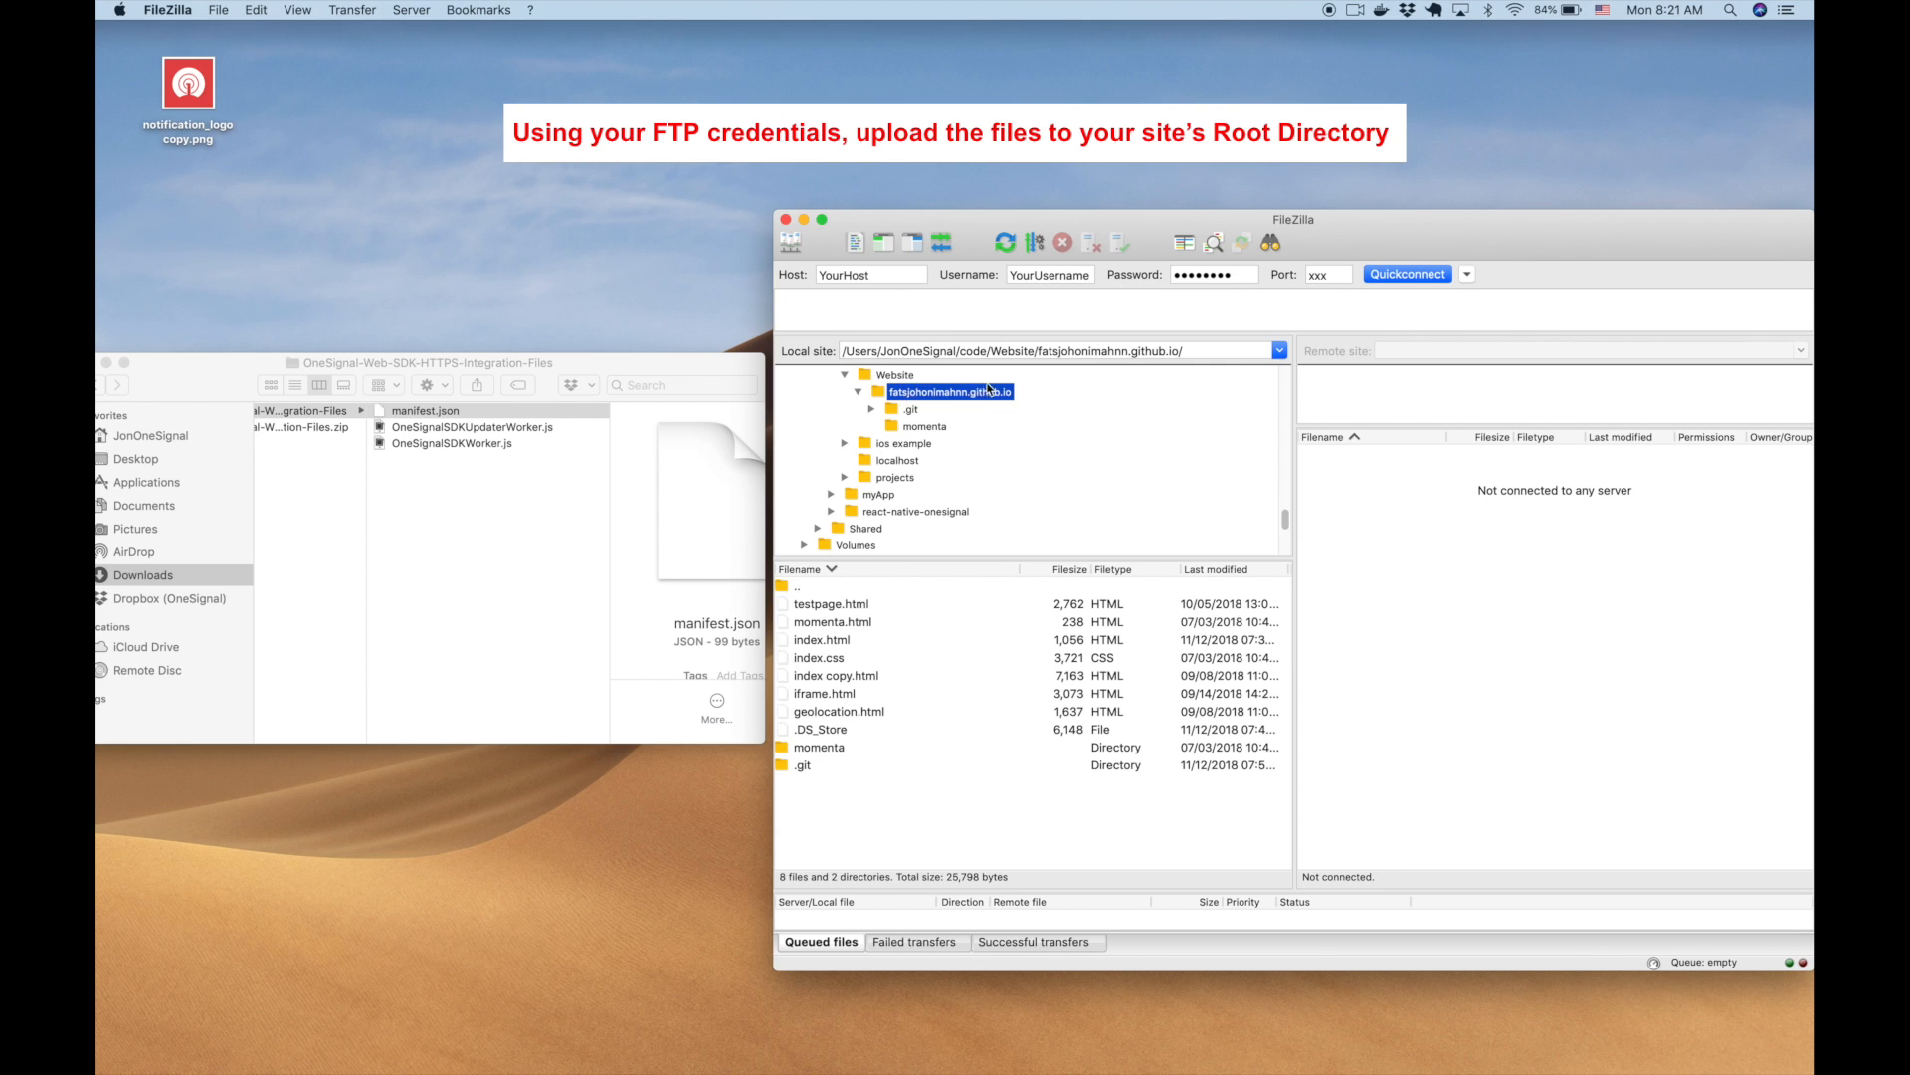
# Step: Copy manifest.json, OneSignalSDKUpdaterWorker.js and OneSignalSDKWorker.js from the extracted folder into the website's root folder in FileZilla
pyautogui.click(483, 416)
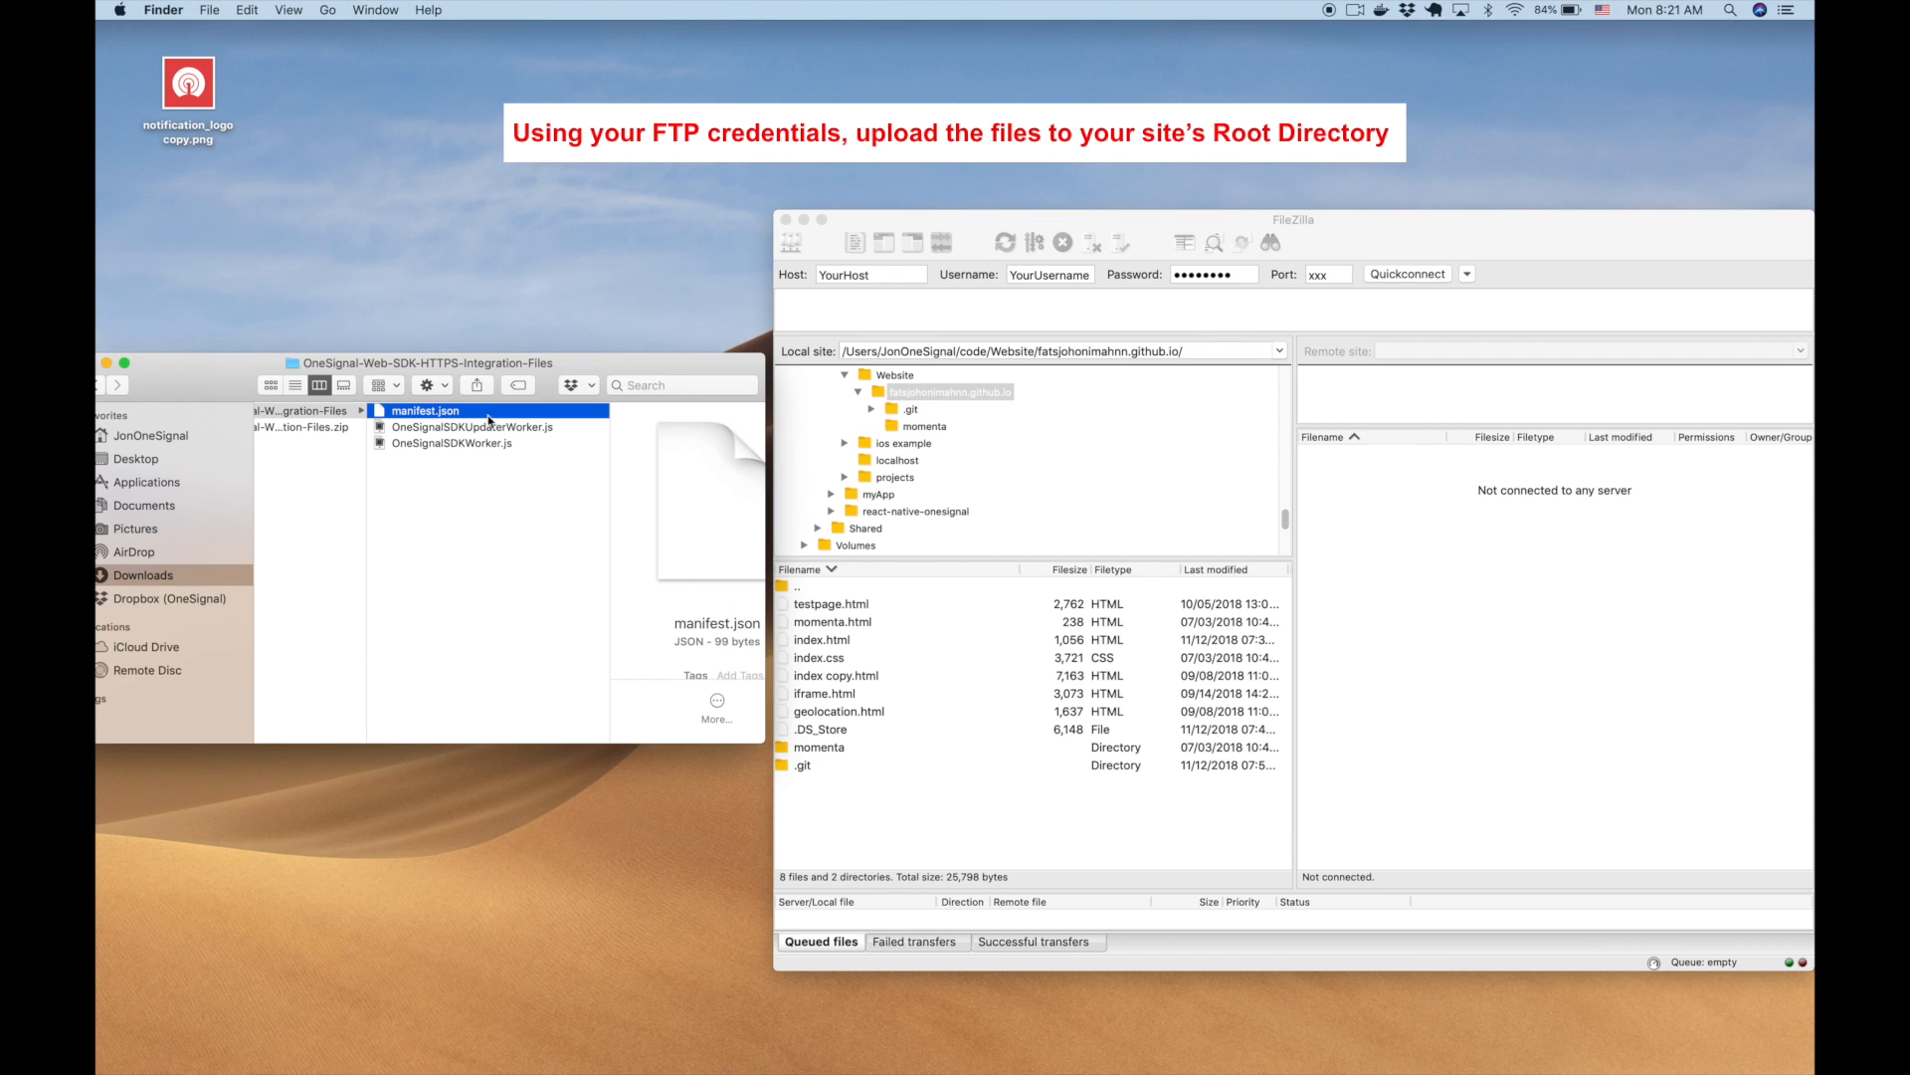
pyautogui.keyDown('shift'); pyautogui.click(489, 445); pyautogui.keyUp('shift')
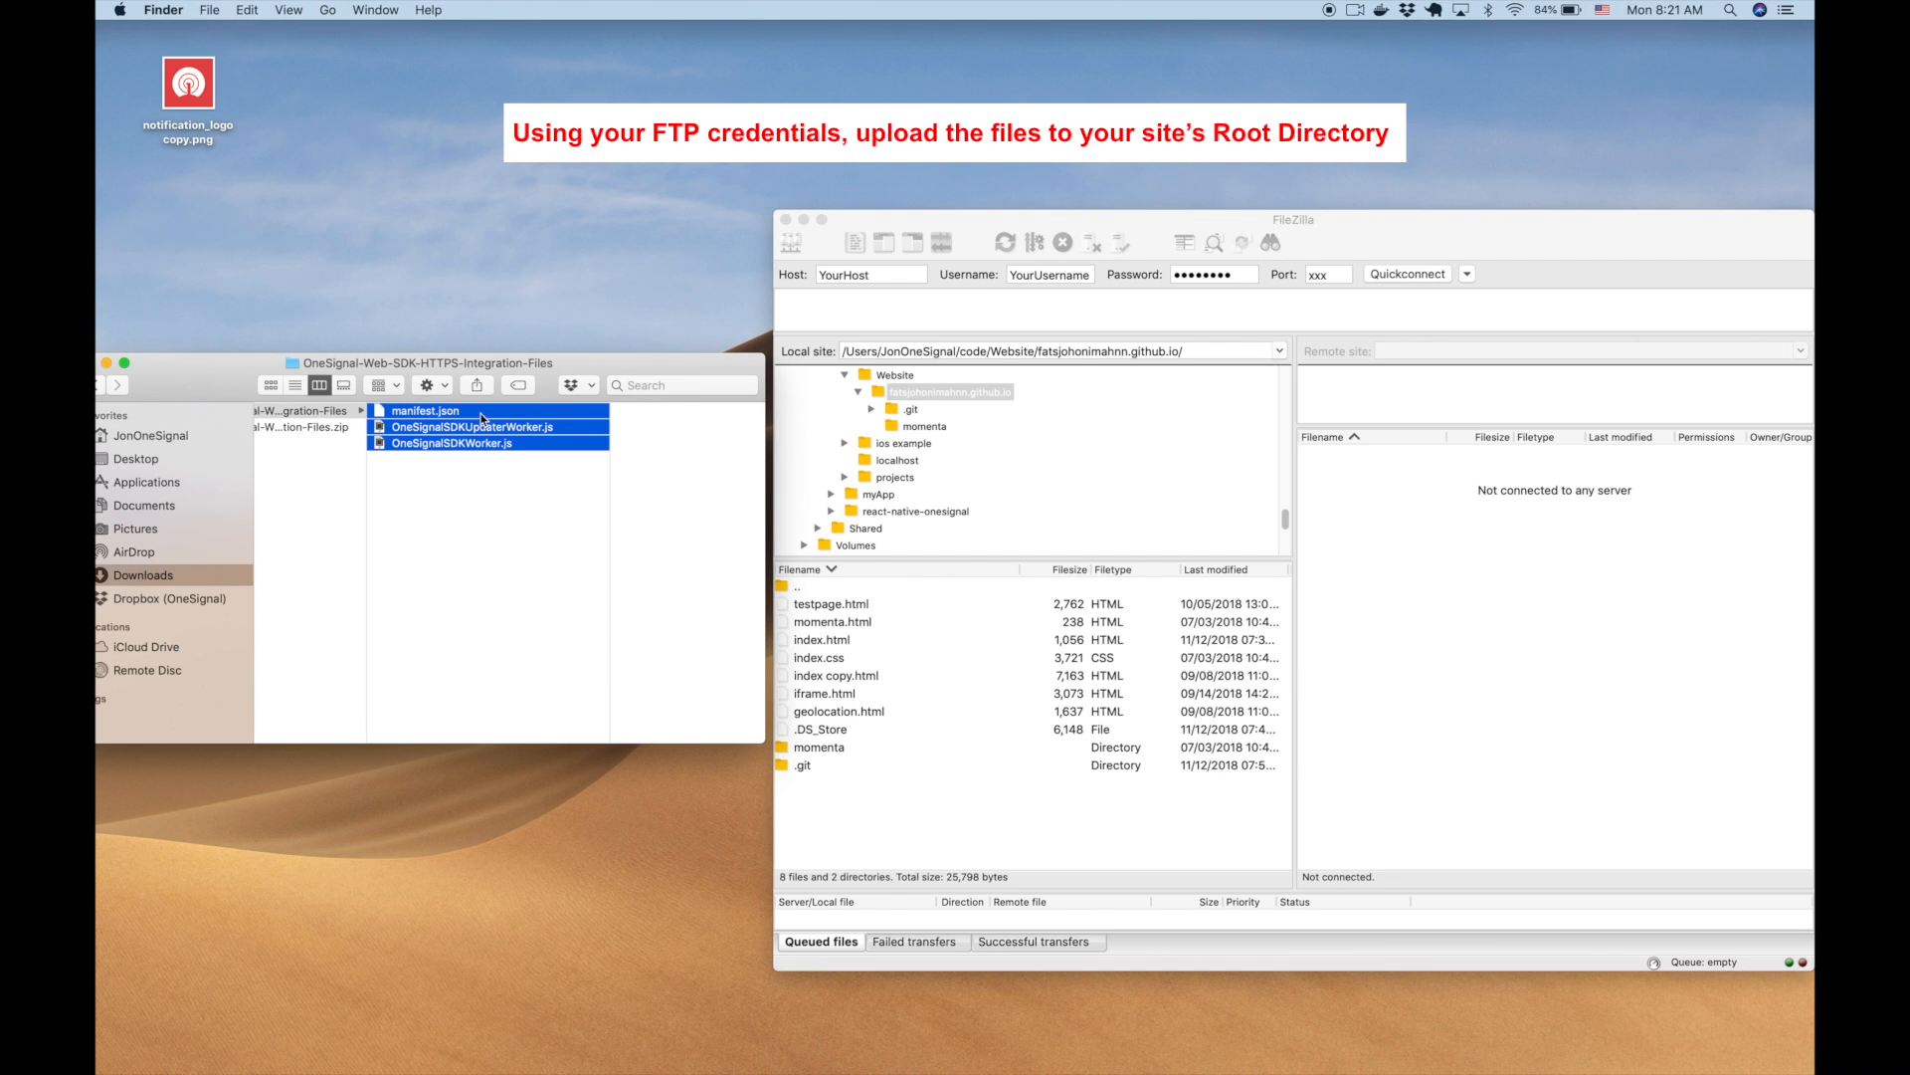
pyautogui.moveTo(484, 435); pyautogui.dragTo(974, 778)
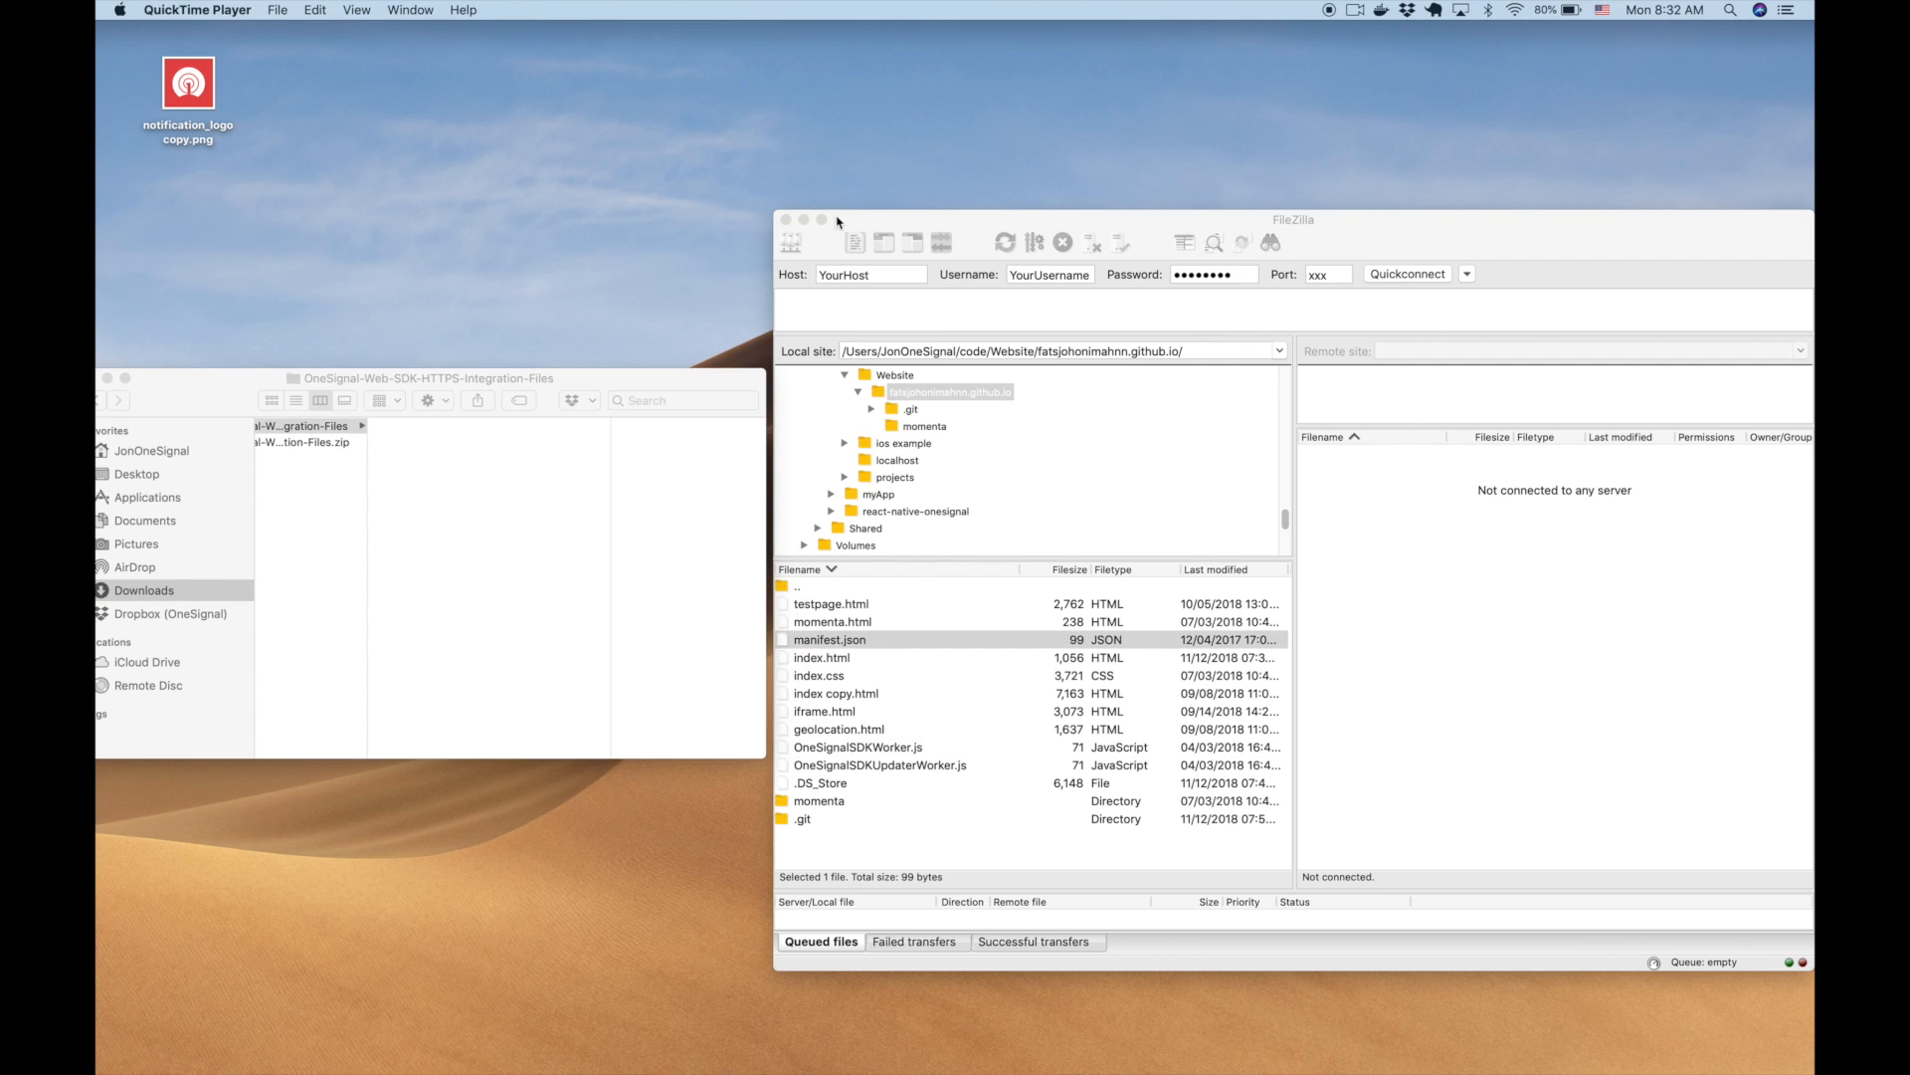
pyautogui.click(899, 227)
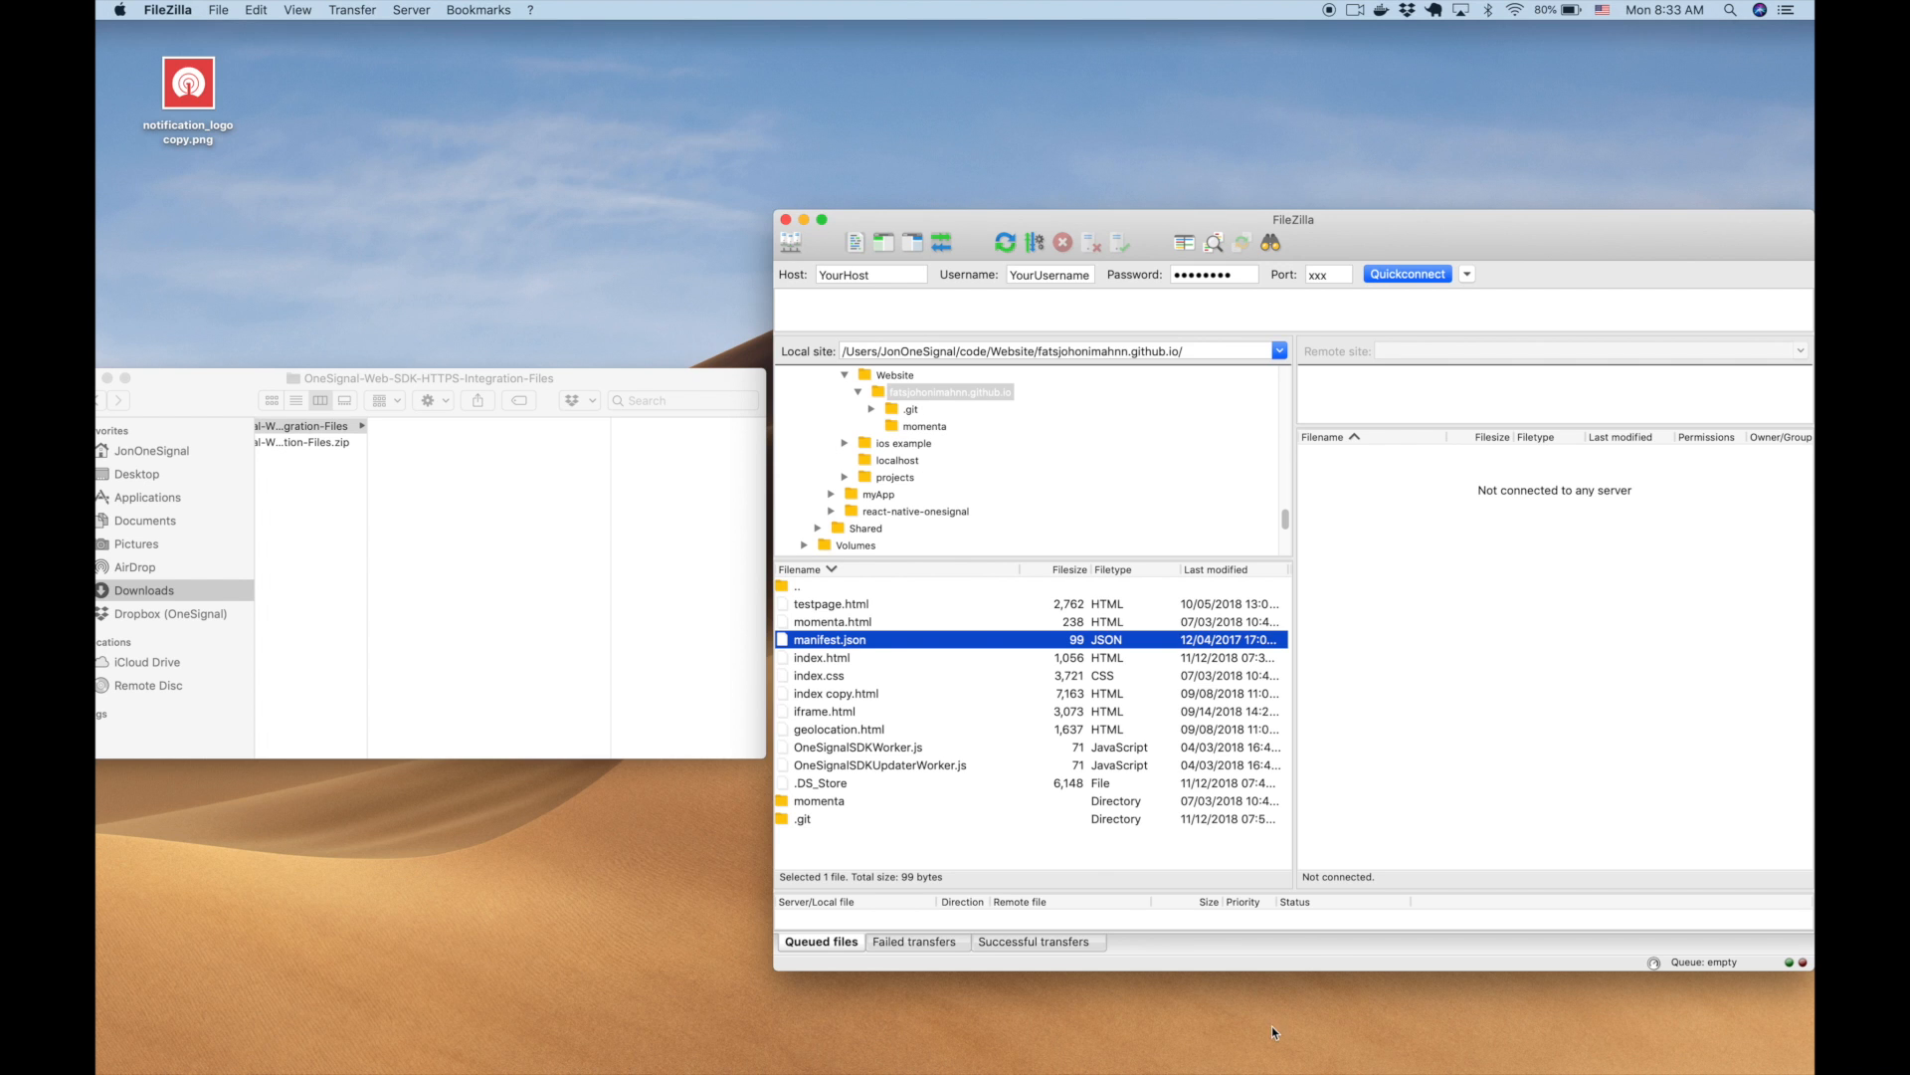
# Step: Switch to Chrome and load OneSignalSDKWorker.js from the website's root URL to check that the file is accessible
pyautogui.moveTo(1272, 1071)
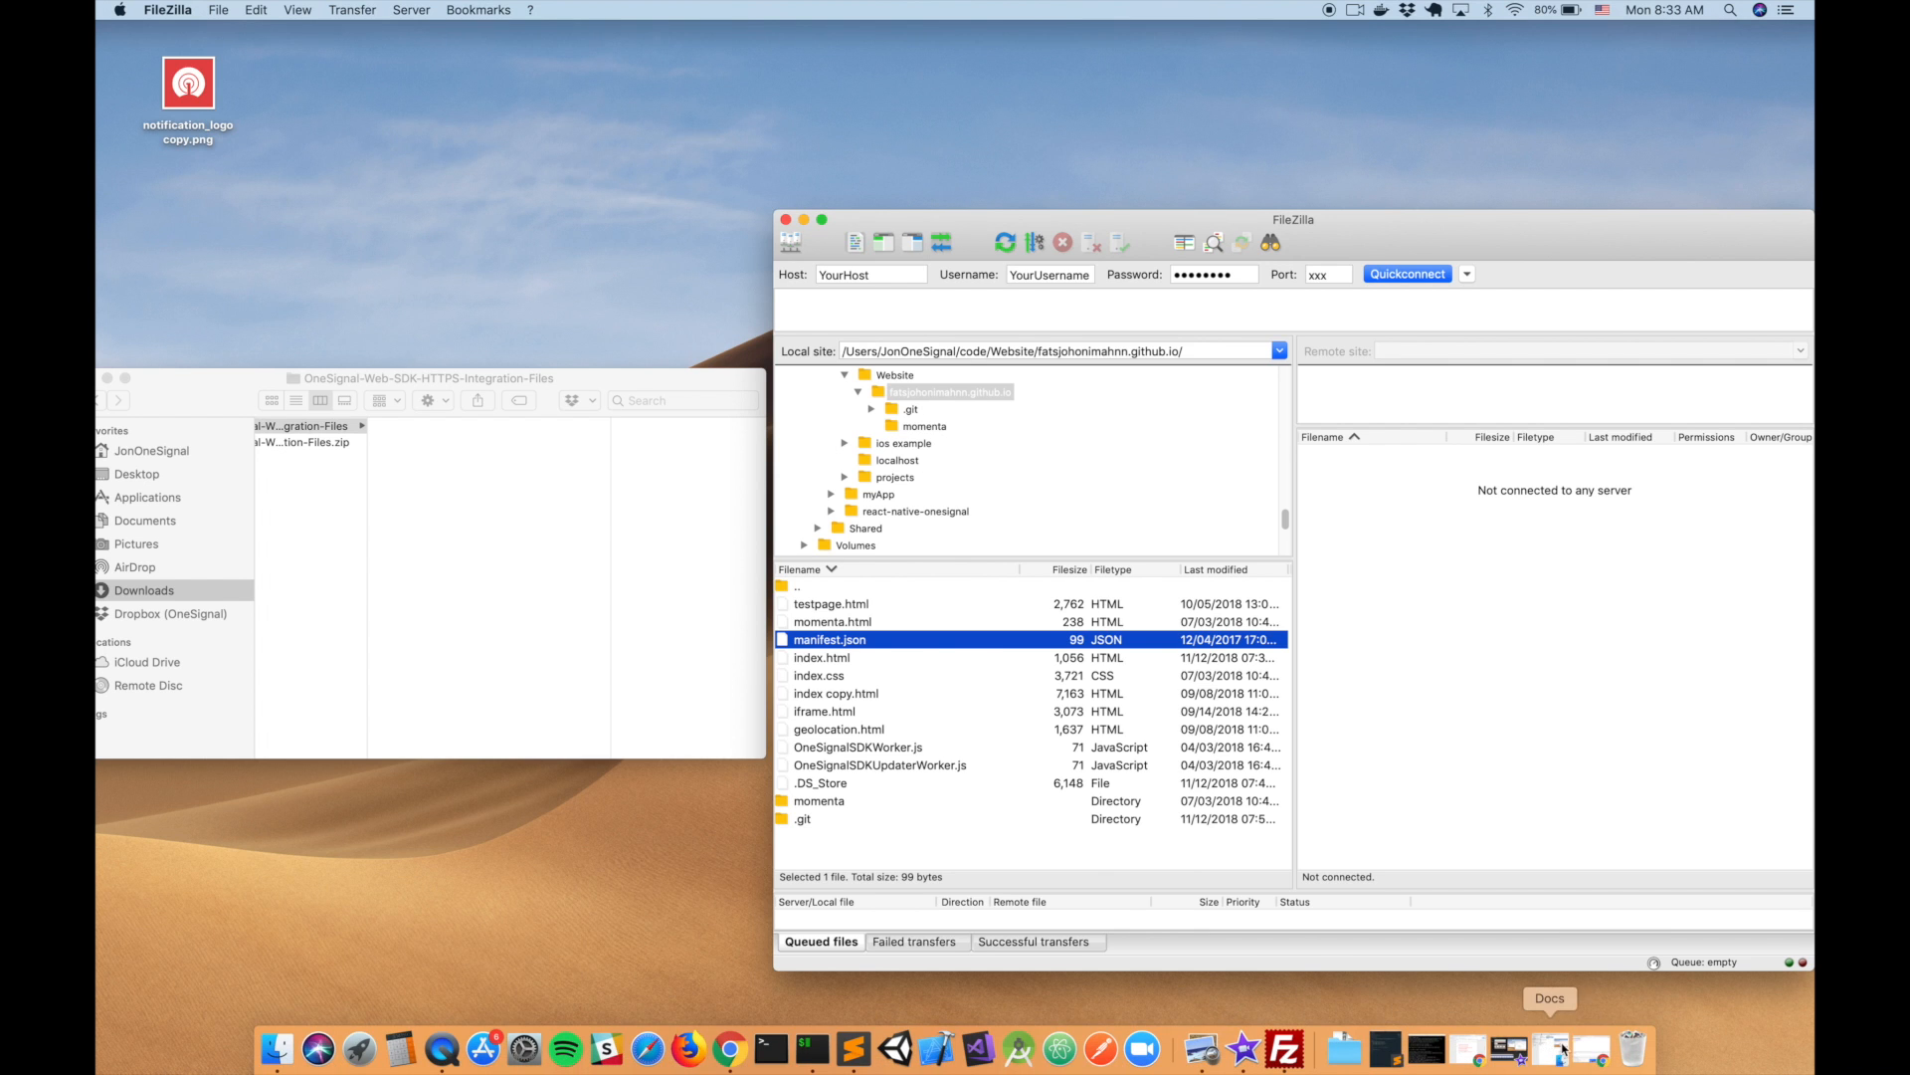
pyautogui.click(1592, 1050)
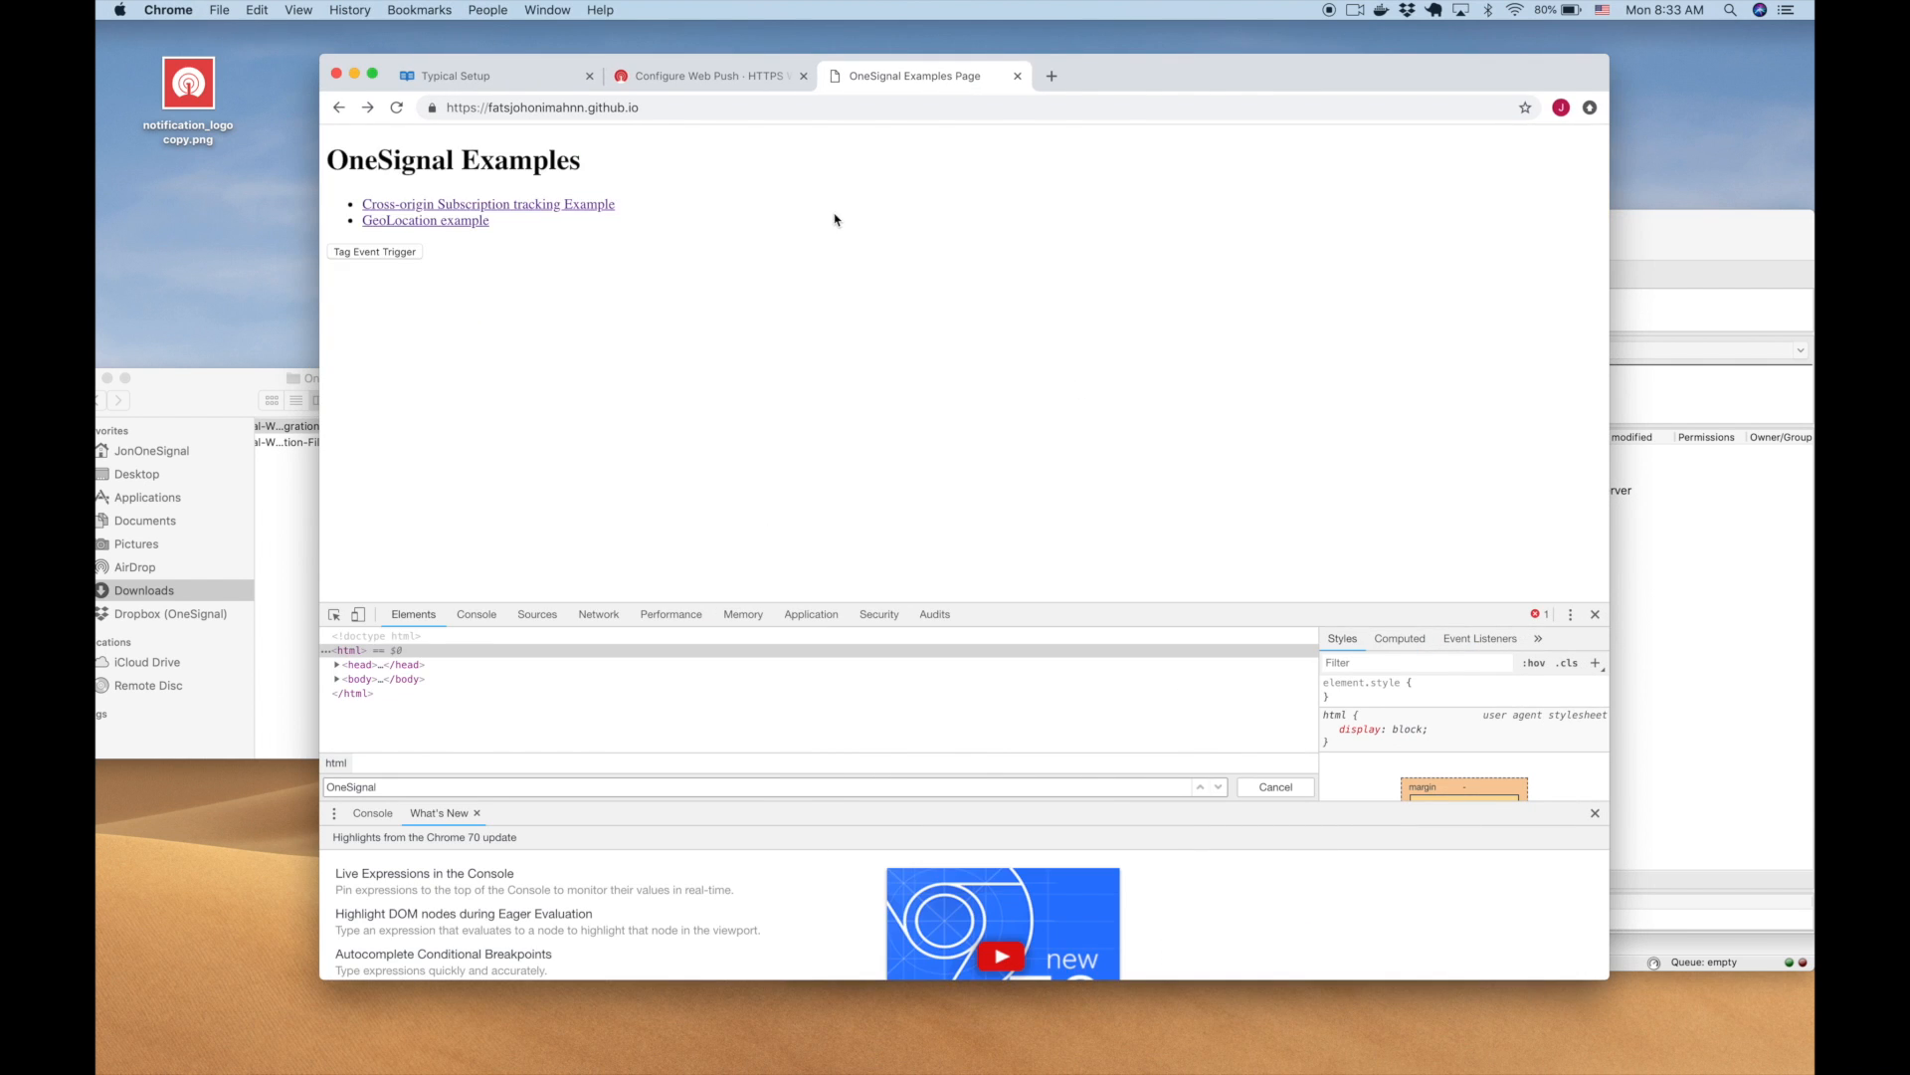
pyautogui.click(675, 109)
pyautogui.click(665, 107)
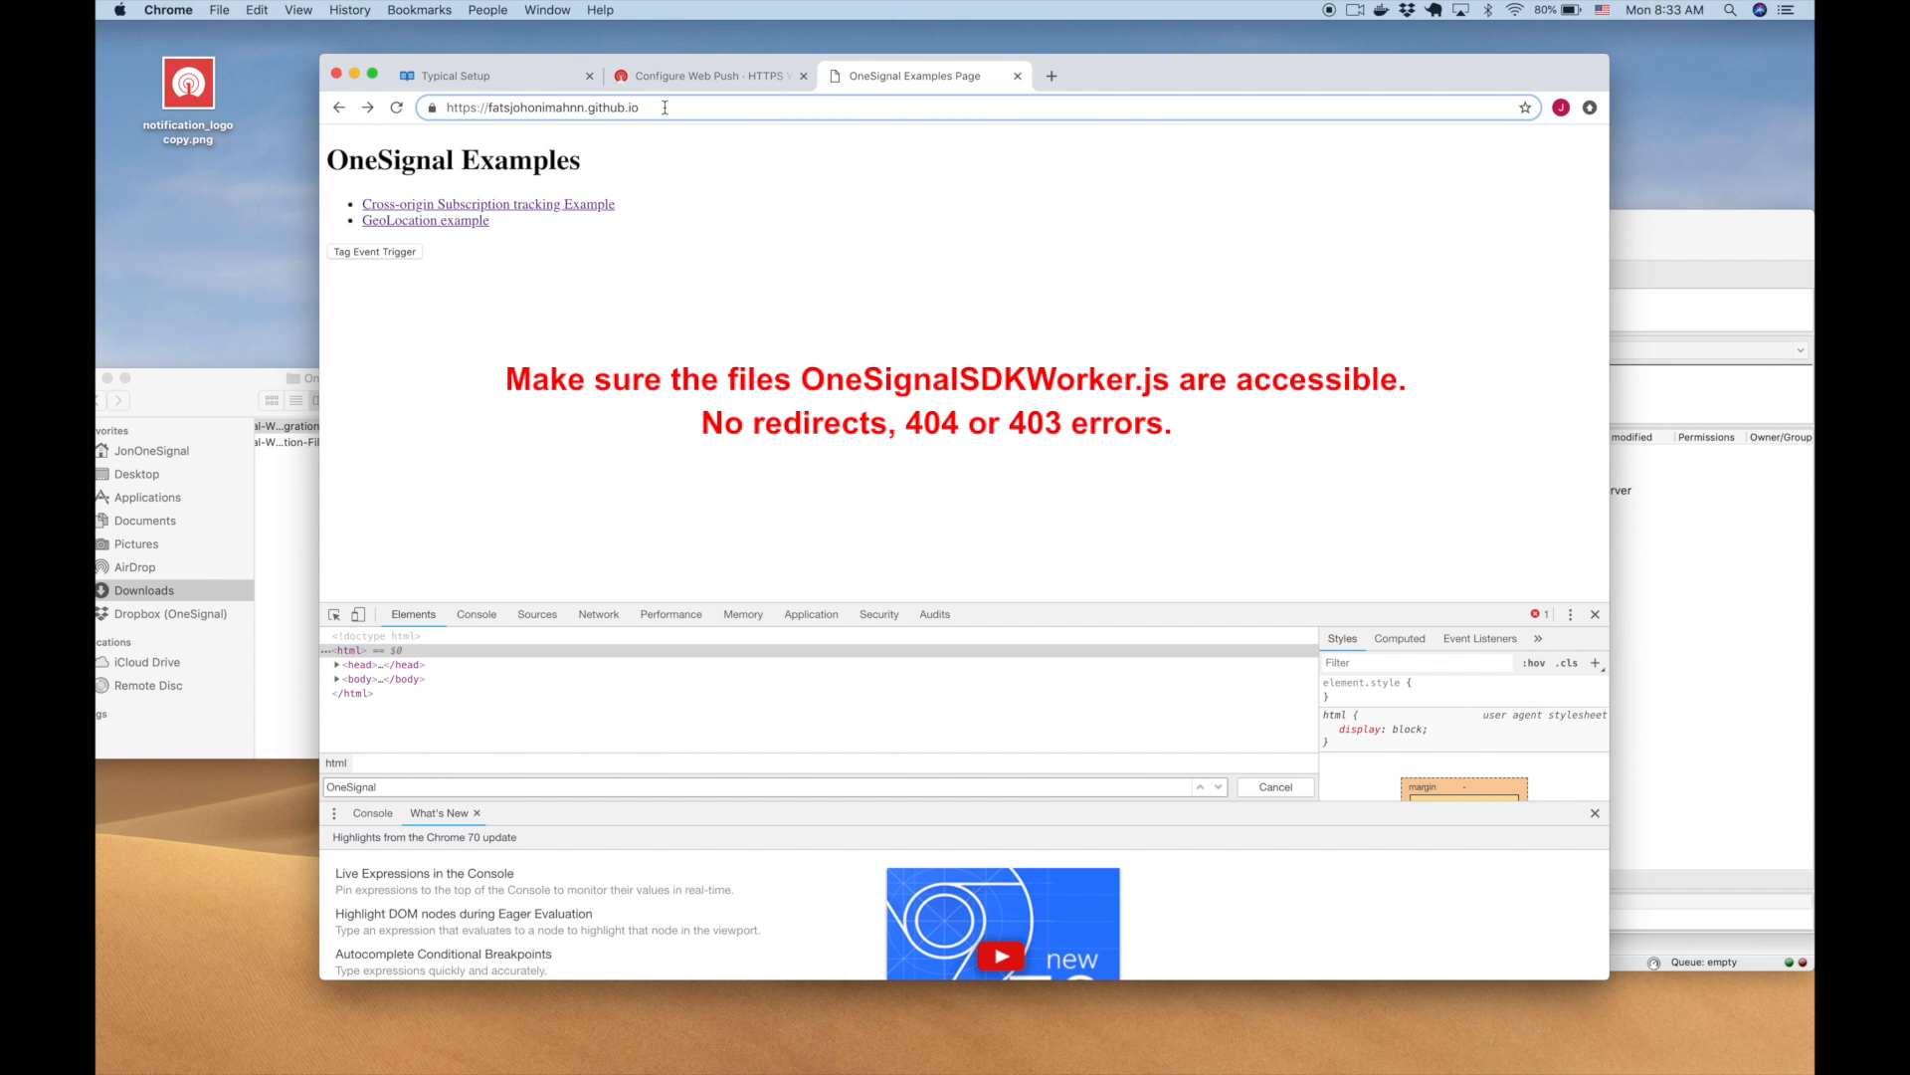
pyautogui.click(665, 107)
pyautogui.write('One')
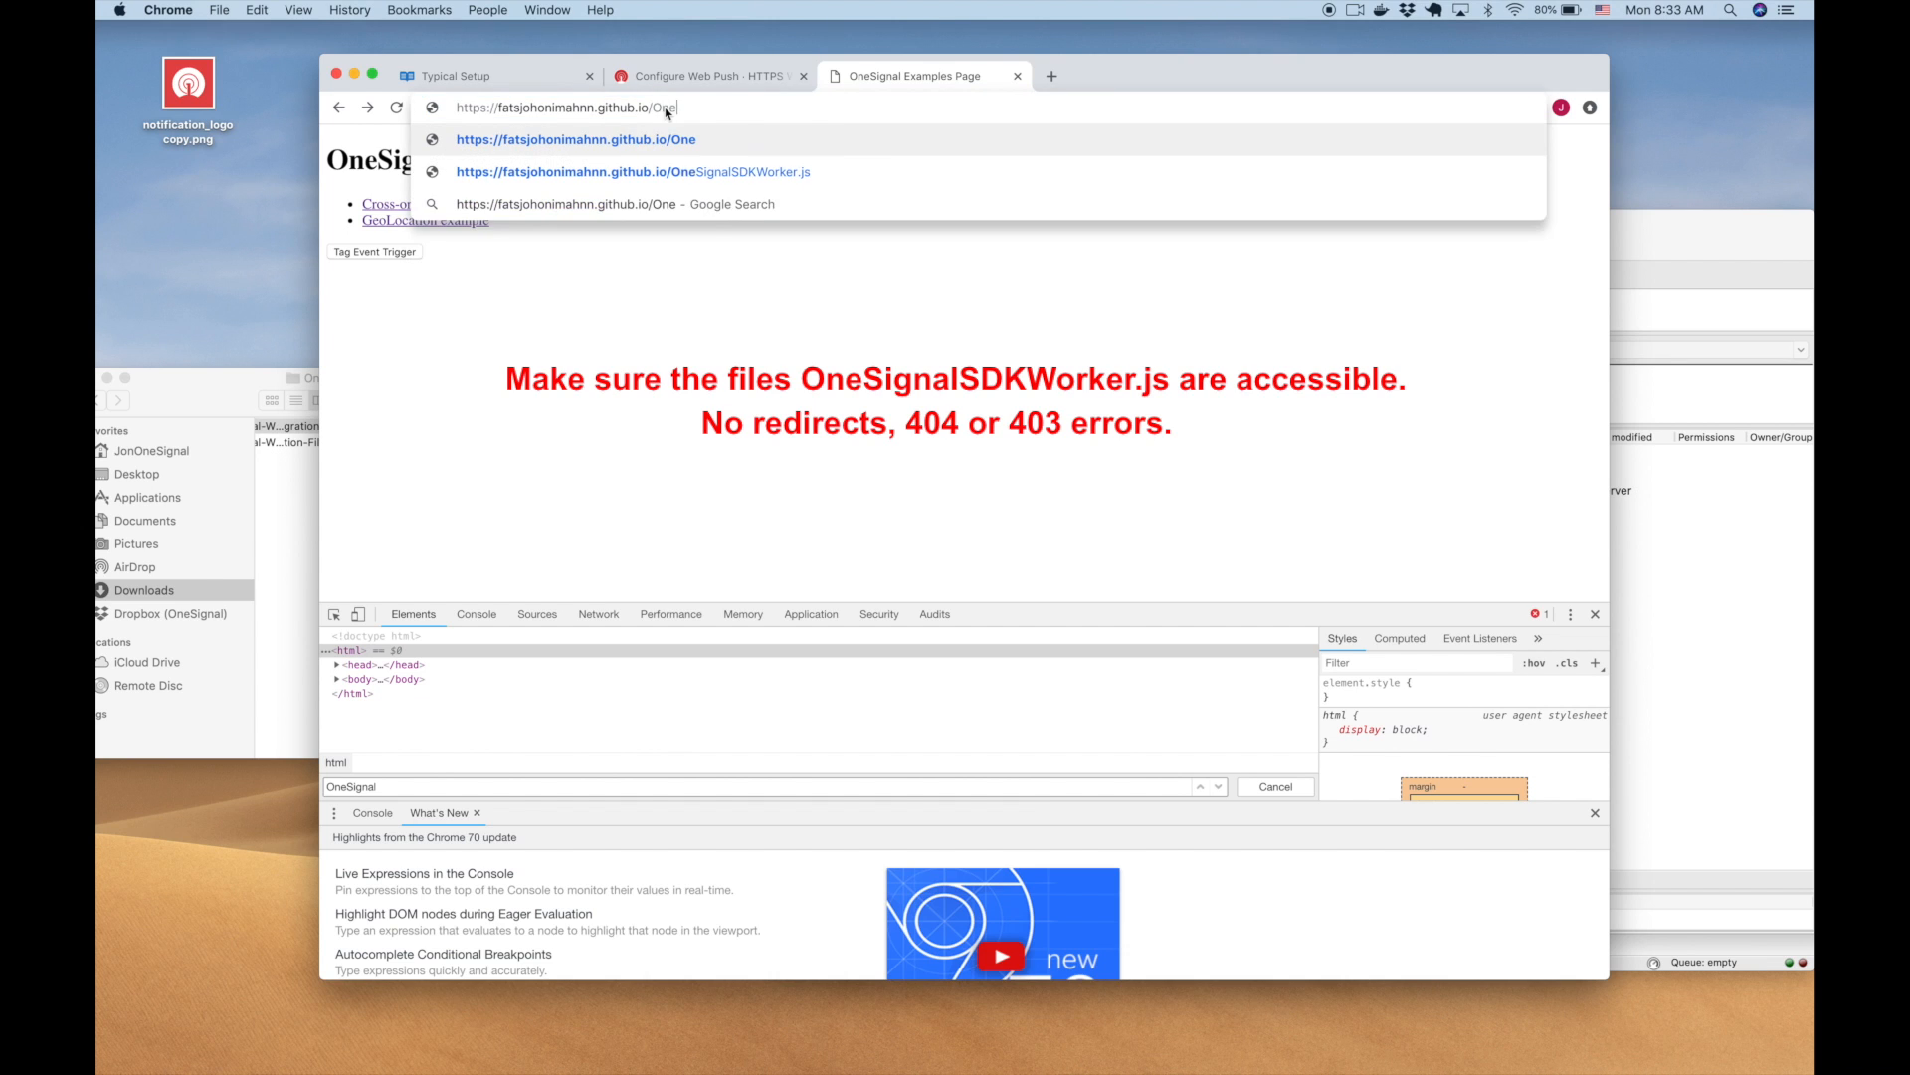
pyautogui.write('Signa')
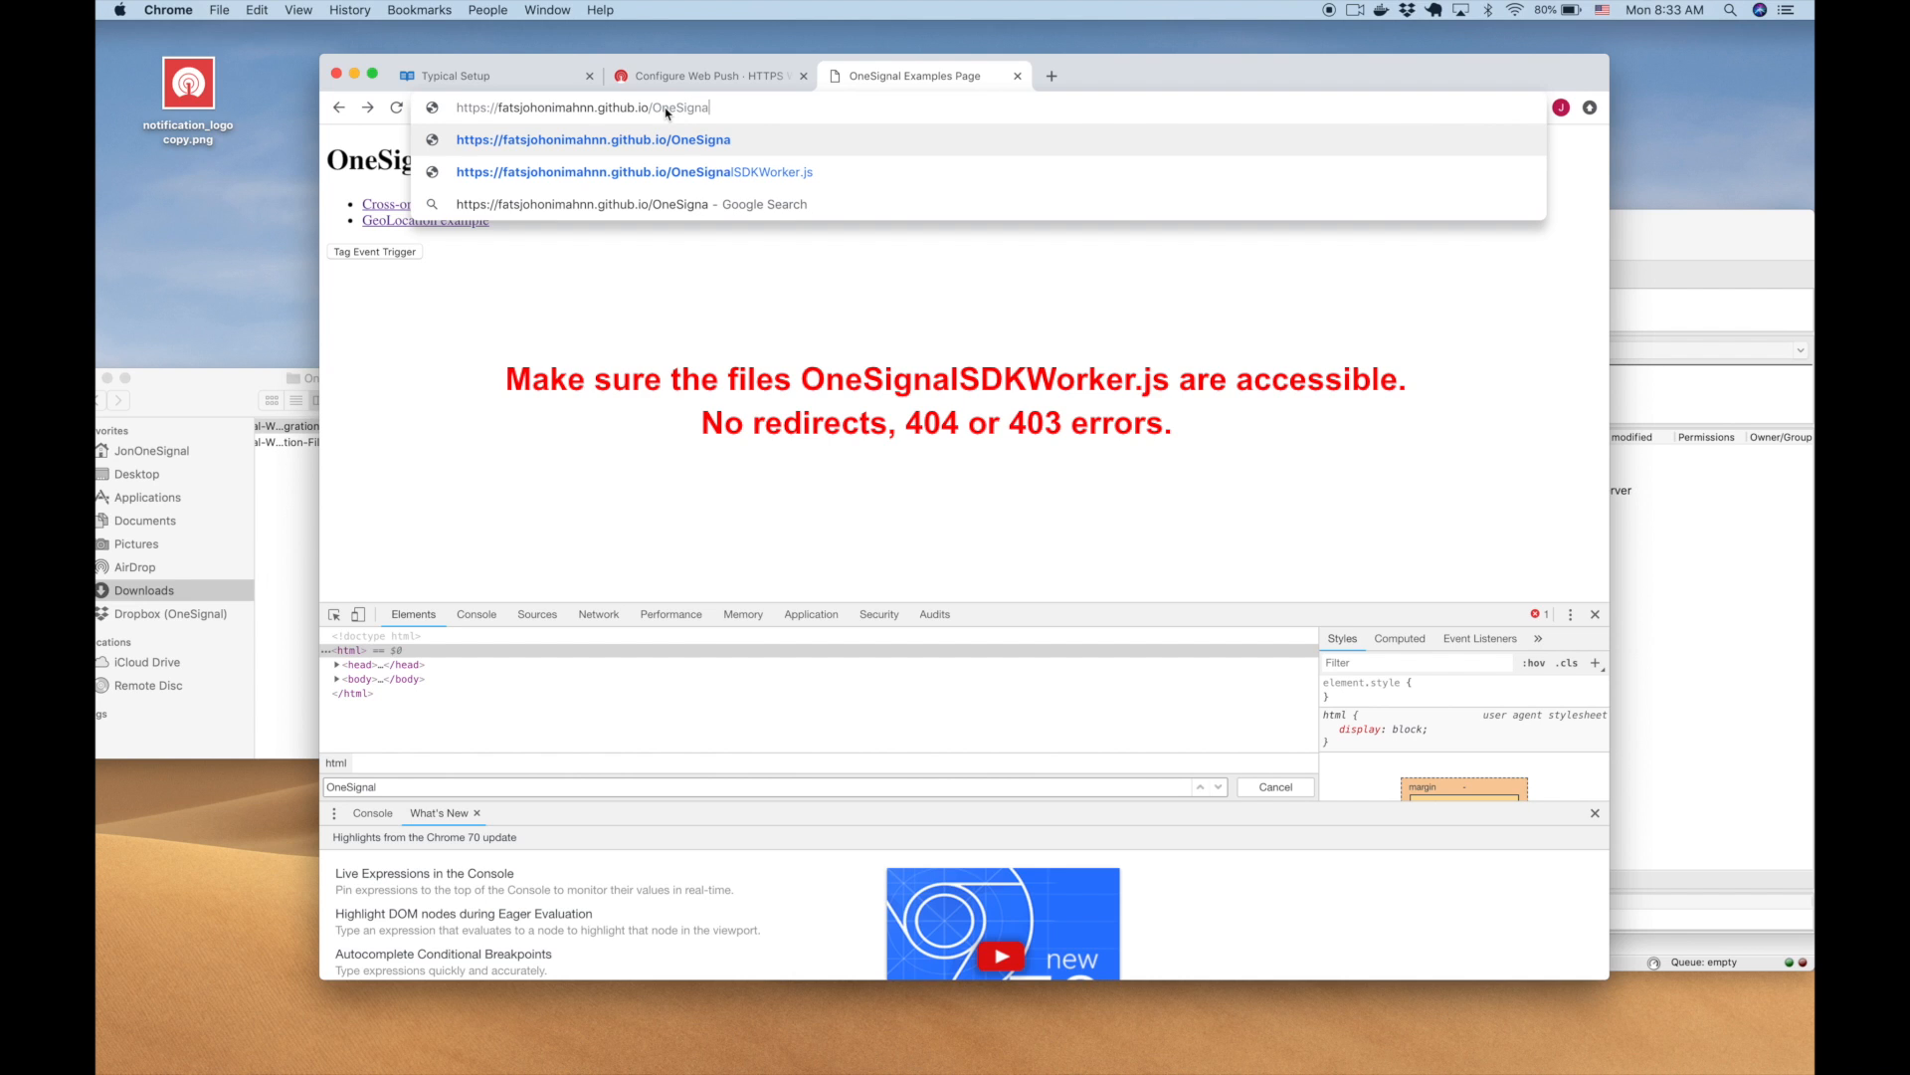
pyautogui.write('lSDKW')
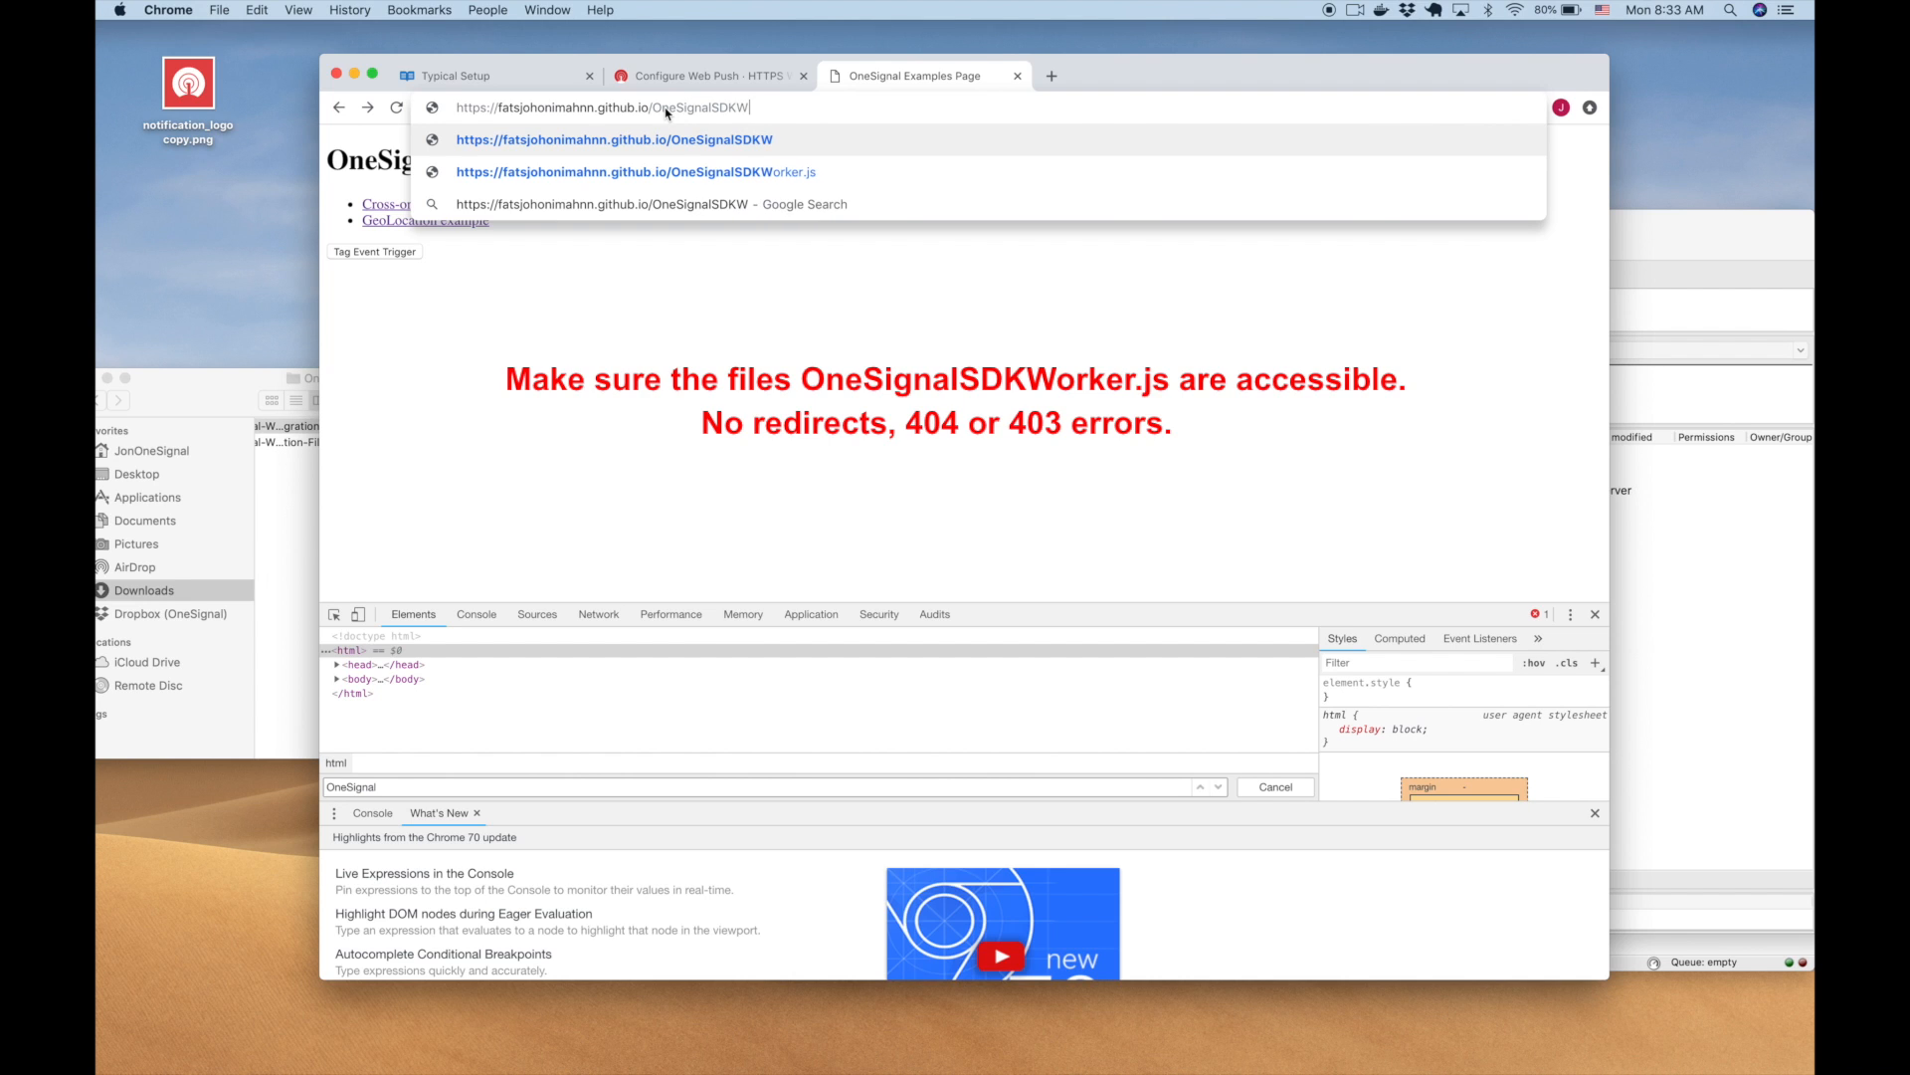
pyautogui.write('orker.js')
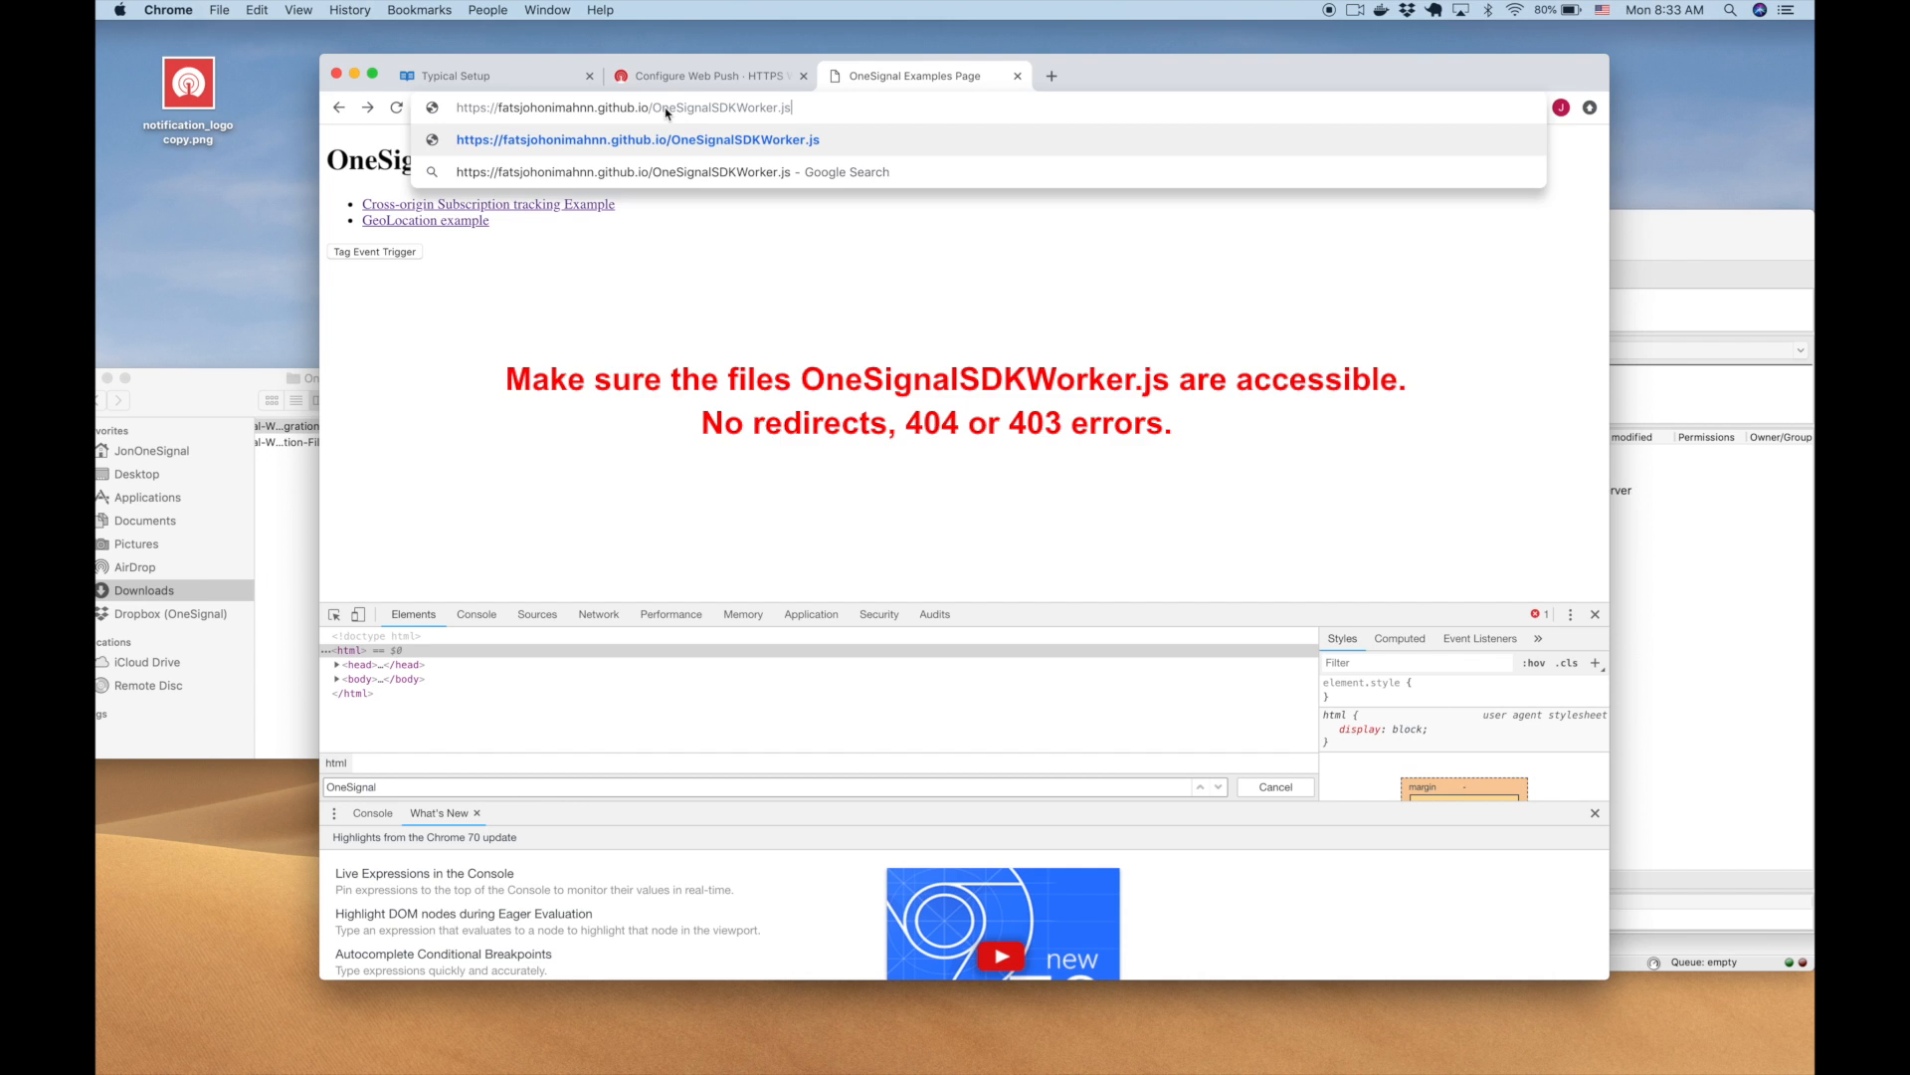
pyautogui.press('Return')
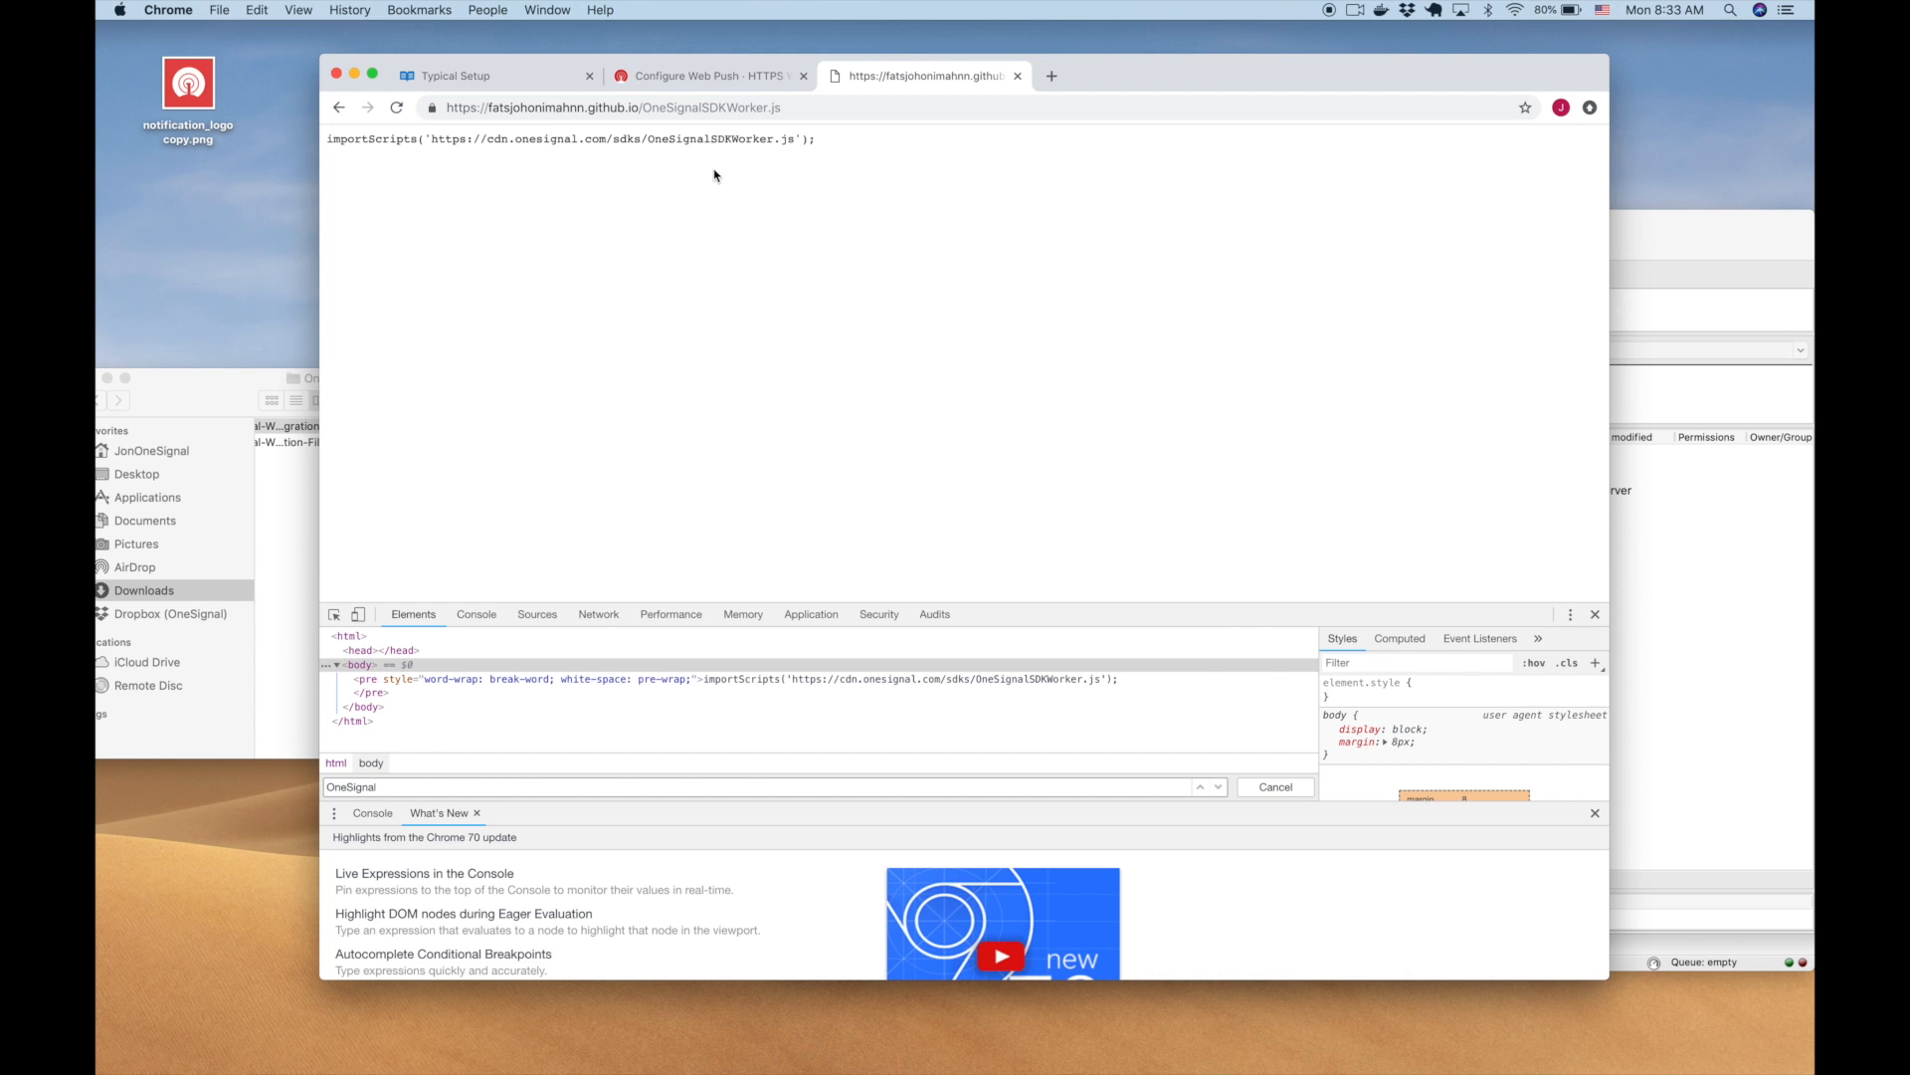
# Step: Return to the OneSignal web push setup page and copy the head code snippet from the Add Code to Site section
pyautogui.click(719, 80)
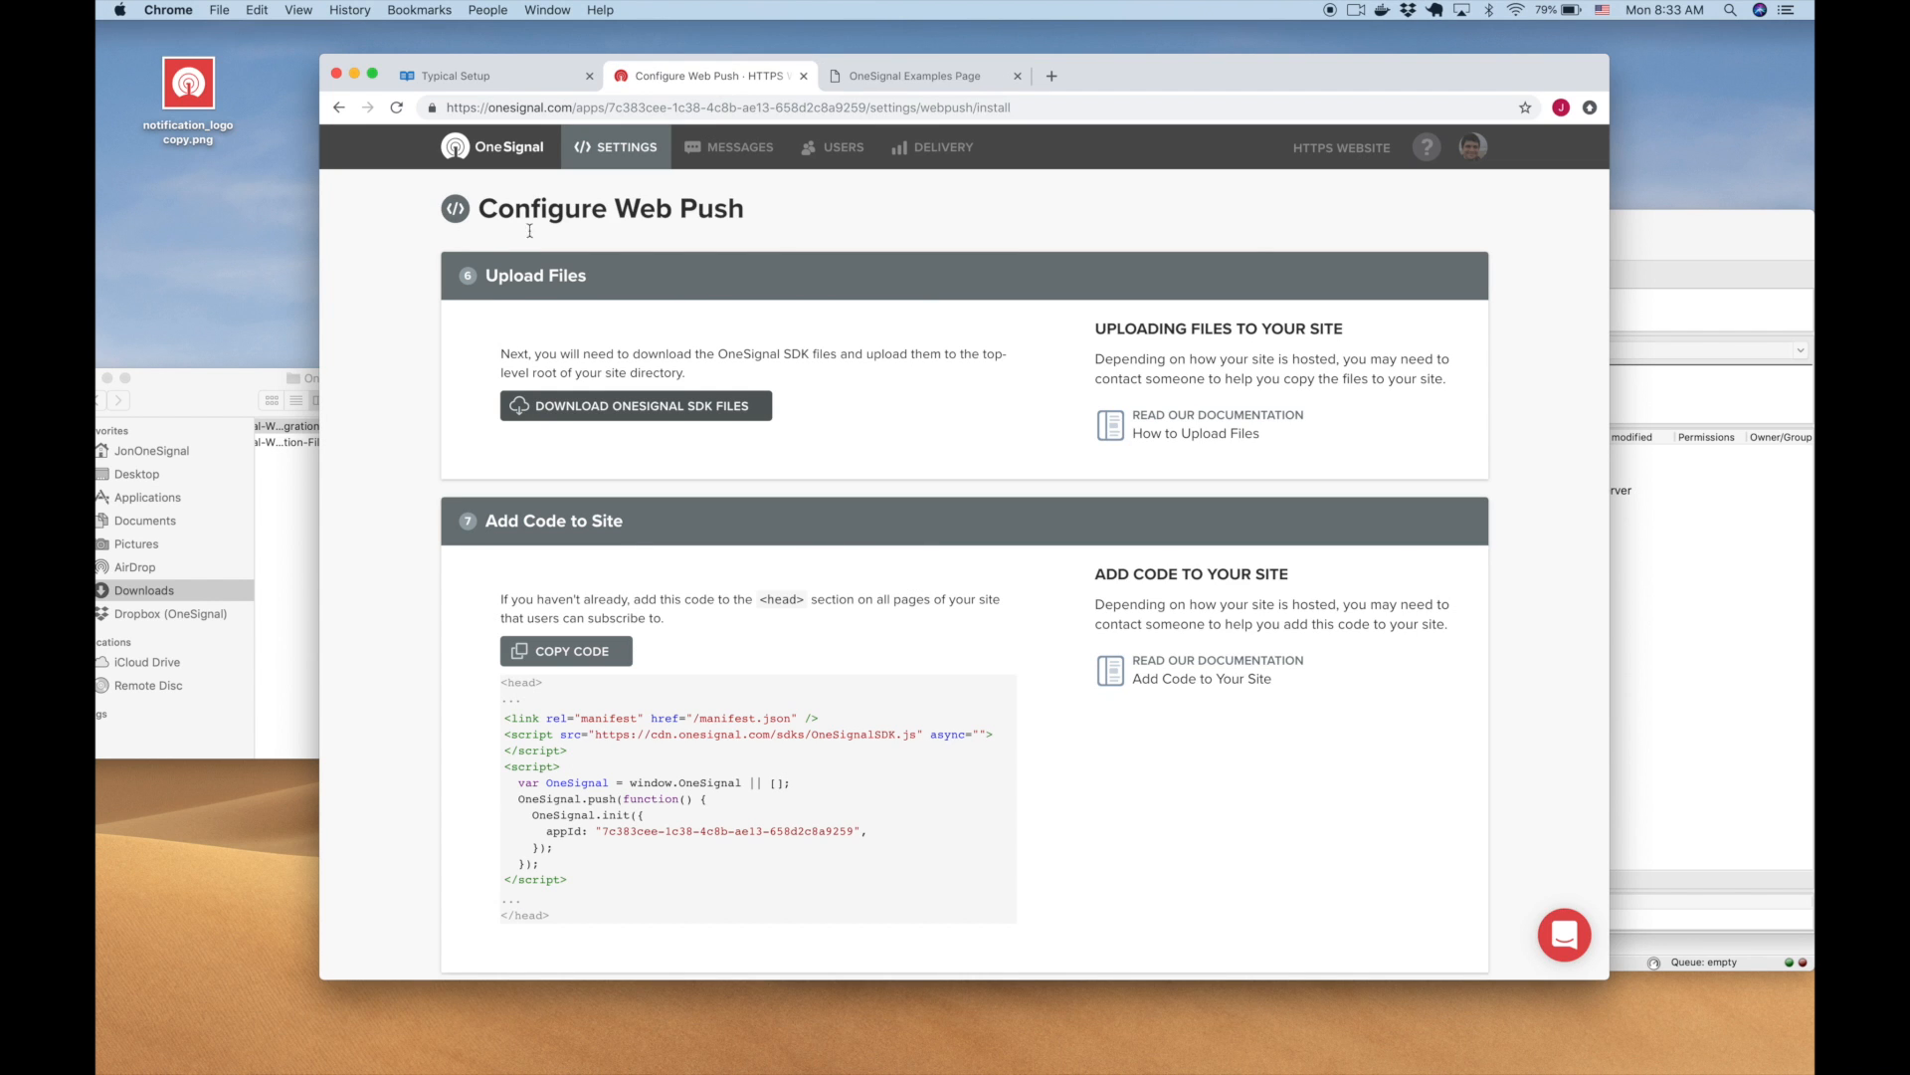
pyautogui.scroll(-5, 416, 469)
pyautogui.scroll(-2, 416, 469)
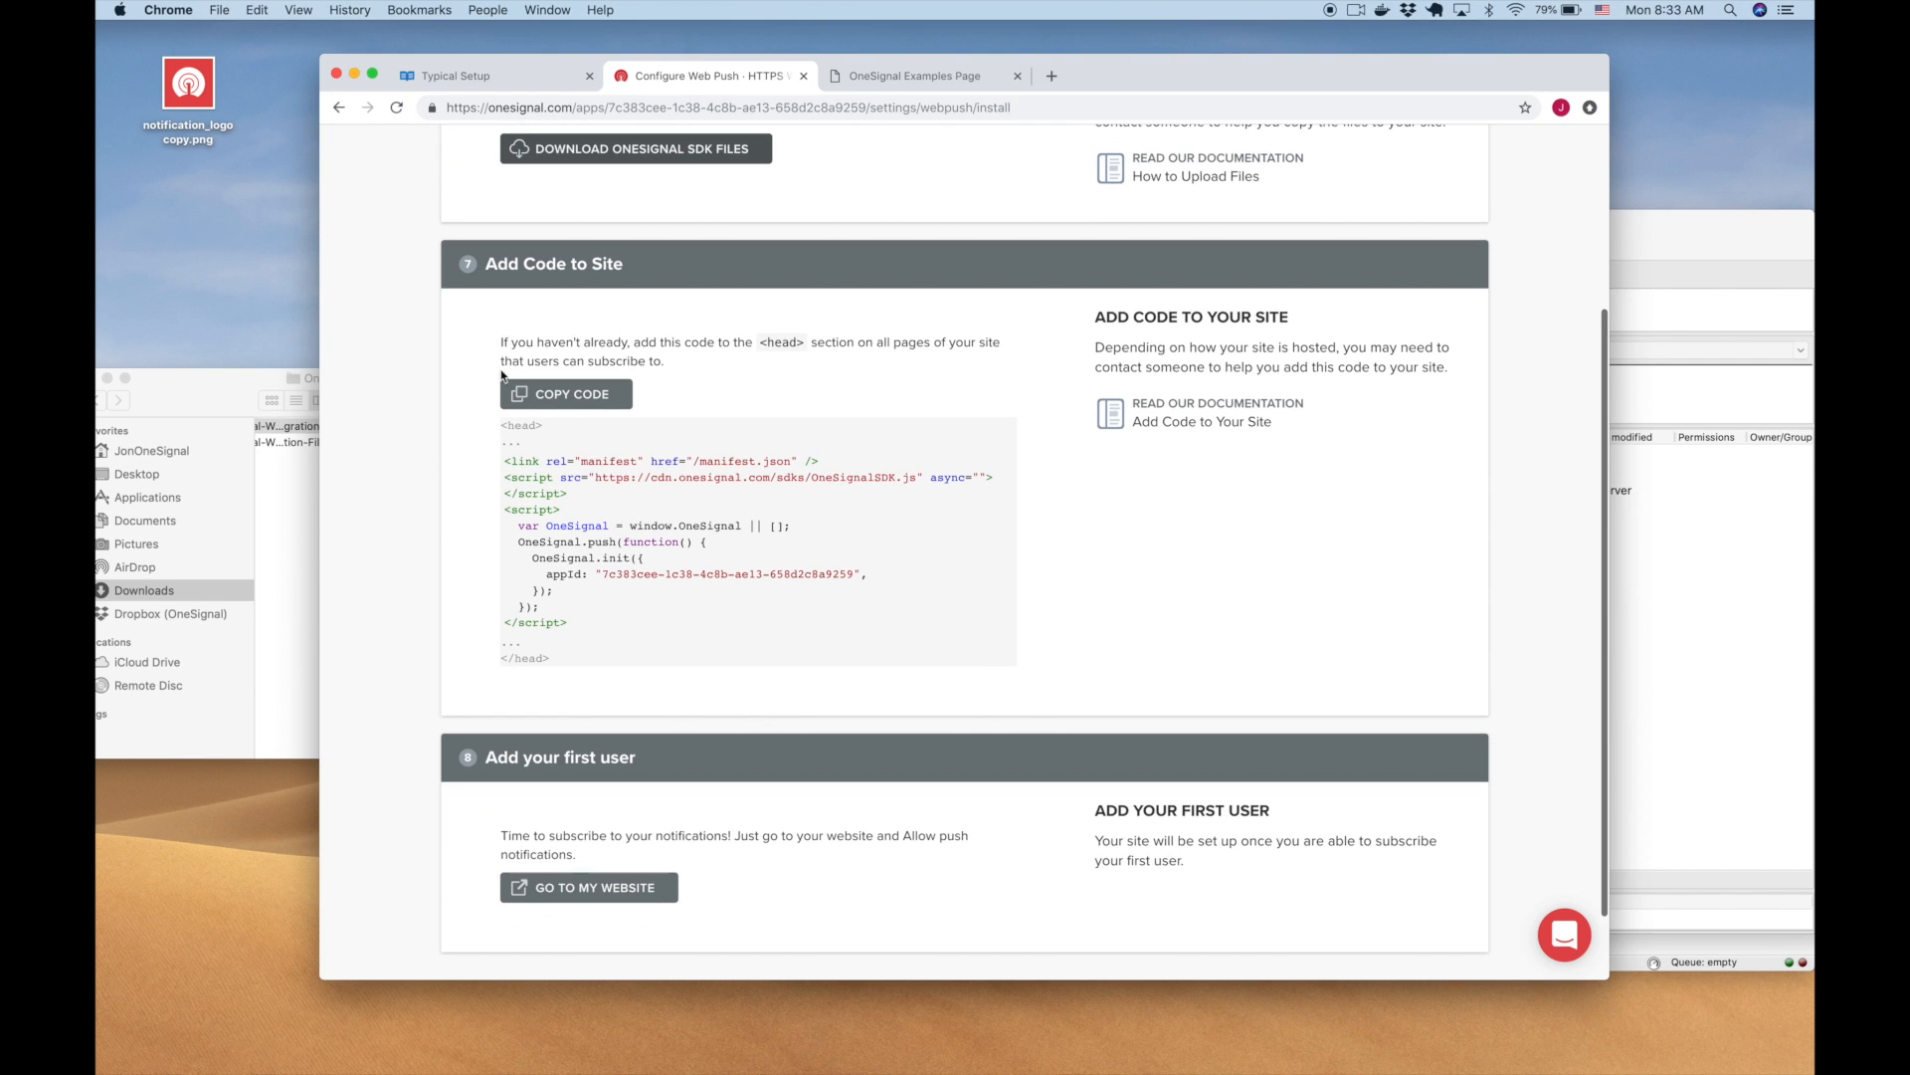
pyautogui.click(592, 396)
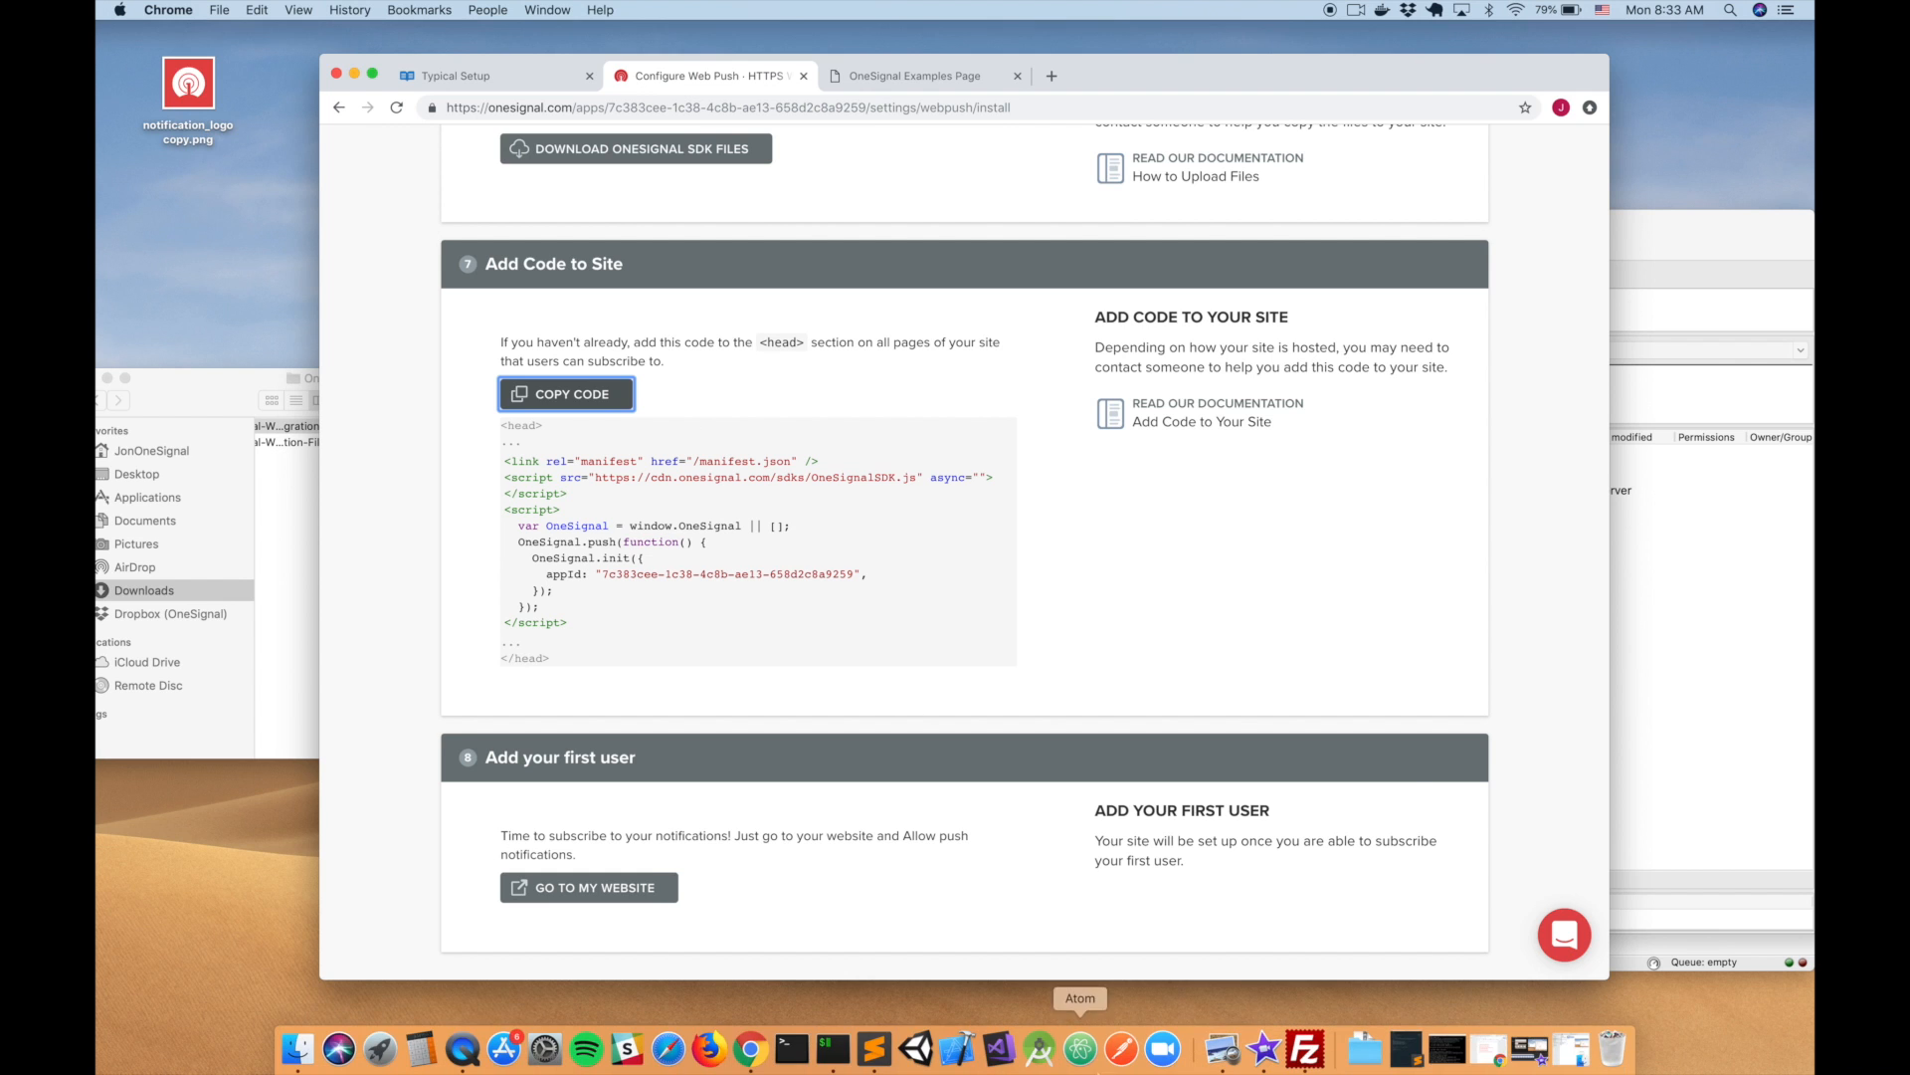
# Step: Switch to index.html in Sublime Text, paste the OneSignal snippet on a new line inside the head section and save the file
pyautogui.click(1423, 1052)
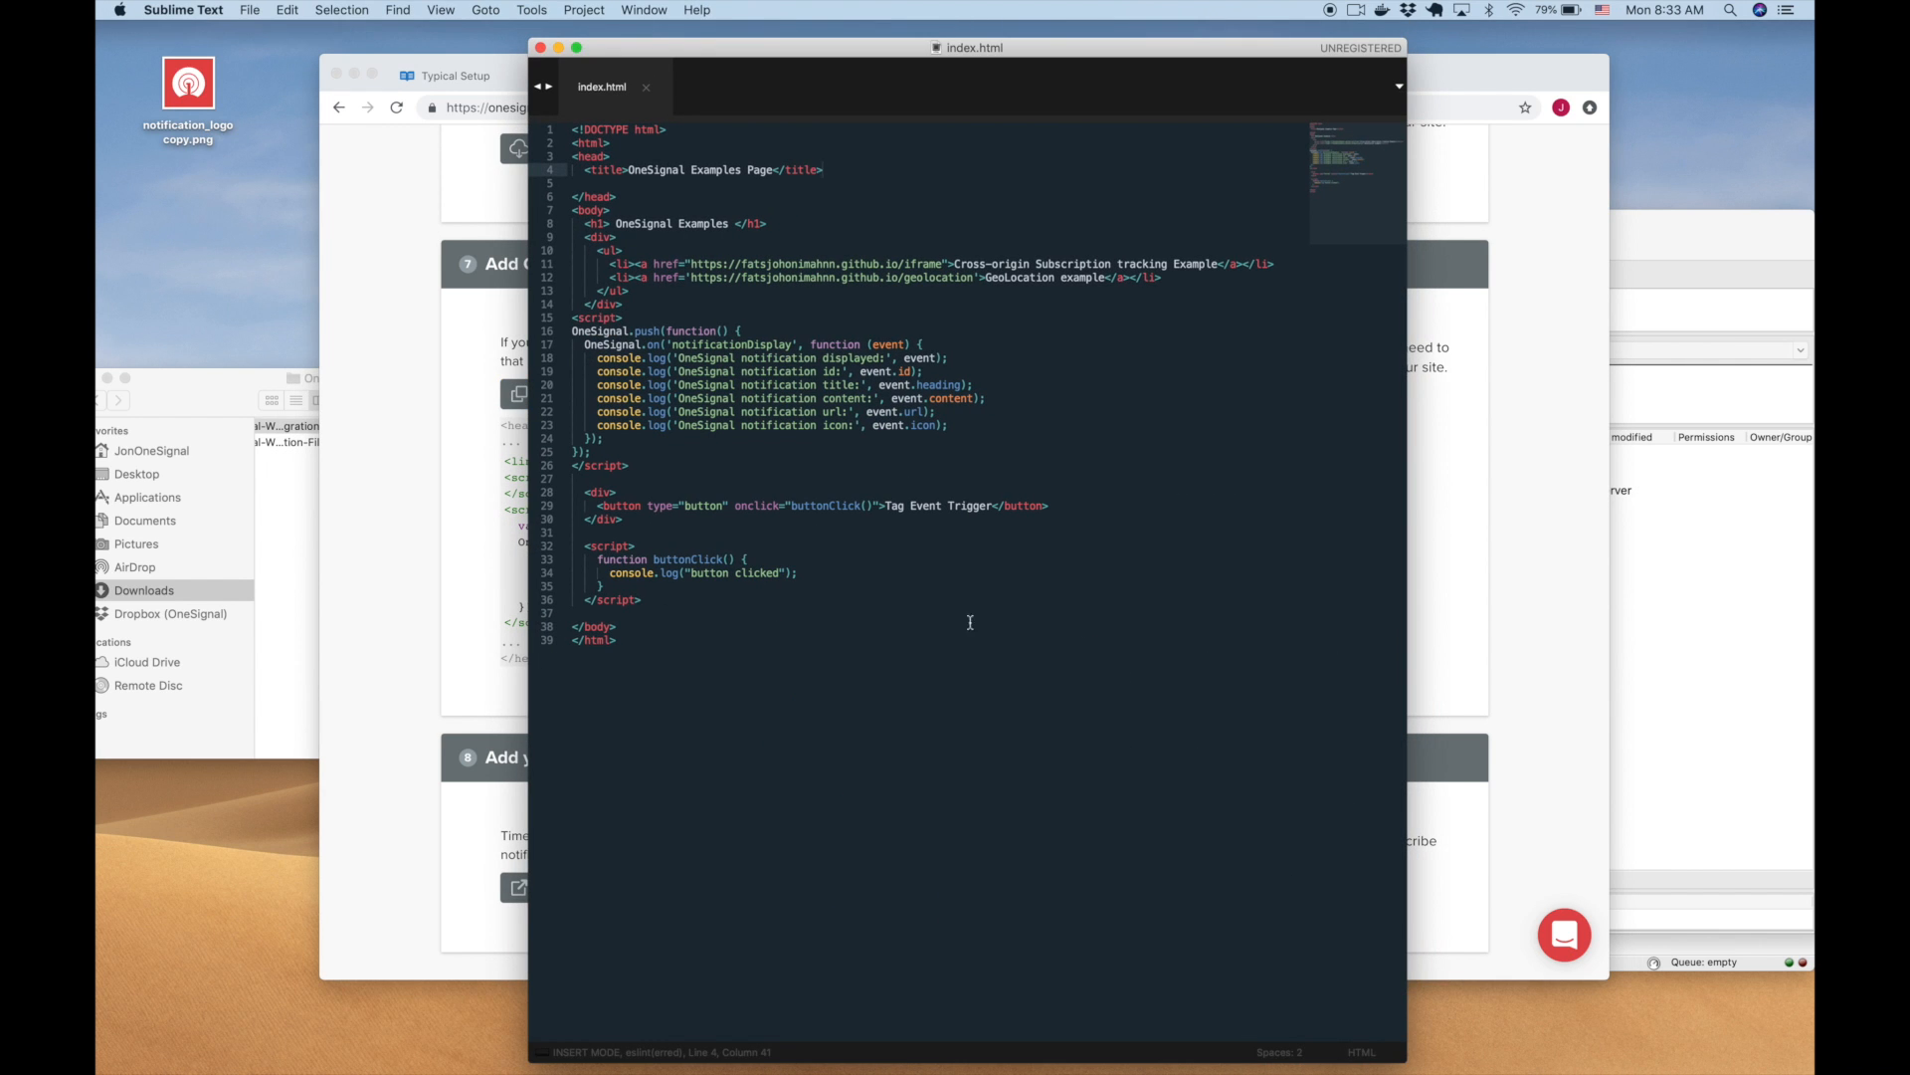
pyautogui.click(594, 160)
pyautogui.doubleClick(598, 196)
pyautogui.click(699, 186)
pyautogui.press('Return')
pyautogui.press('Return')
pyautogui.press('Up')
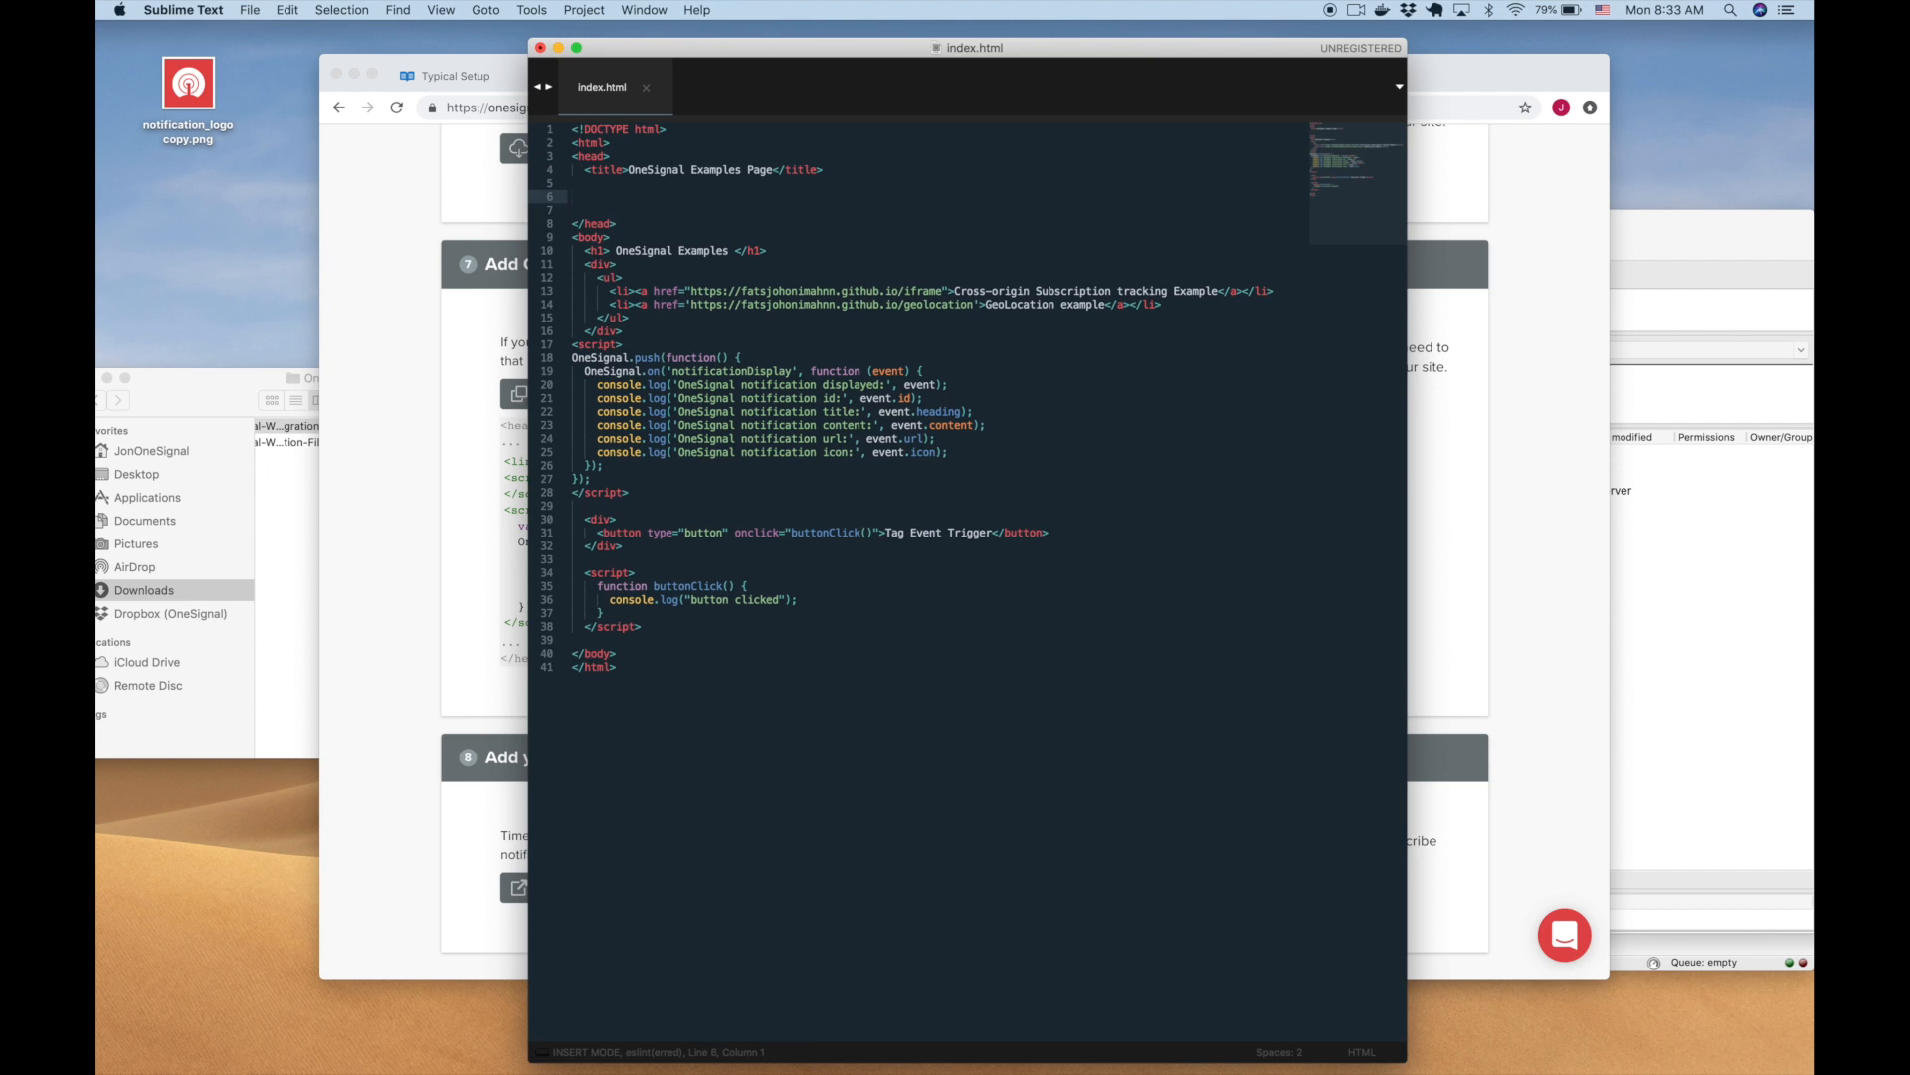
pyautogui.rightClick(583, 195)
pyautogui.click(618, 264)
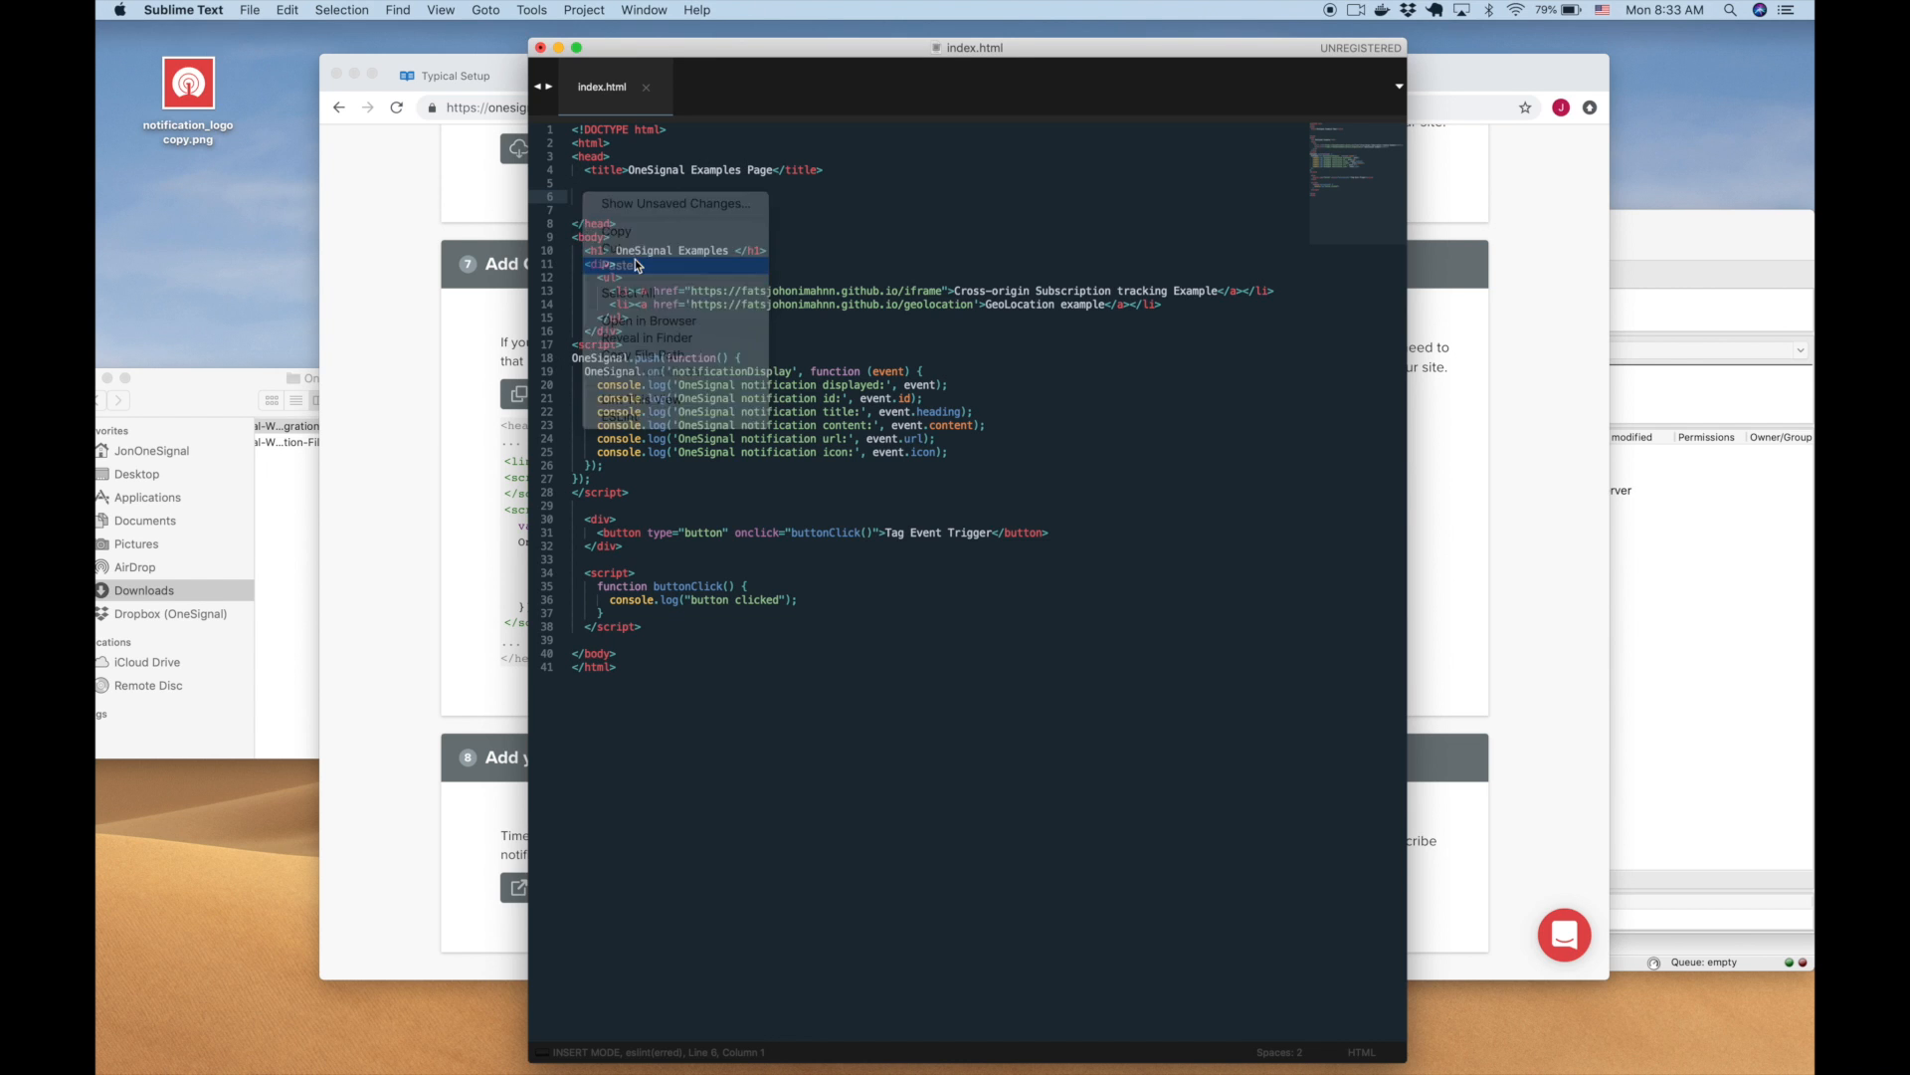
pyautogui.moveTo(662, 257)
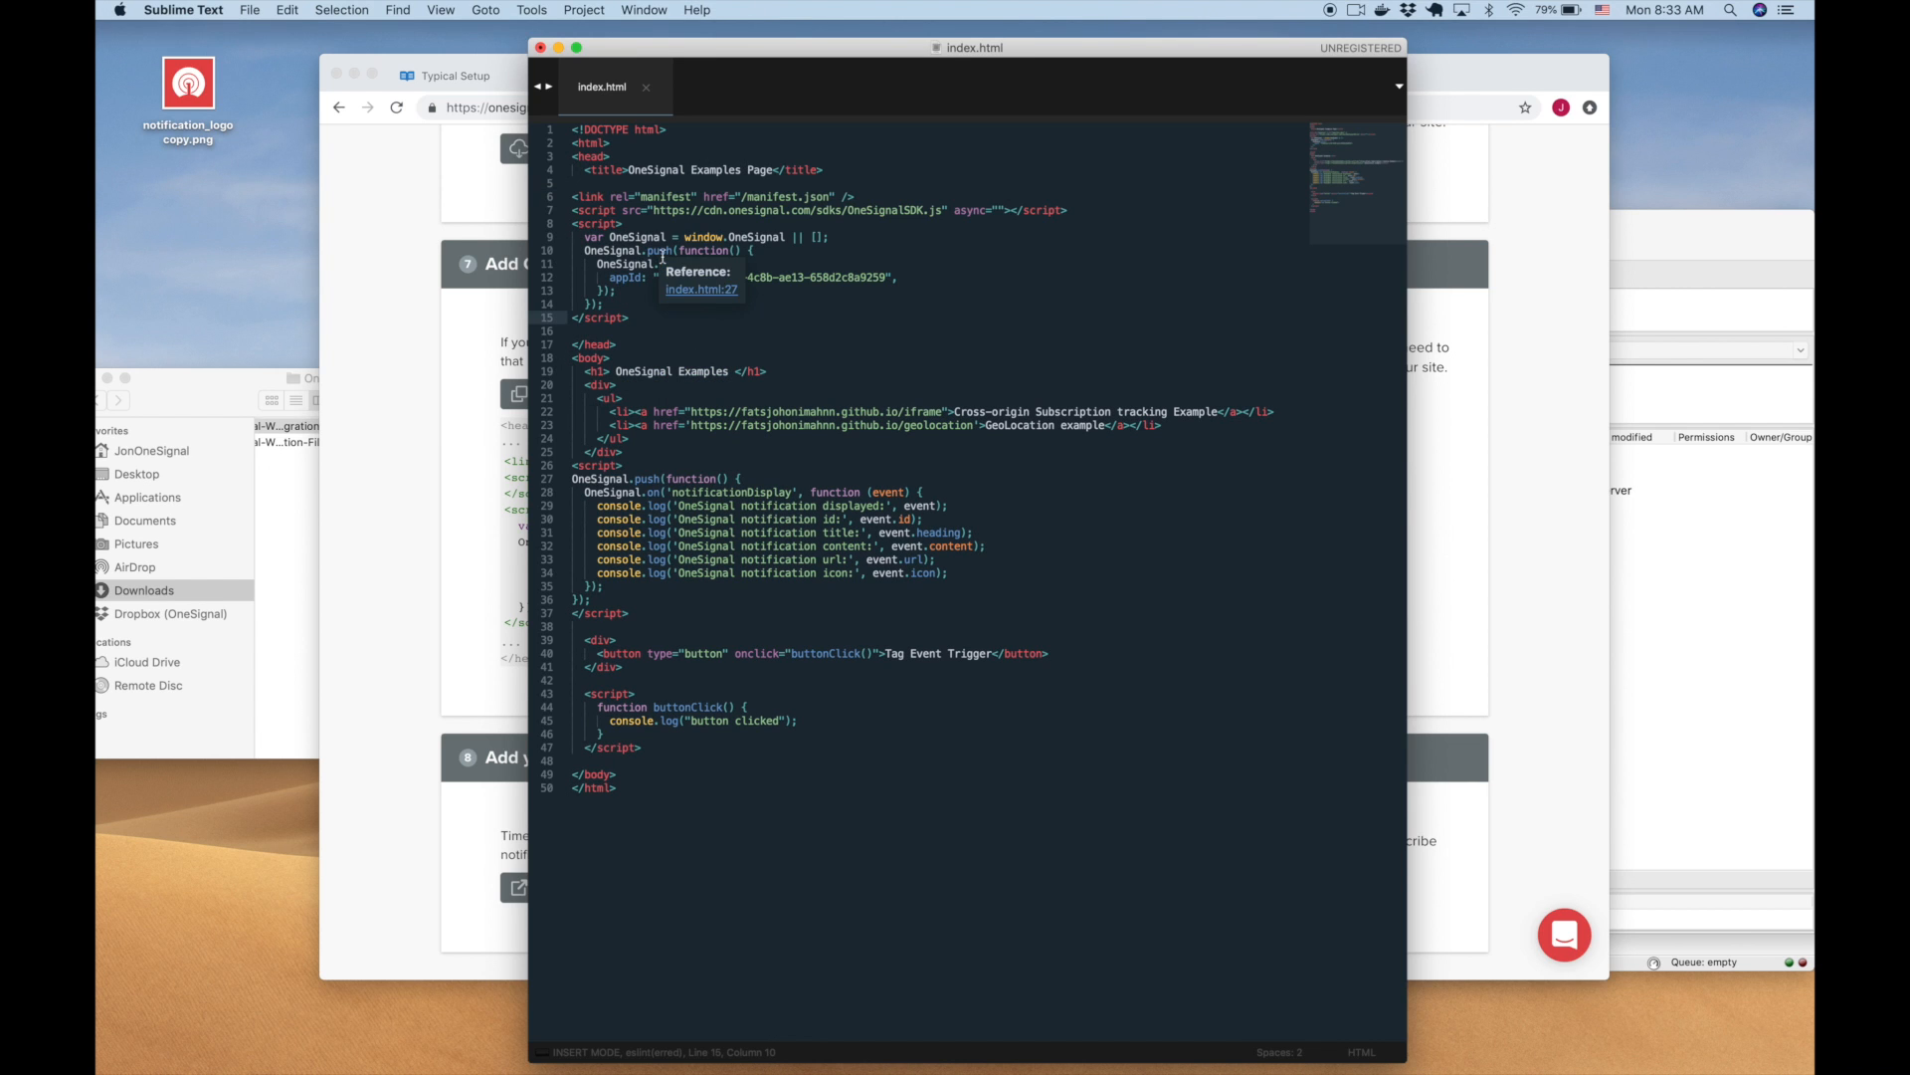
pyautogui.press('super+s')
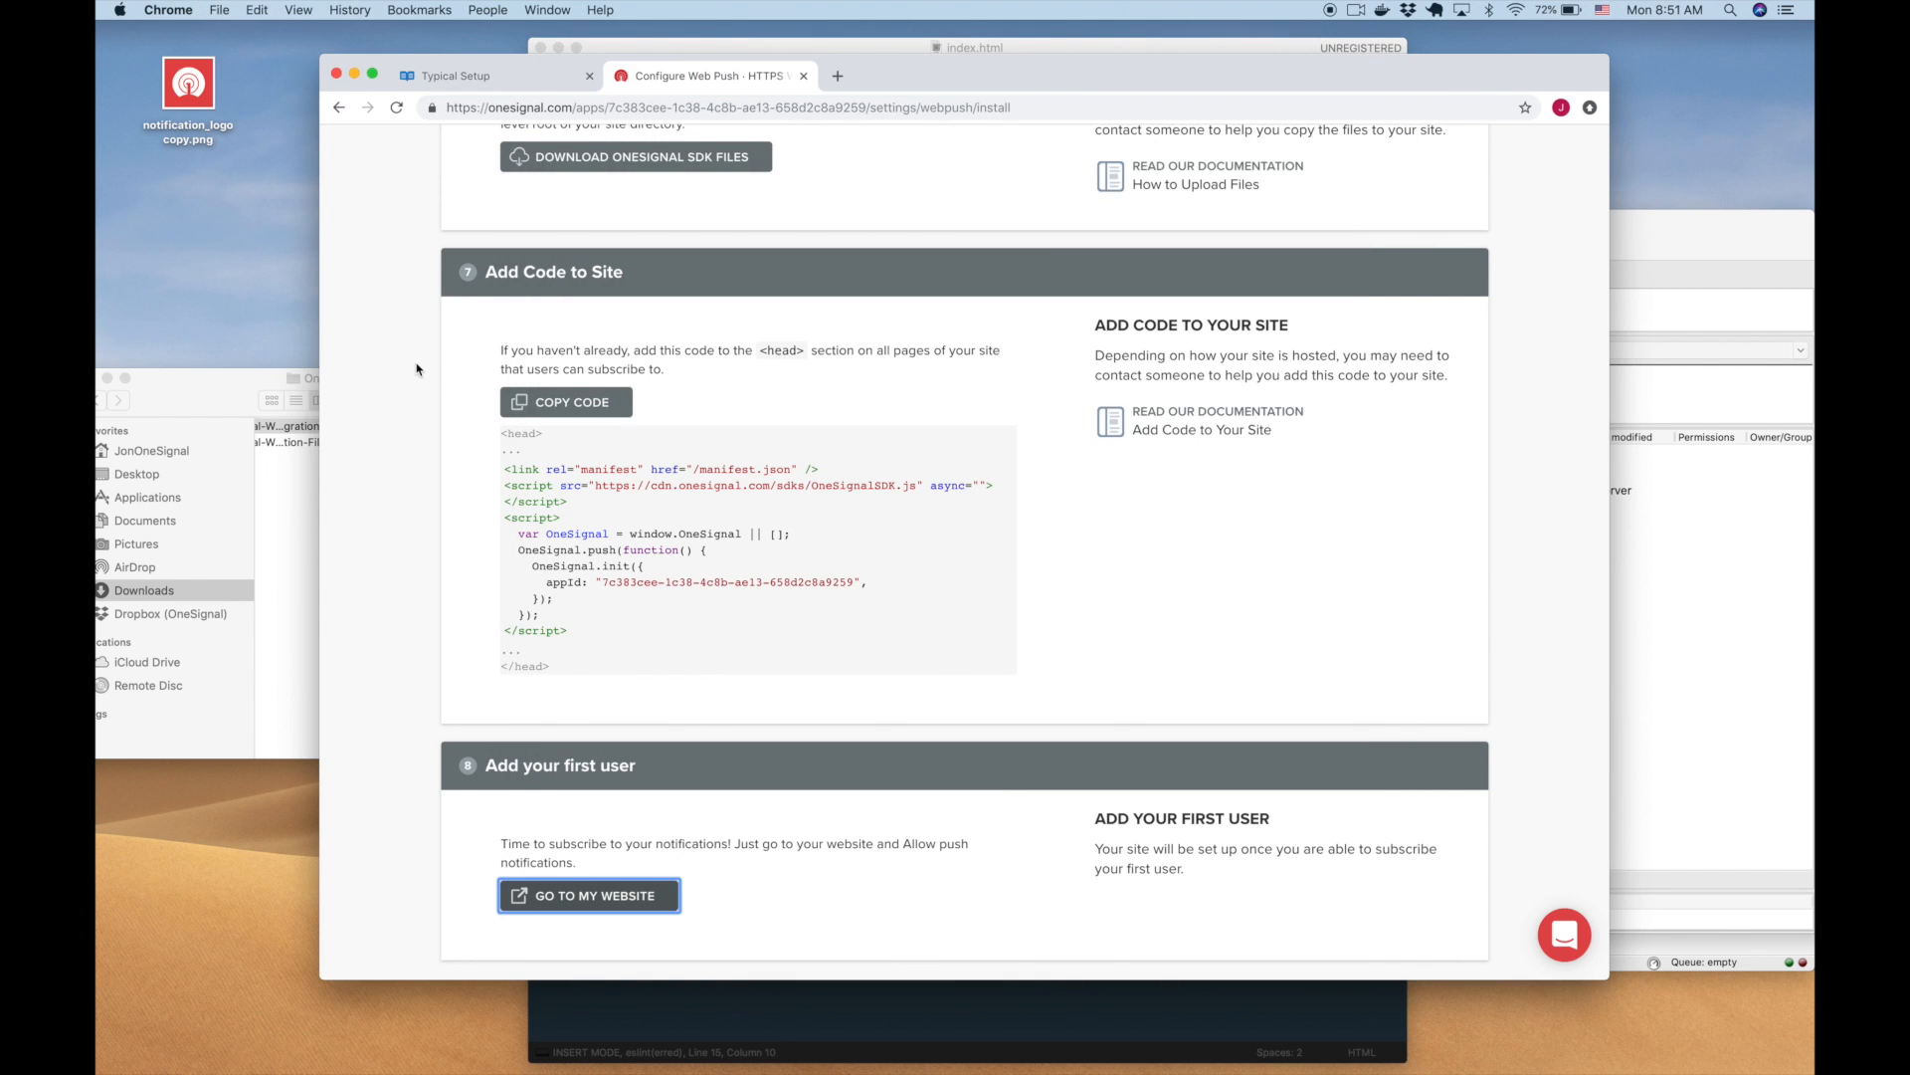
# Step: Open the website from the Add your first user section in Chrome and subscribe to notifications through the subscription bell
pyautogui.scroll(-2, 416, 370)
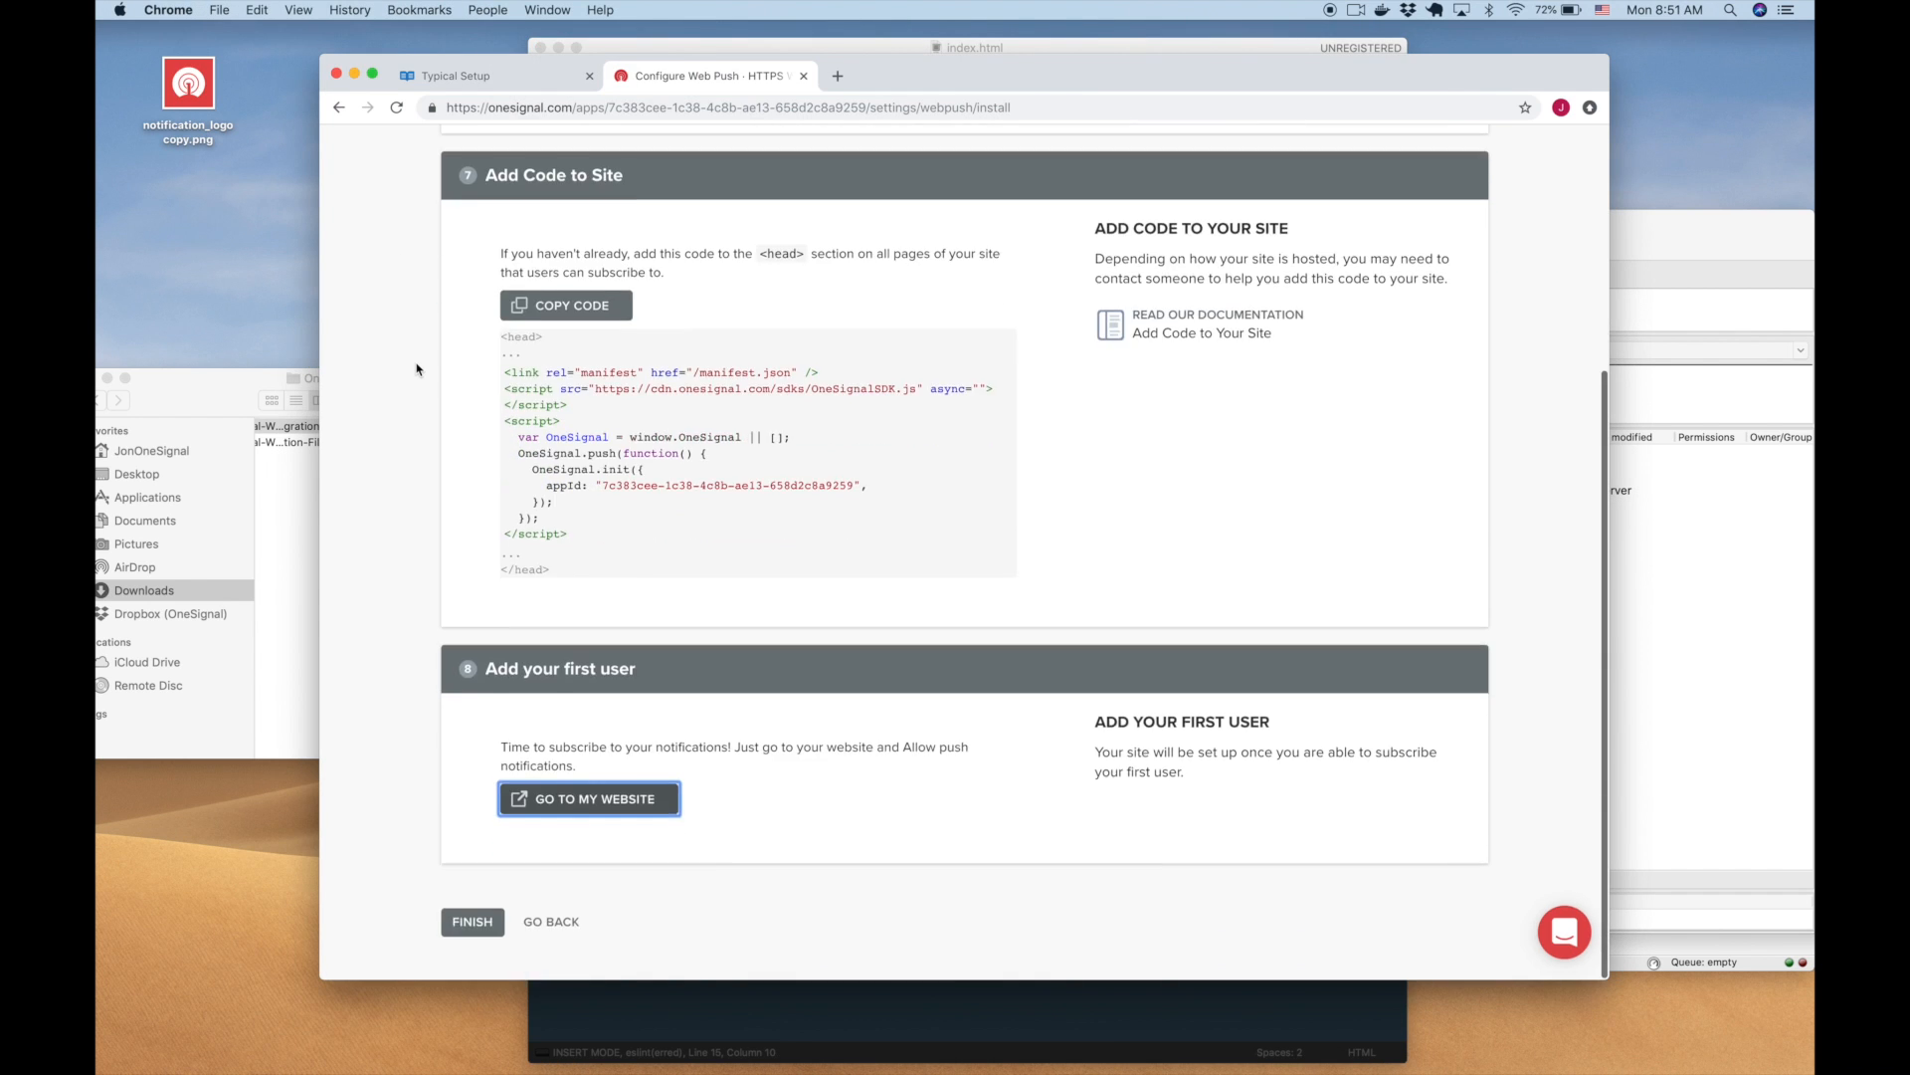
pyautogui.click(592, 801)
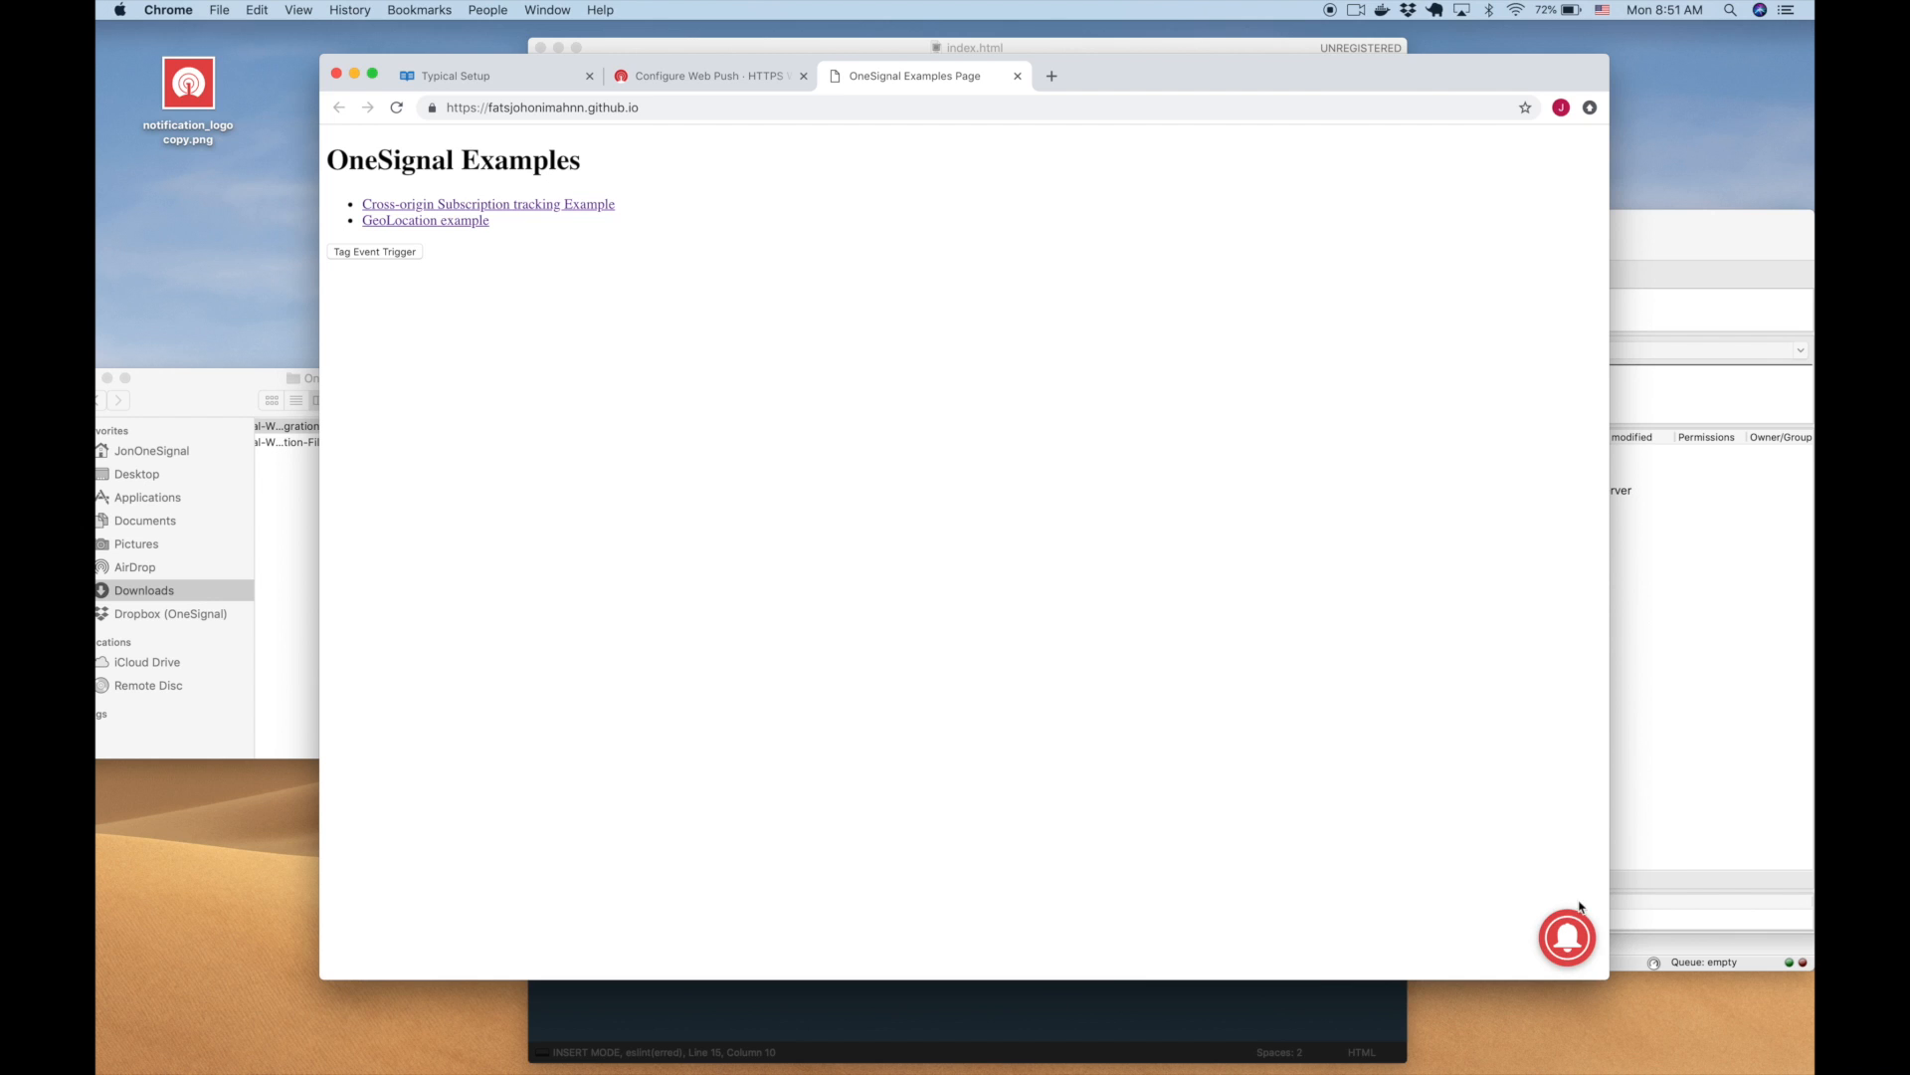
pyautogui.click(1567, 937)
pyautogui.click(661, 206)
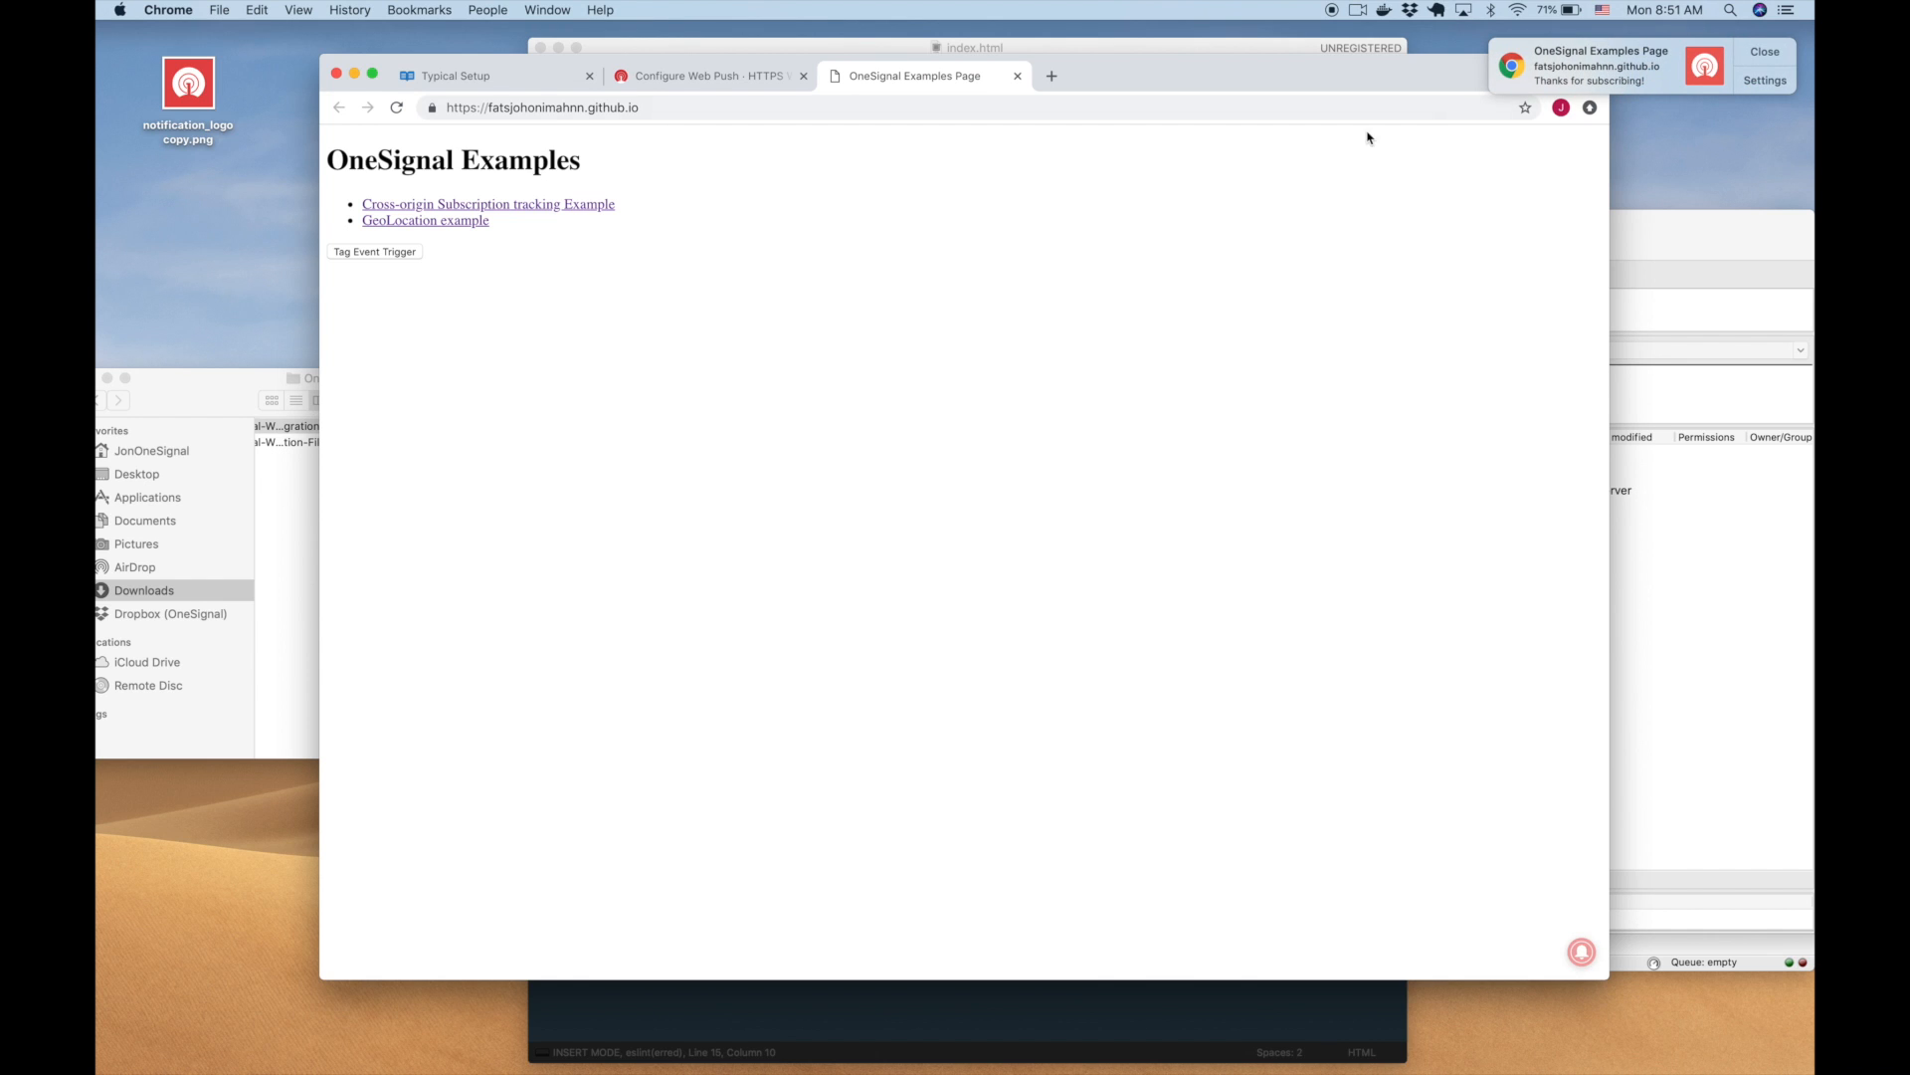
# Step: Finish the Configure Web Push setup in OneSignal and open the list of all users
pyautogui.click(747, 81)
pyautogui.click(487, 925)
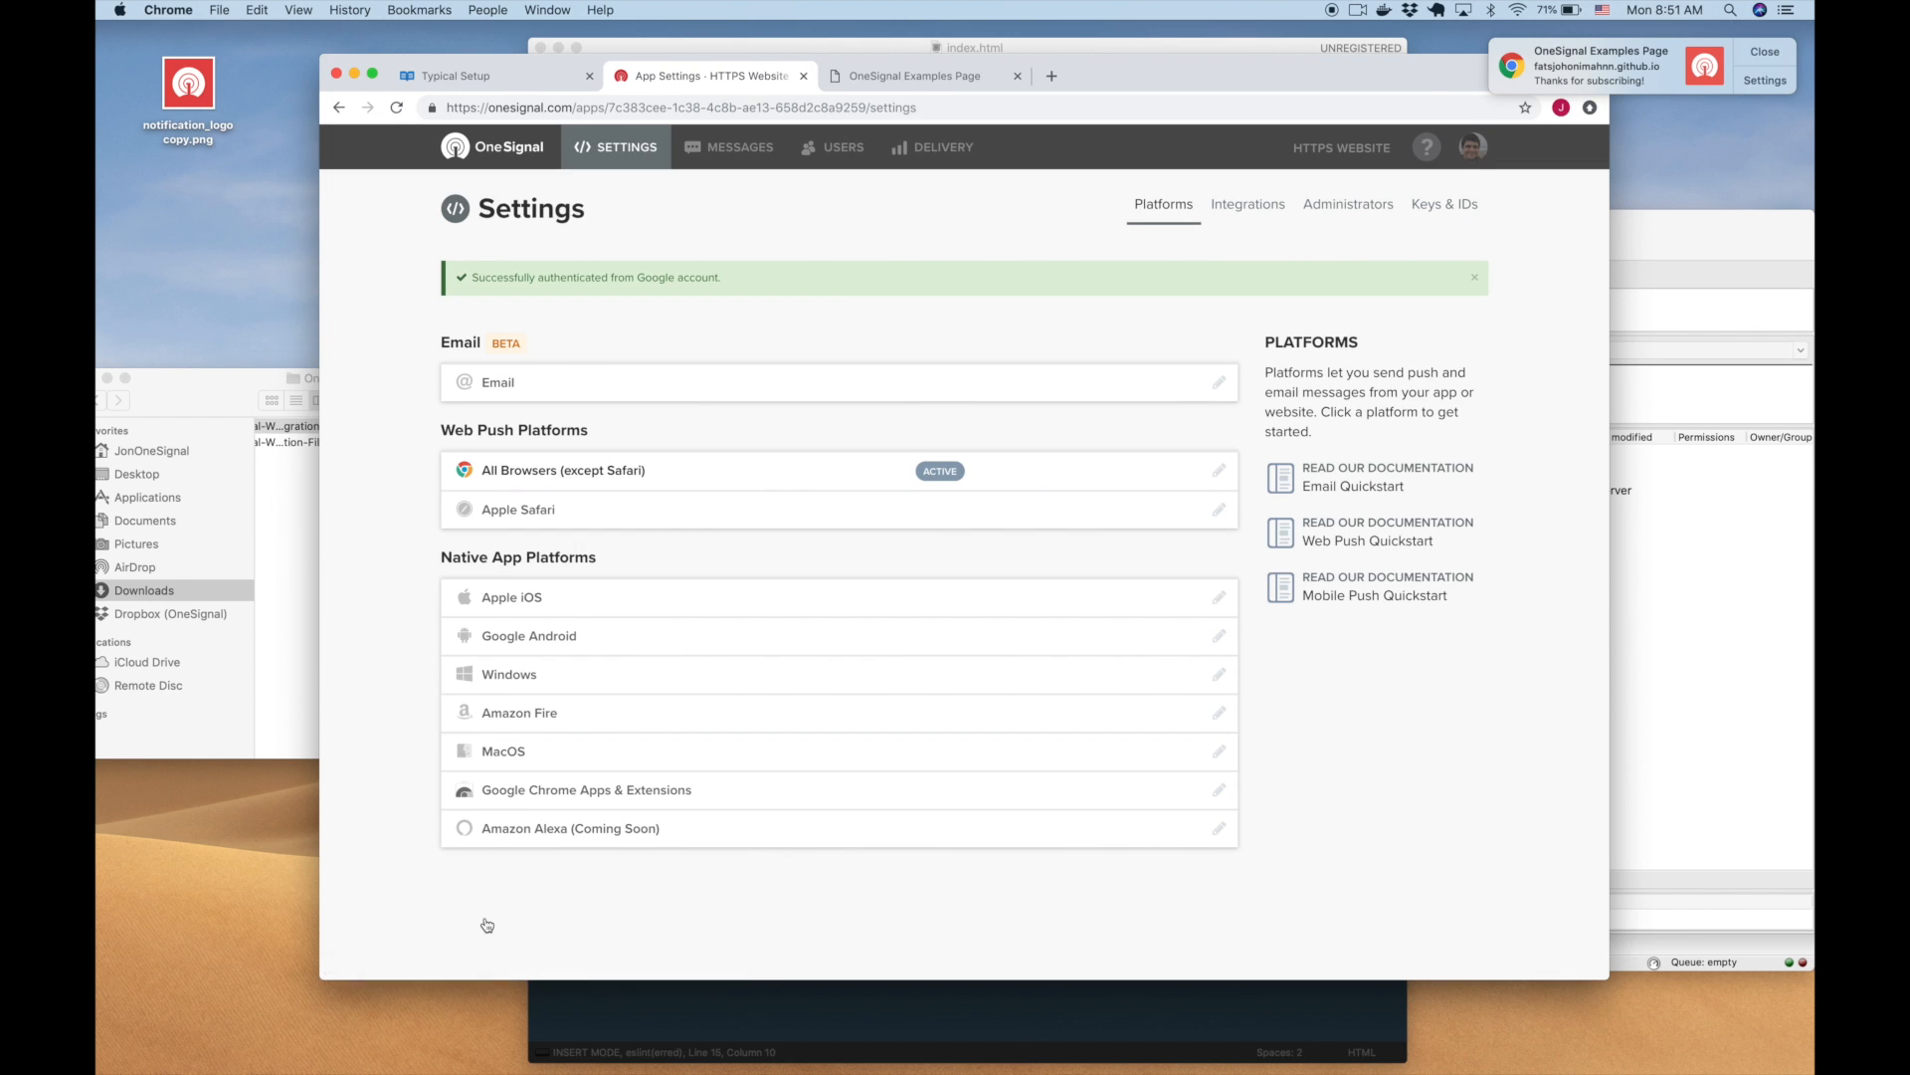
pyautogui.click(843, 151)
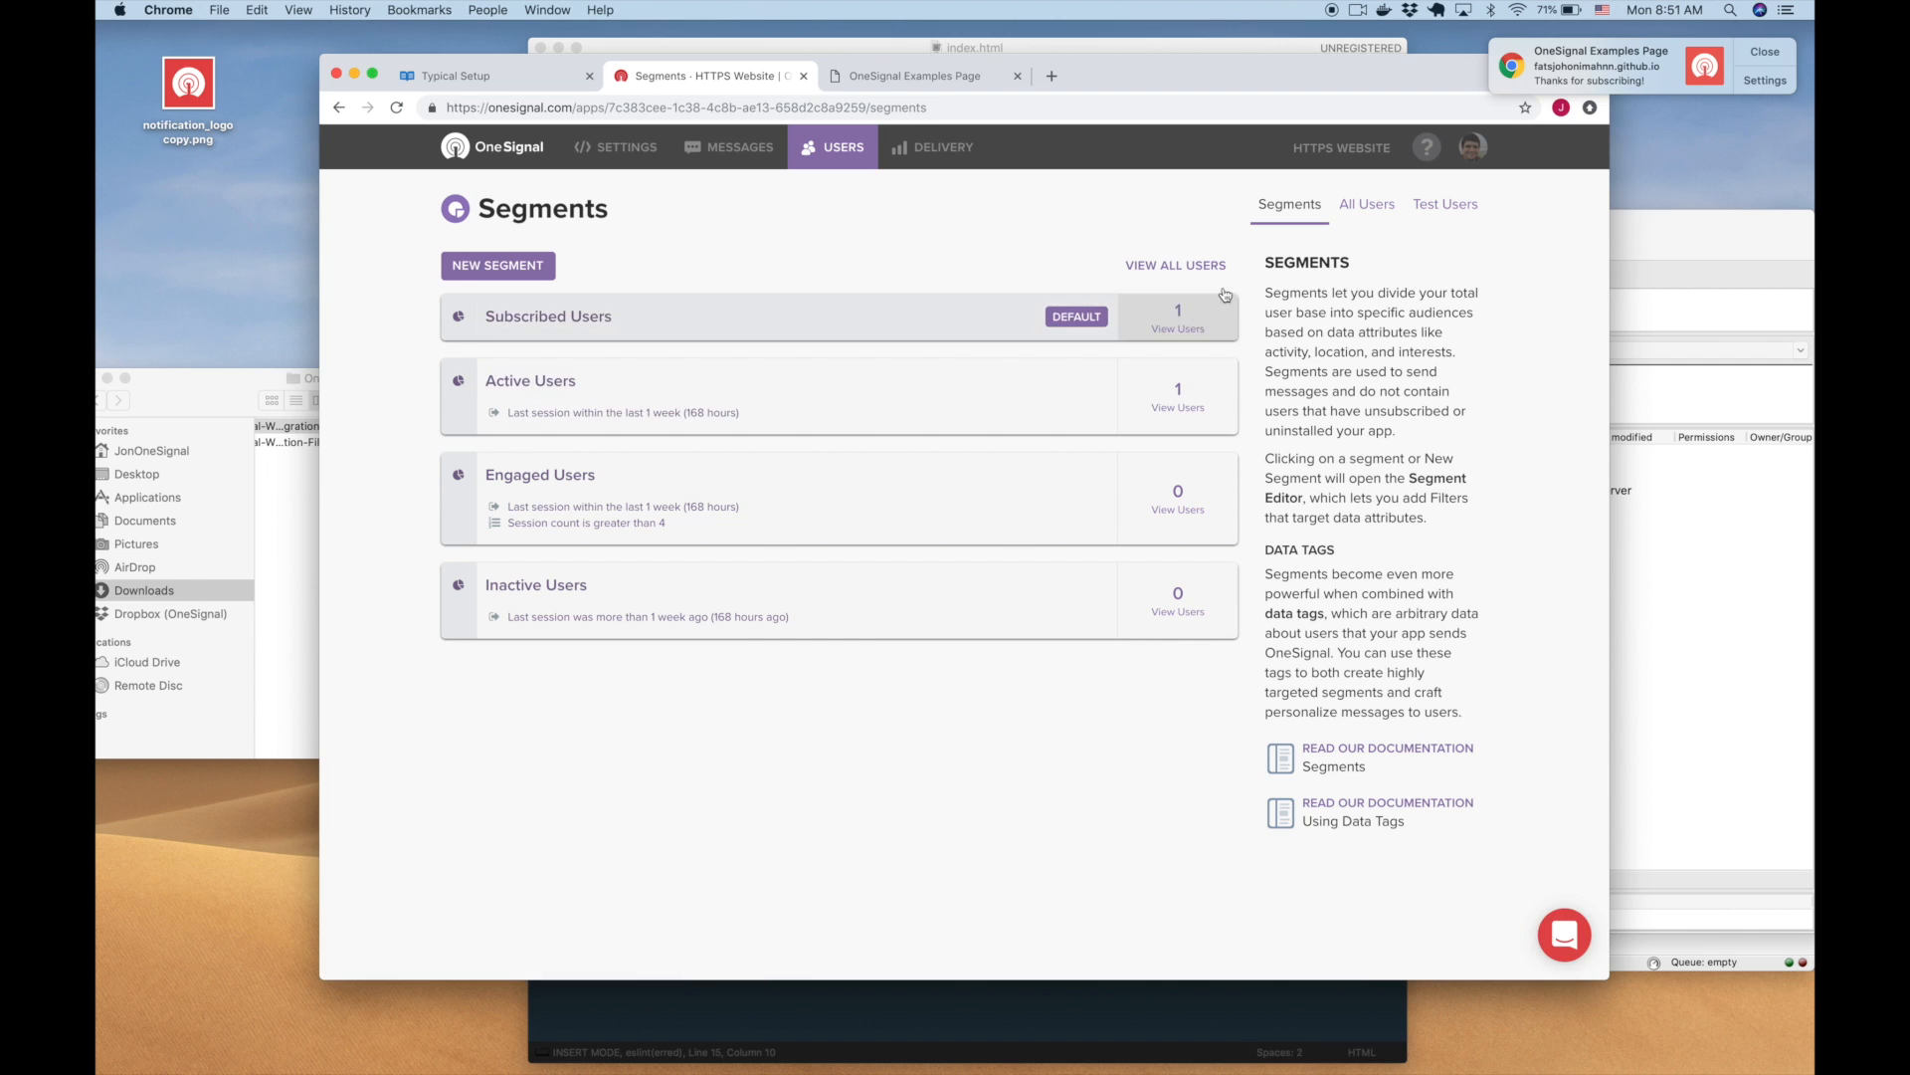
pyautogui.click(1365, 211)
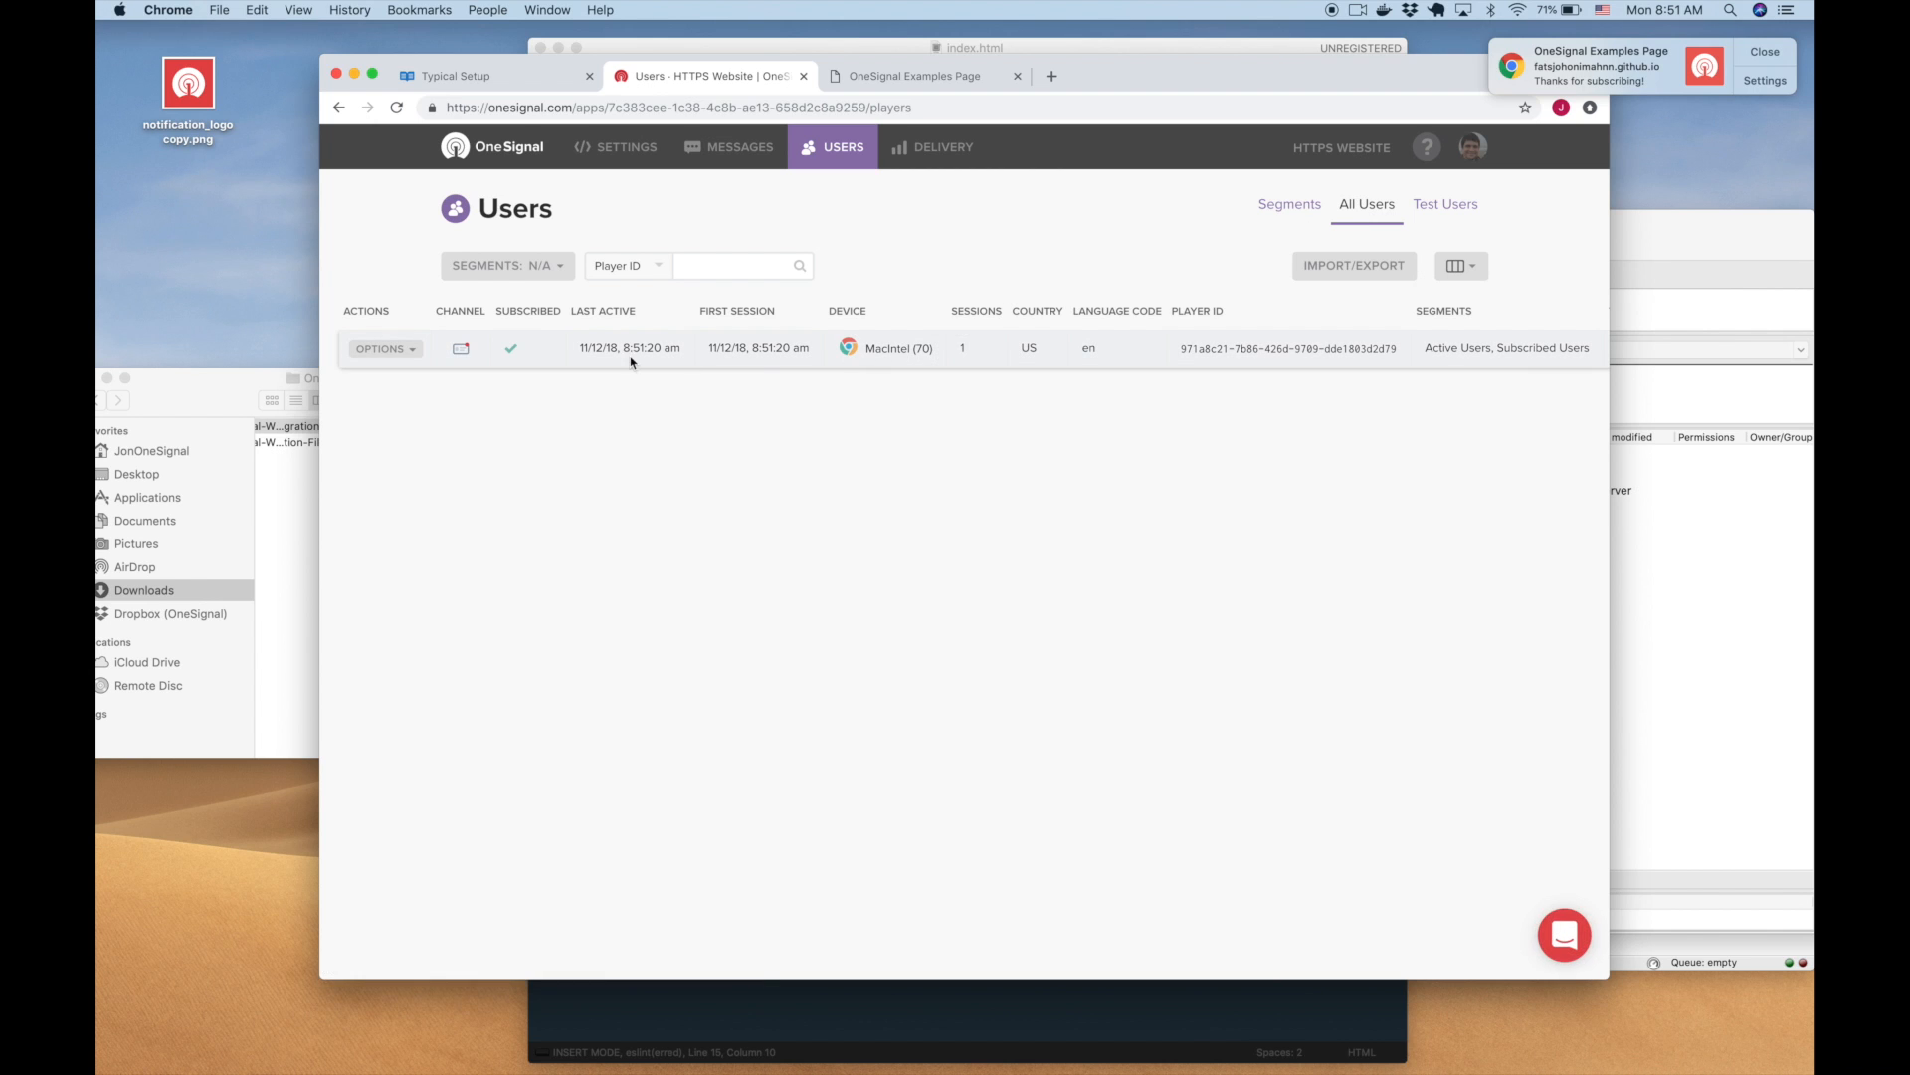
# Step: Add the subscribed MacIntel device to the test users under the name "Me"
pyautogui.click(414, 349)
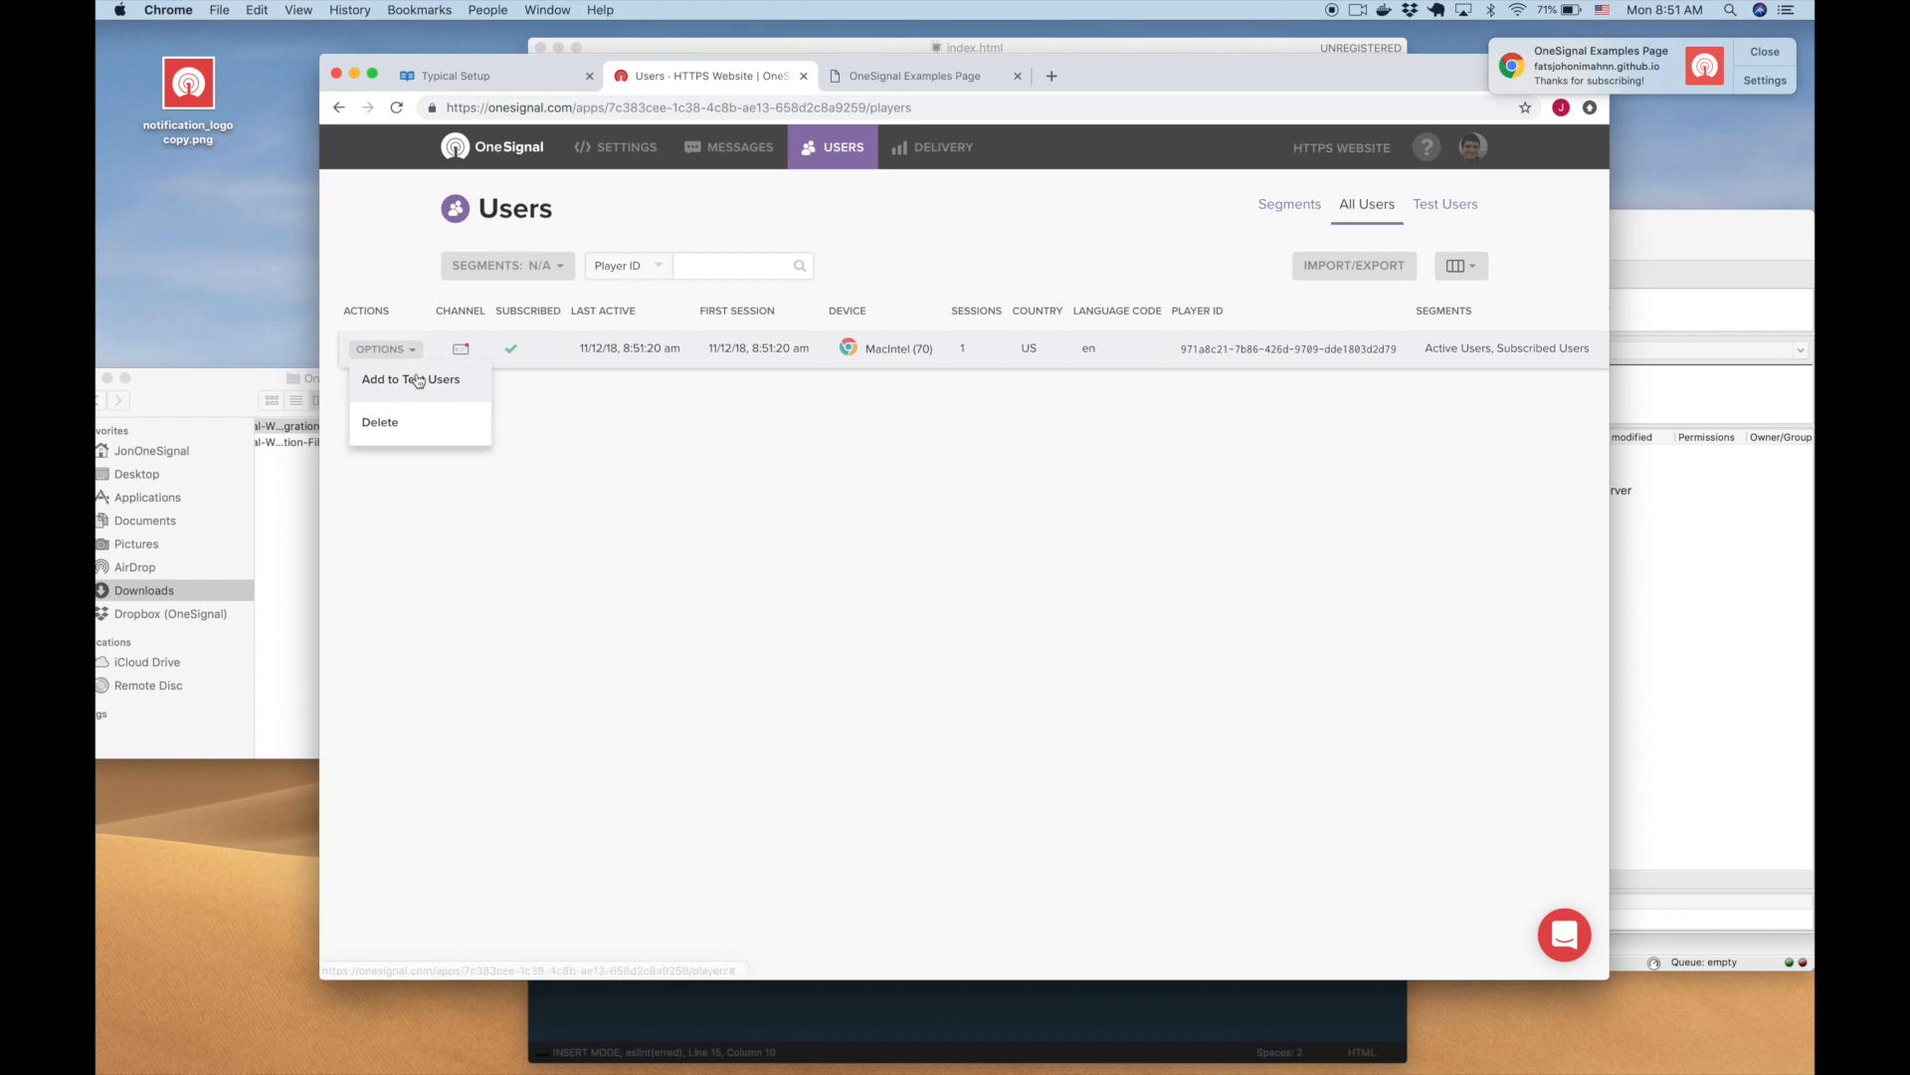
pyautogui.click(411, 379)
pyautogui.click(809, 564)
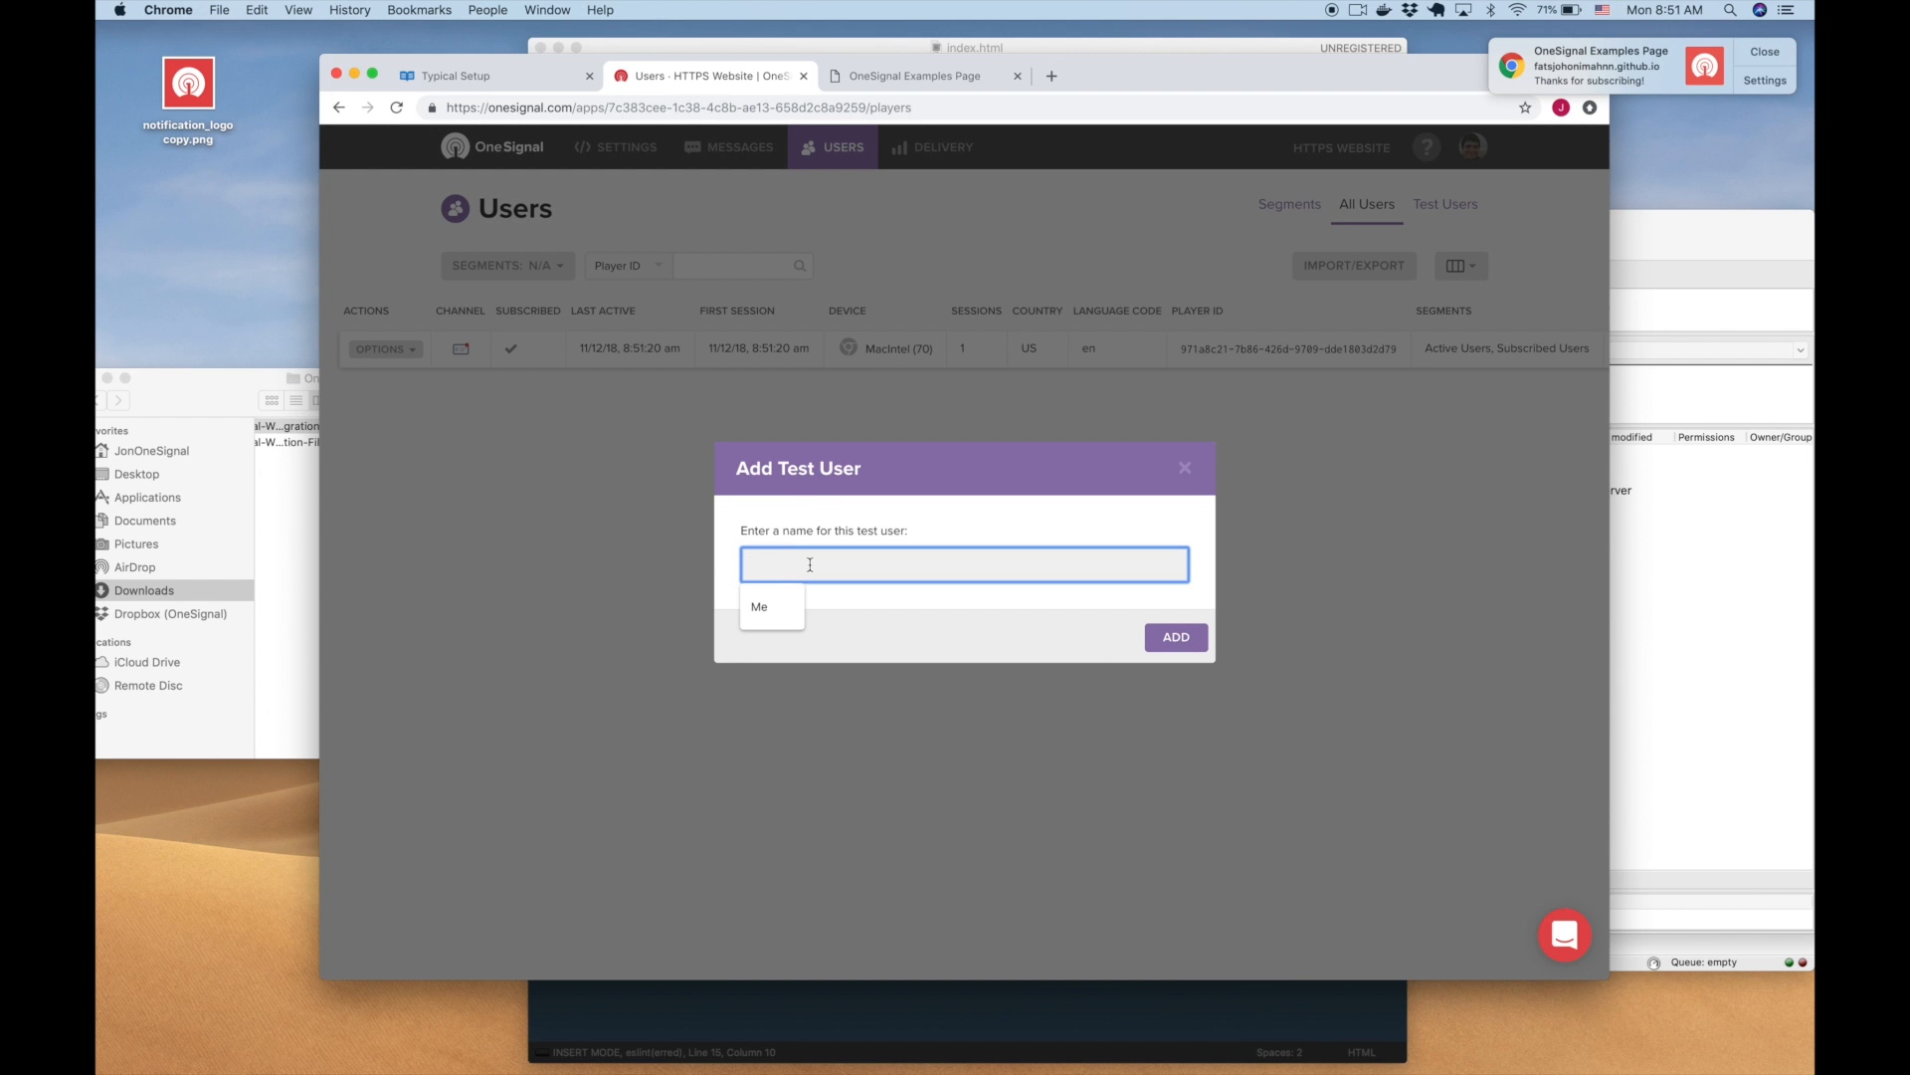
pyautogui.click(791, 606)
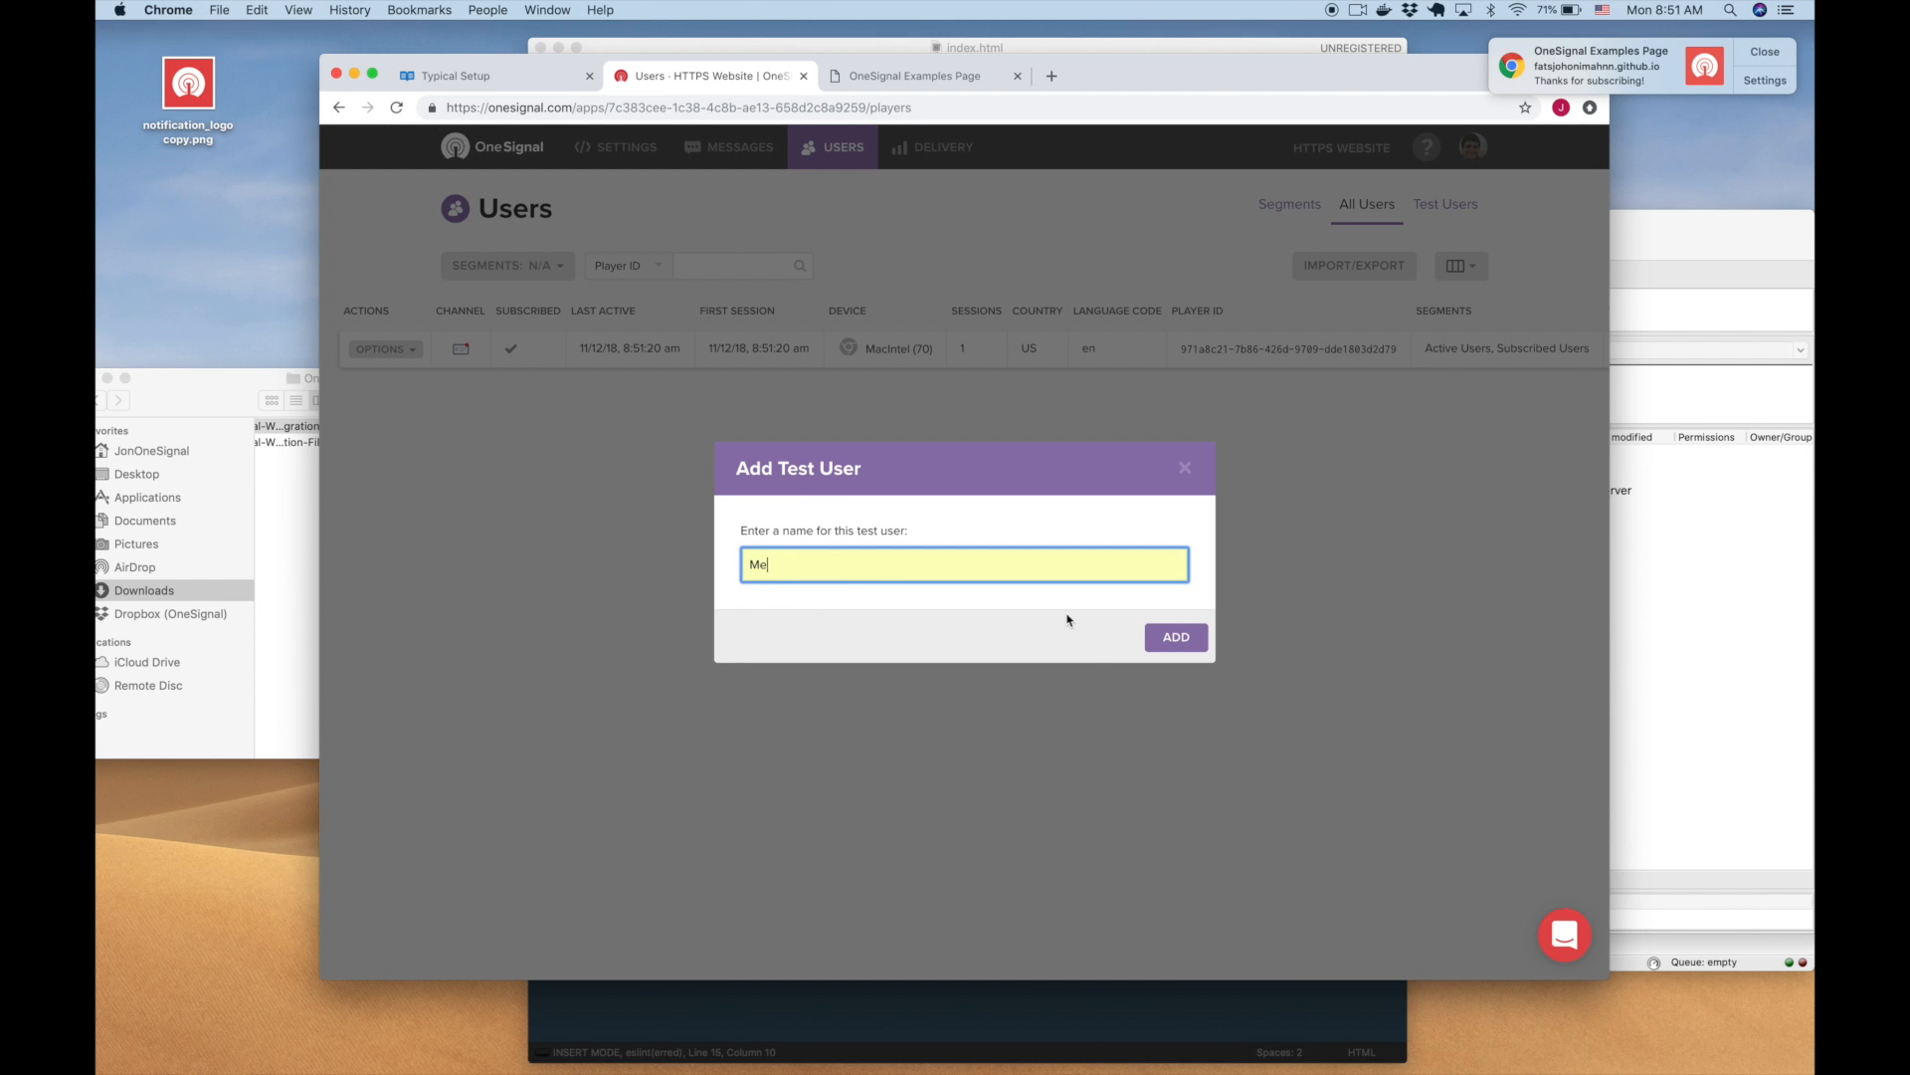
pyautogui.click(1175, 637)
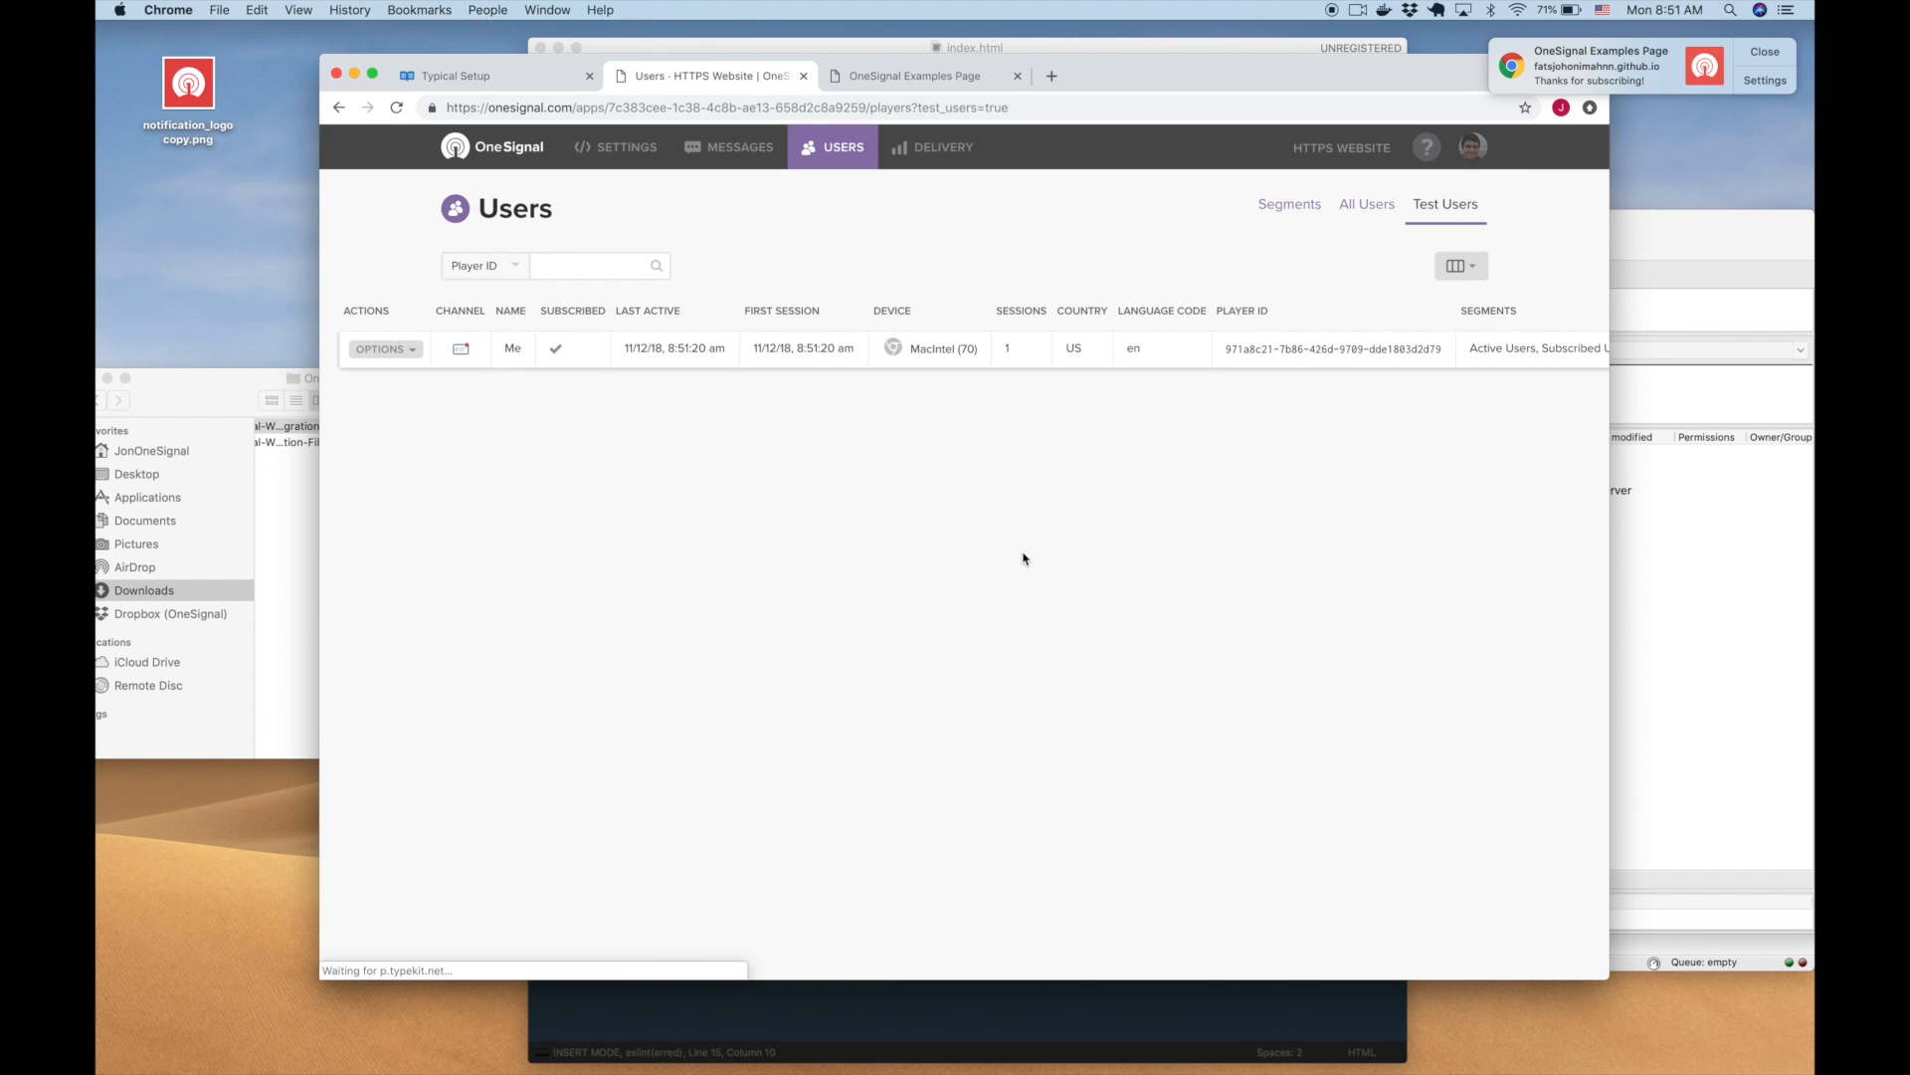
# Step: Create a new push message and set its audience to Send to Test Device(s)
pyautogui.click(741, 149)
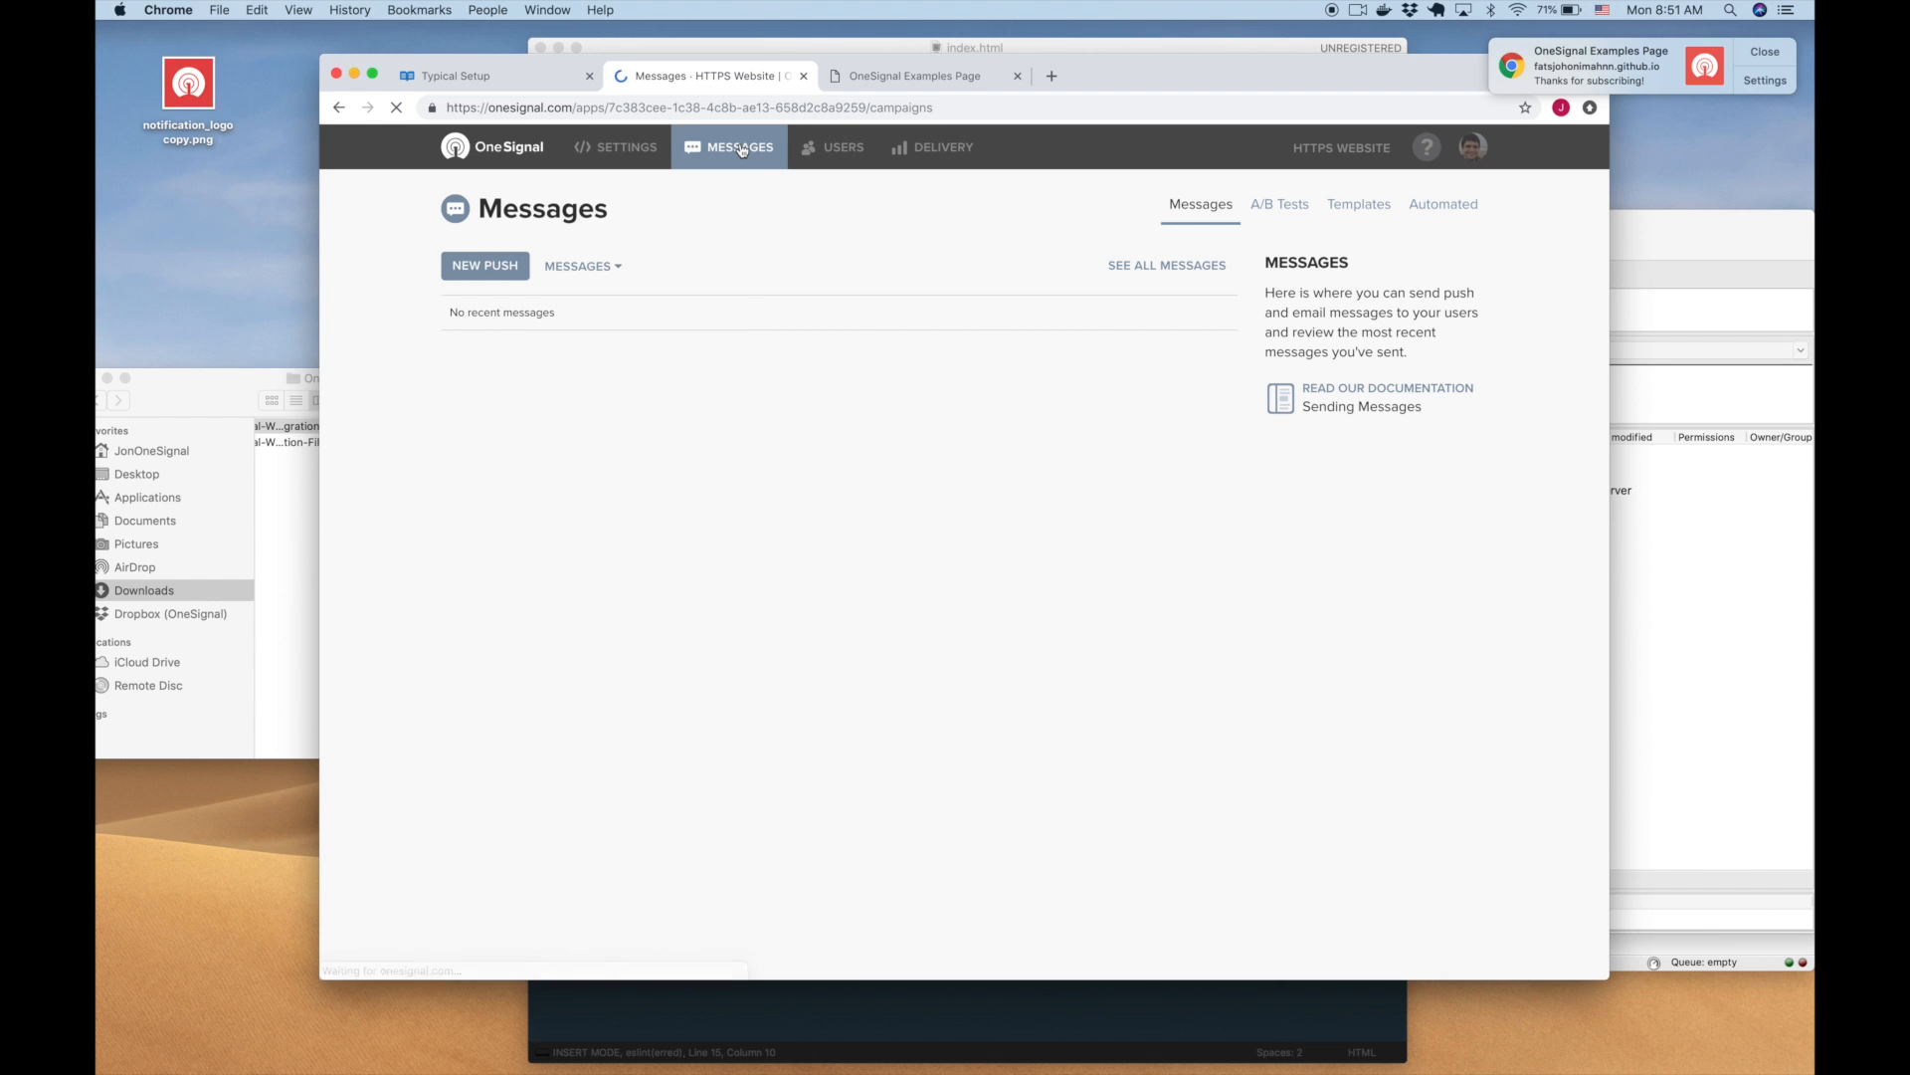
pyautogui.click(500, 269)
pyautogui.click(507, 390)
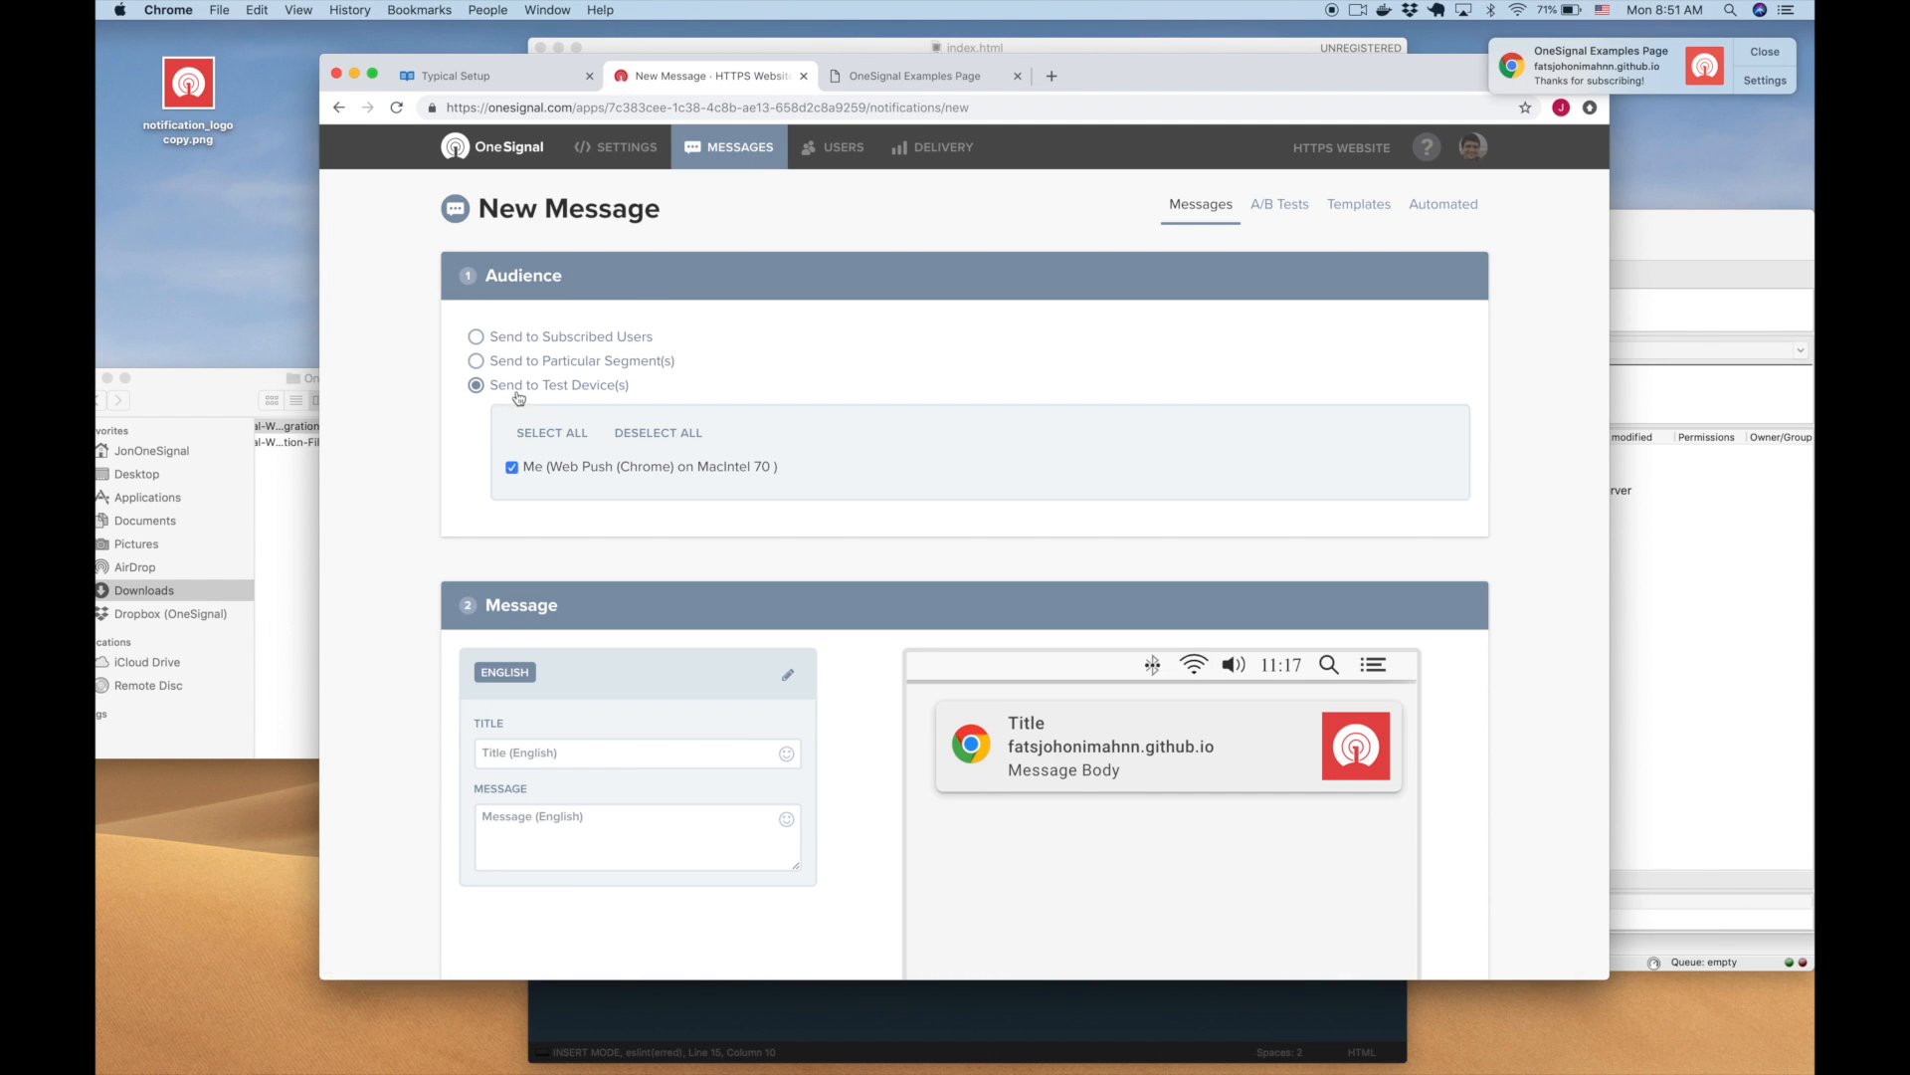
# Step: Set the message title to "My title 1" and the message text to "My first notification!!!!!"
pyautogui.scroll(-3, 497, 477)
pyautogui.click(571, 540)
pyautogui.write('My title 1')
pyautogui.press('Tab')
pyautogui.write('My first notification!!!!!')
# Step: Confirm the message with its default options and immediate delivery, and send it to the test device
pyautogui.scroll(-10, 576, 785)
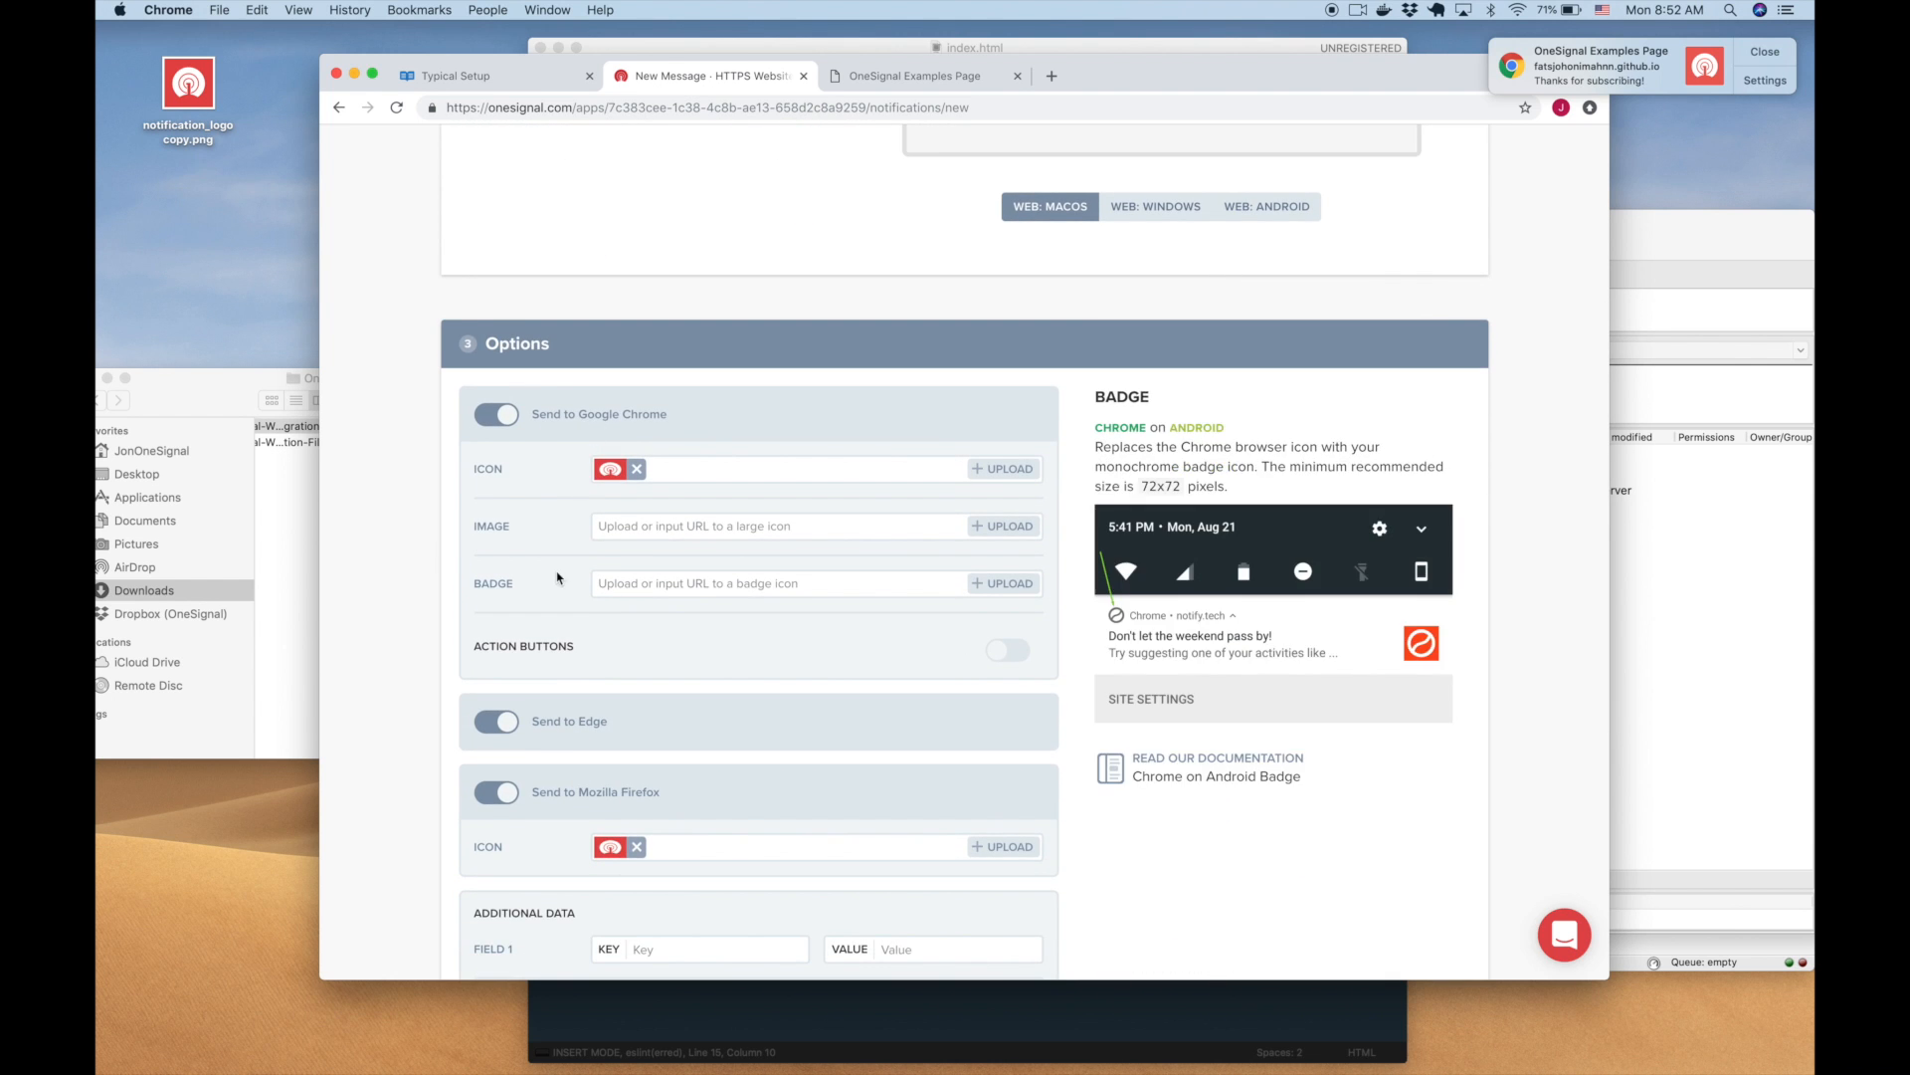
pyautogui.scroll(-5, 561, 589)
pyautogui.scroll(-4, 444, 670)
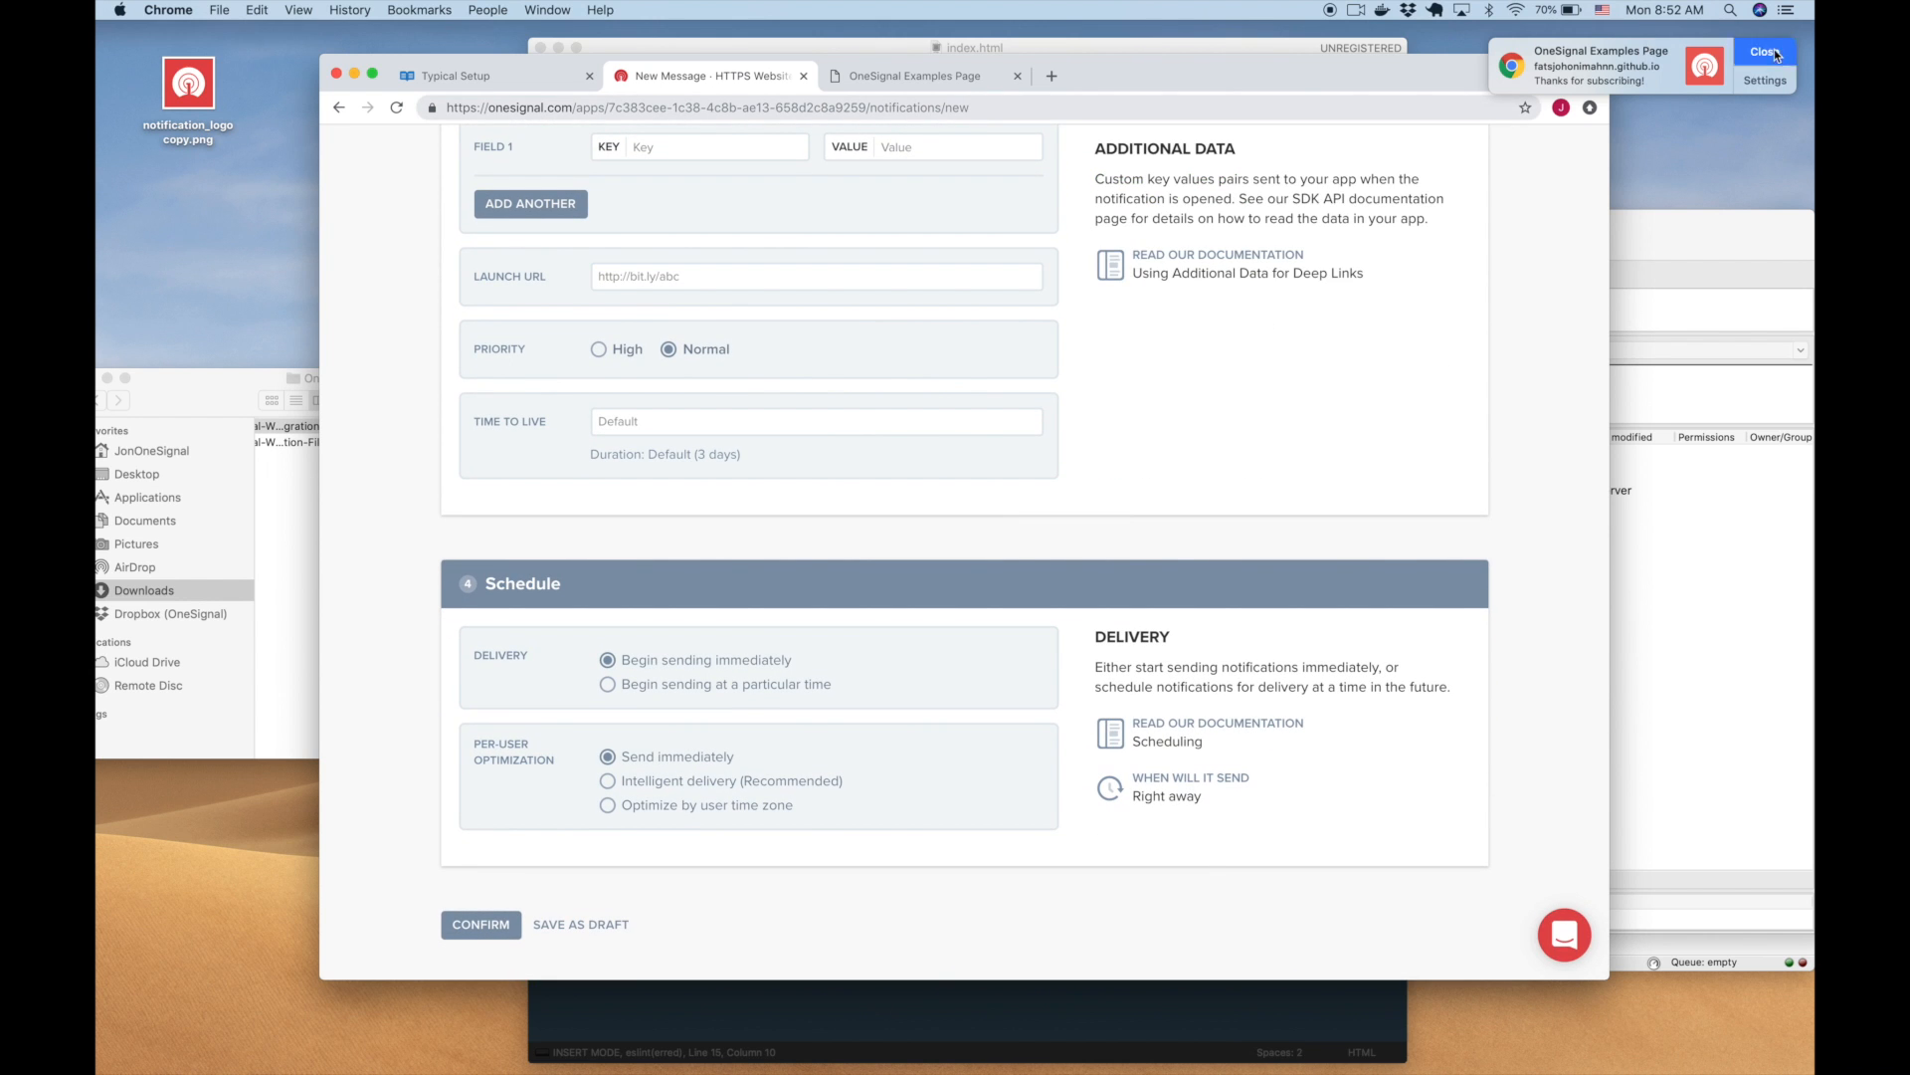
pyautogui.click(489, 925)
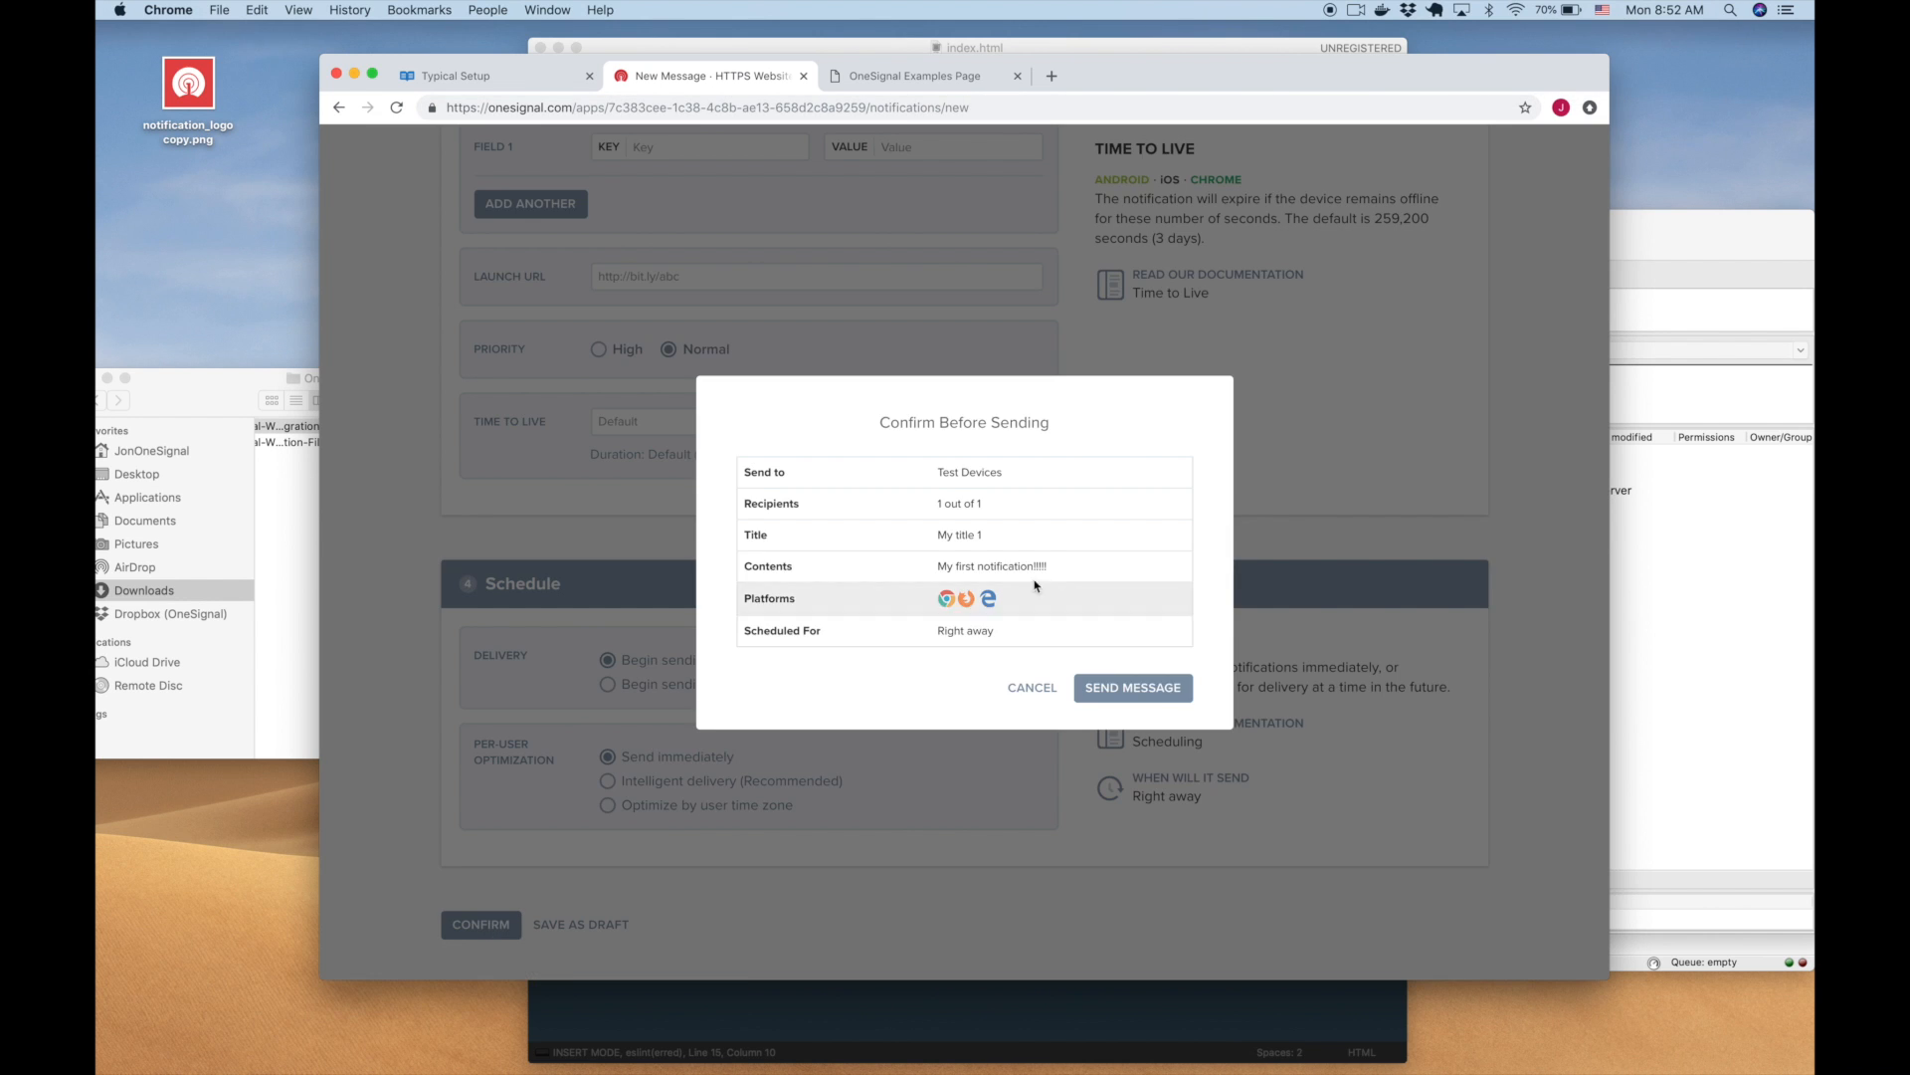
pyautogui.click(1132, 688)
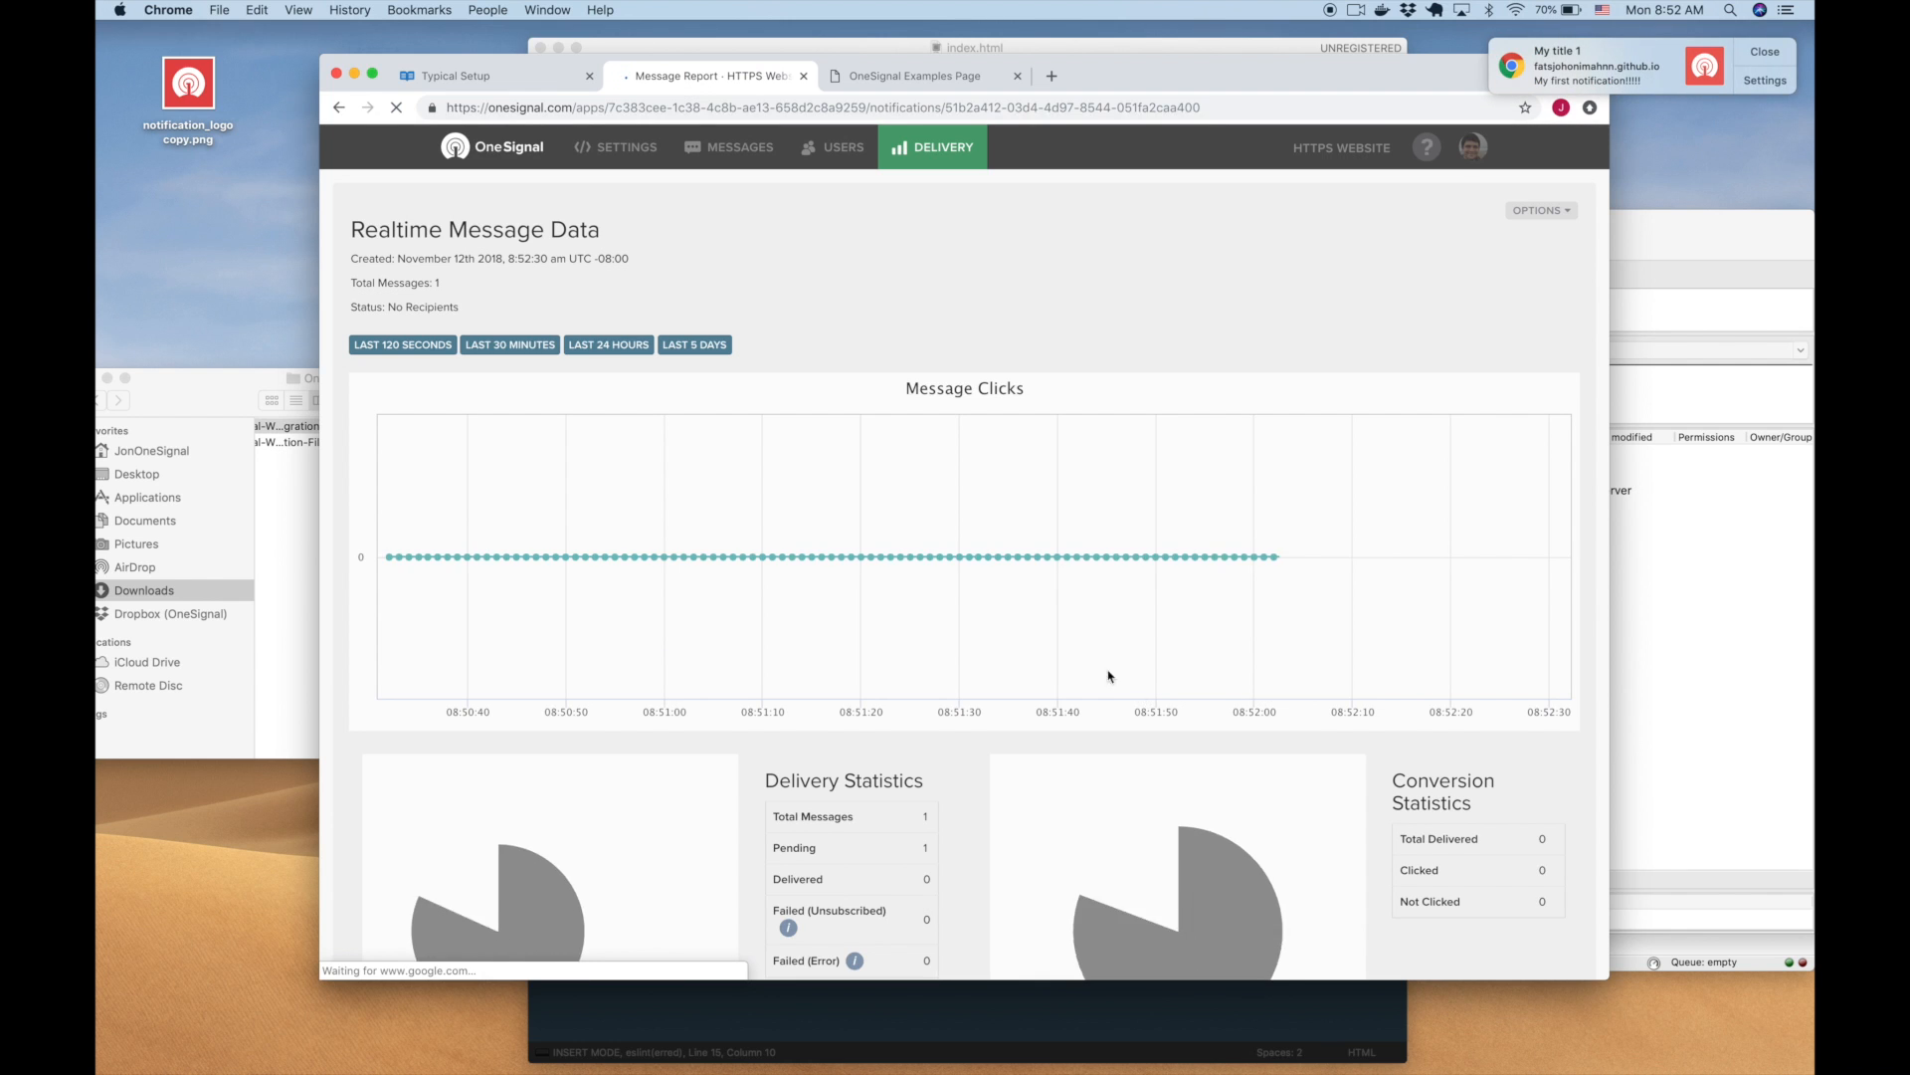
# Step: Check the delivery statistics in the message report and open the received "My title 1" notification
pyautogui.scroll(-3, 1054, 612)
pyautogui.scroll(-1, 1052, 617)
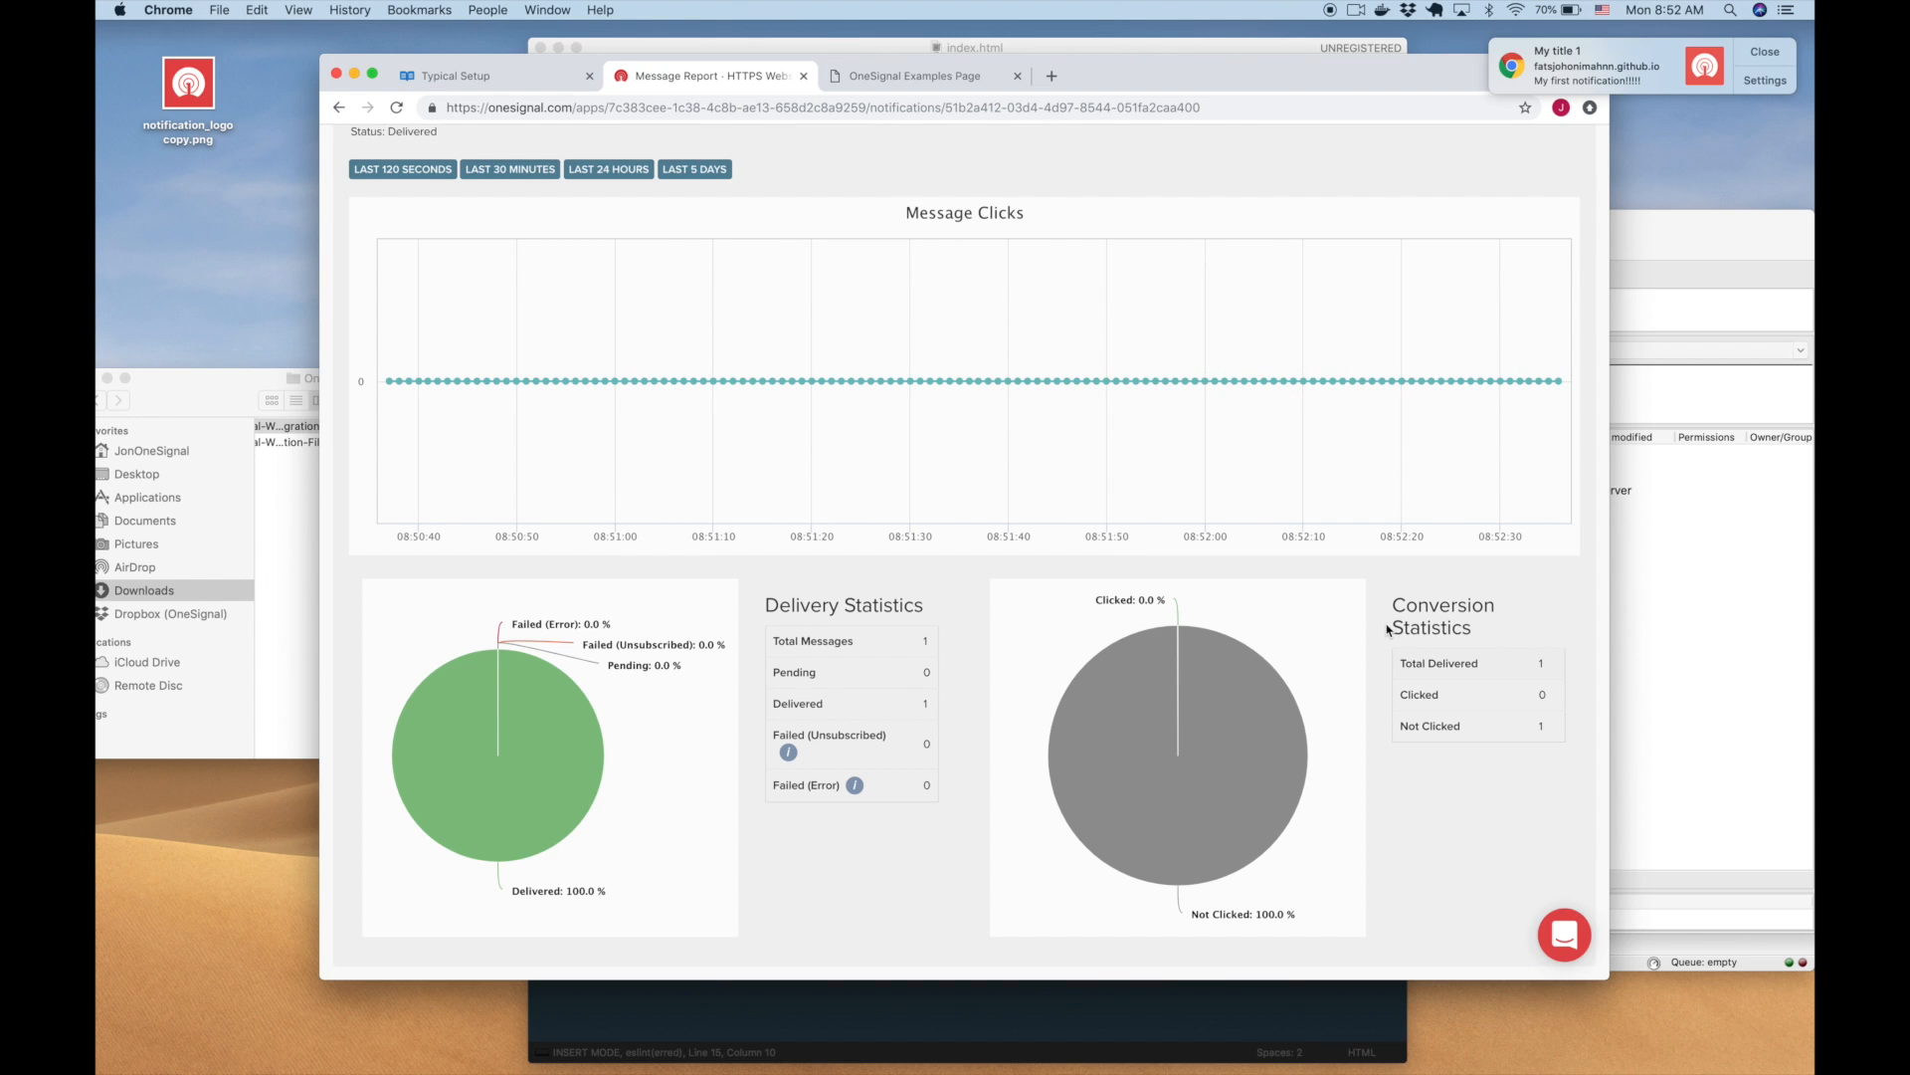
pyautogui.click(1635, 67)
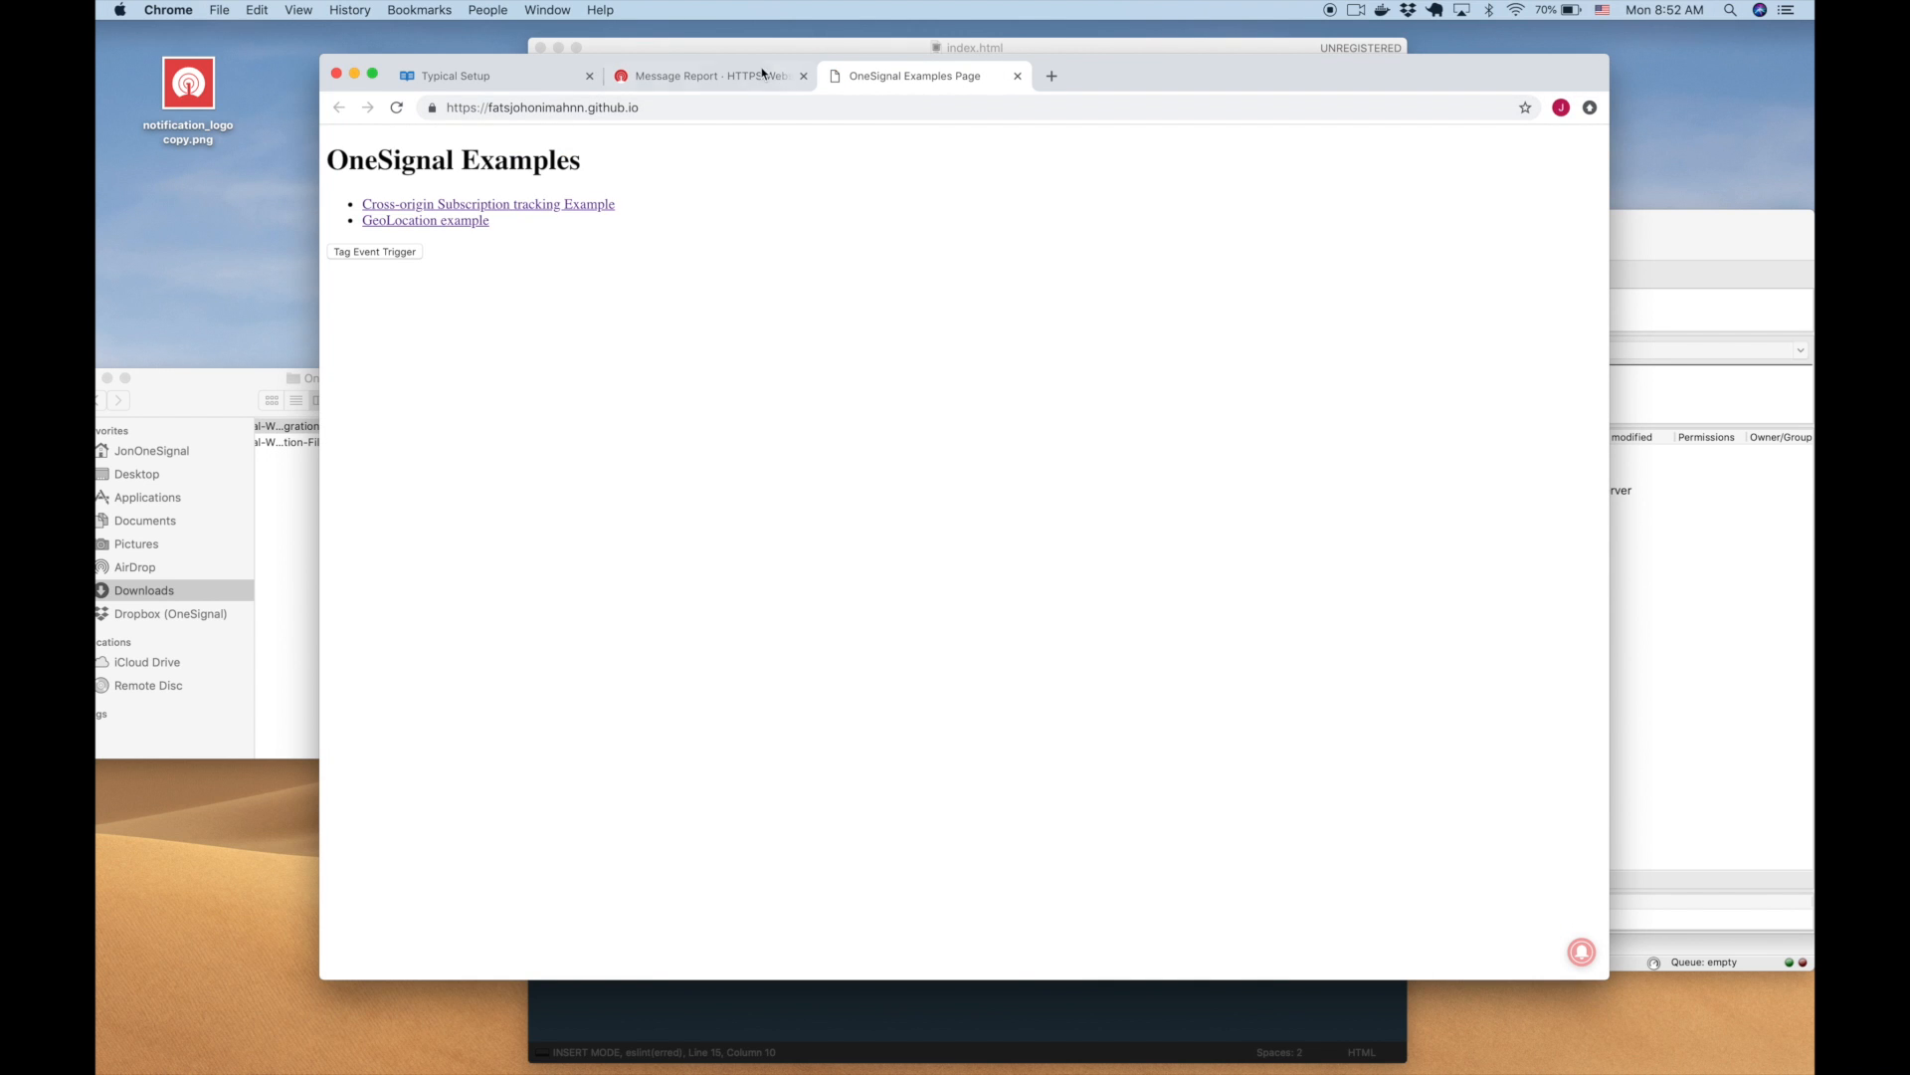
# Step: Return to the message report and examine its click statistics, message content, platforms and schedule details
pyautogui.click(704, 76)
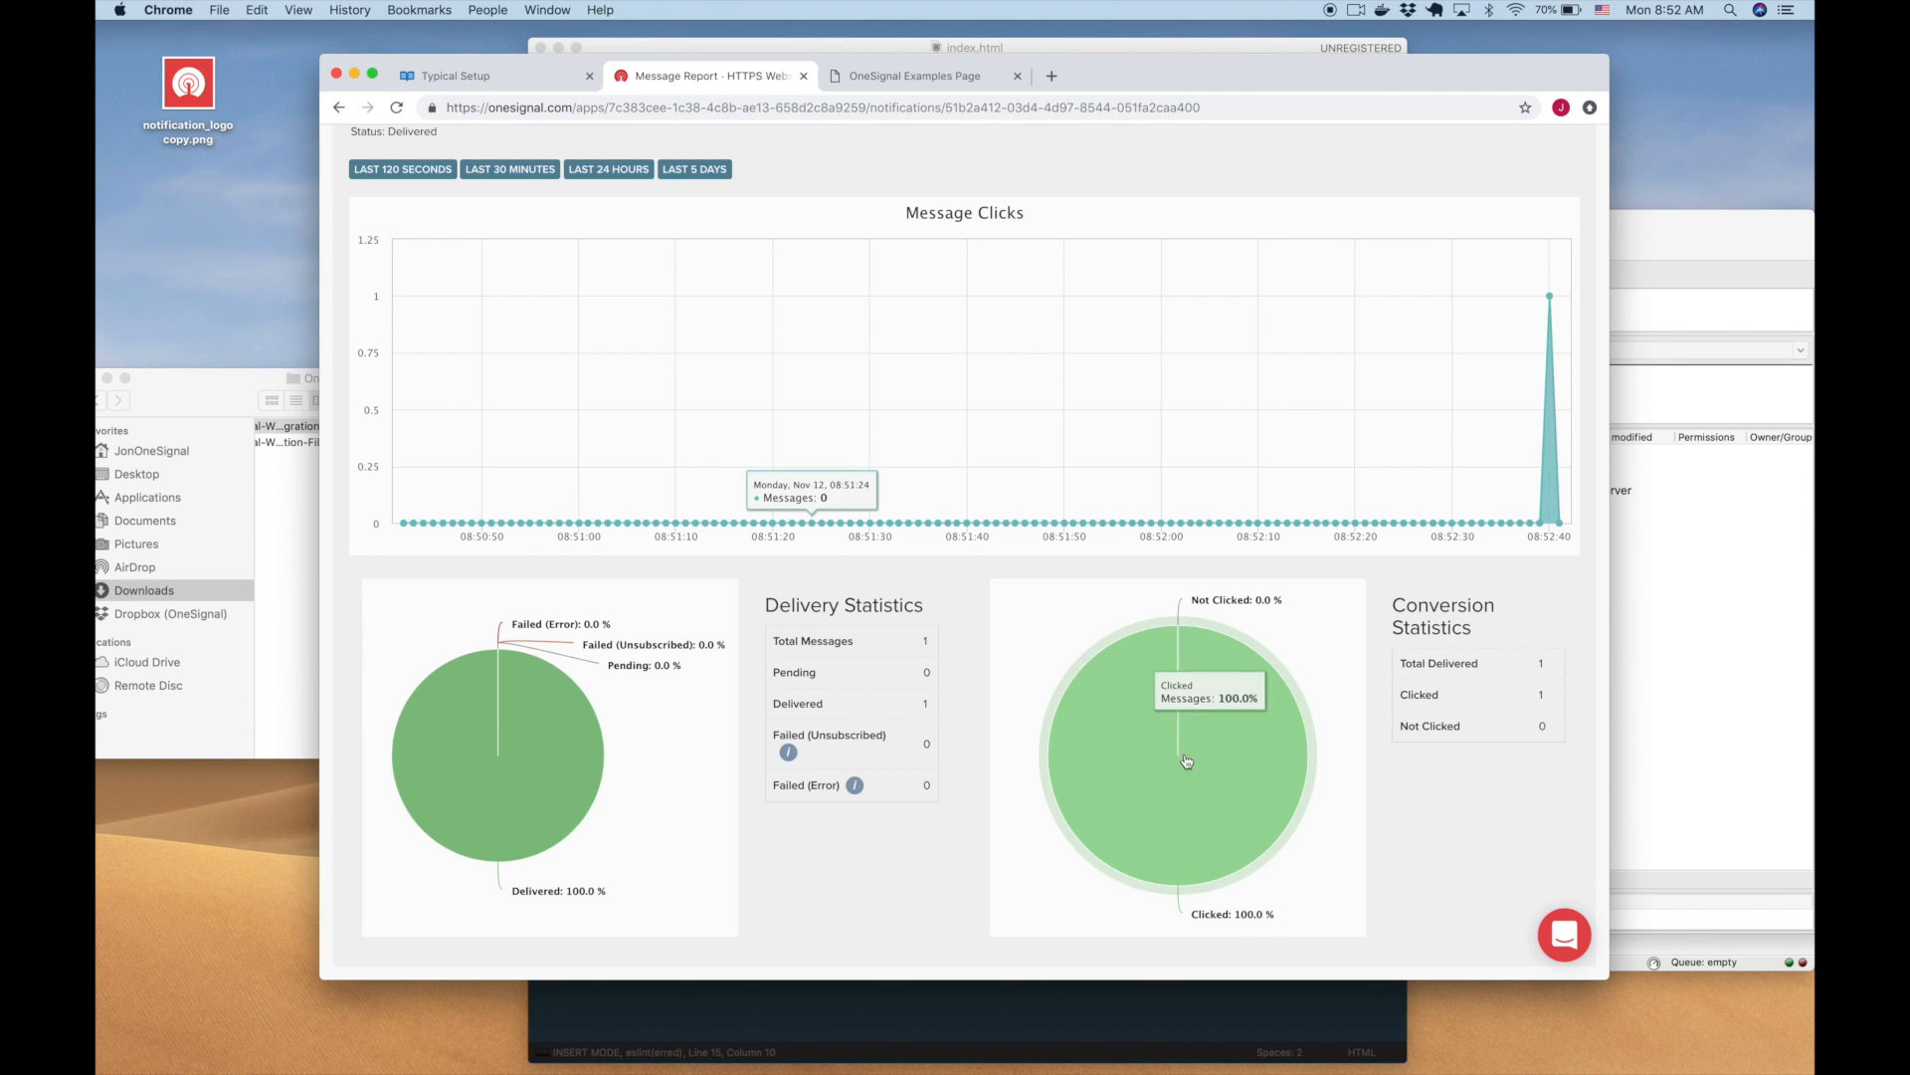
pyautogui.moveTo(1515, 694); pyautogui.dragTo(1399, 694)
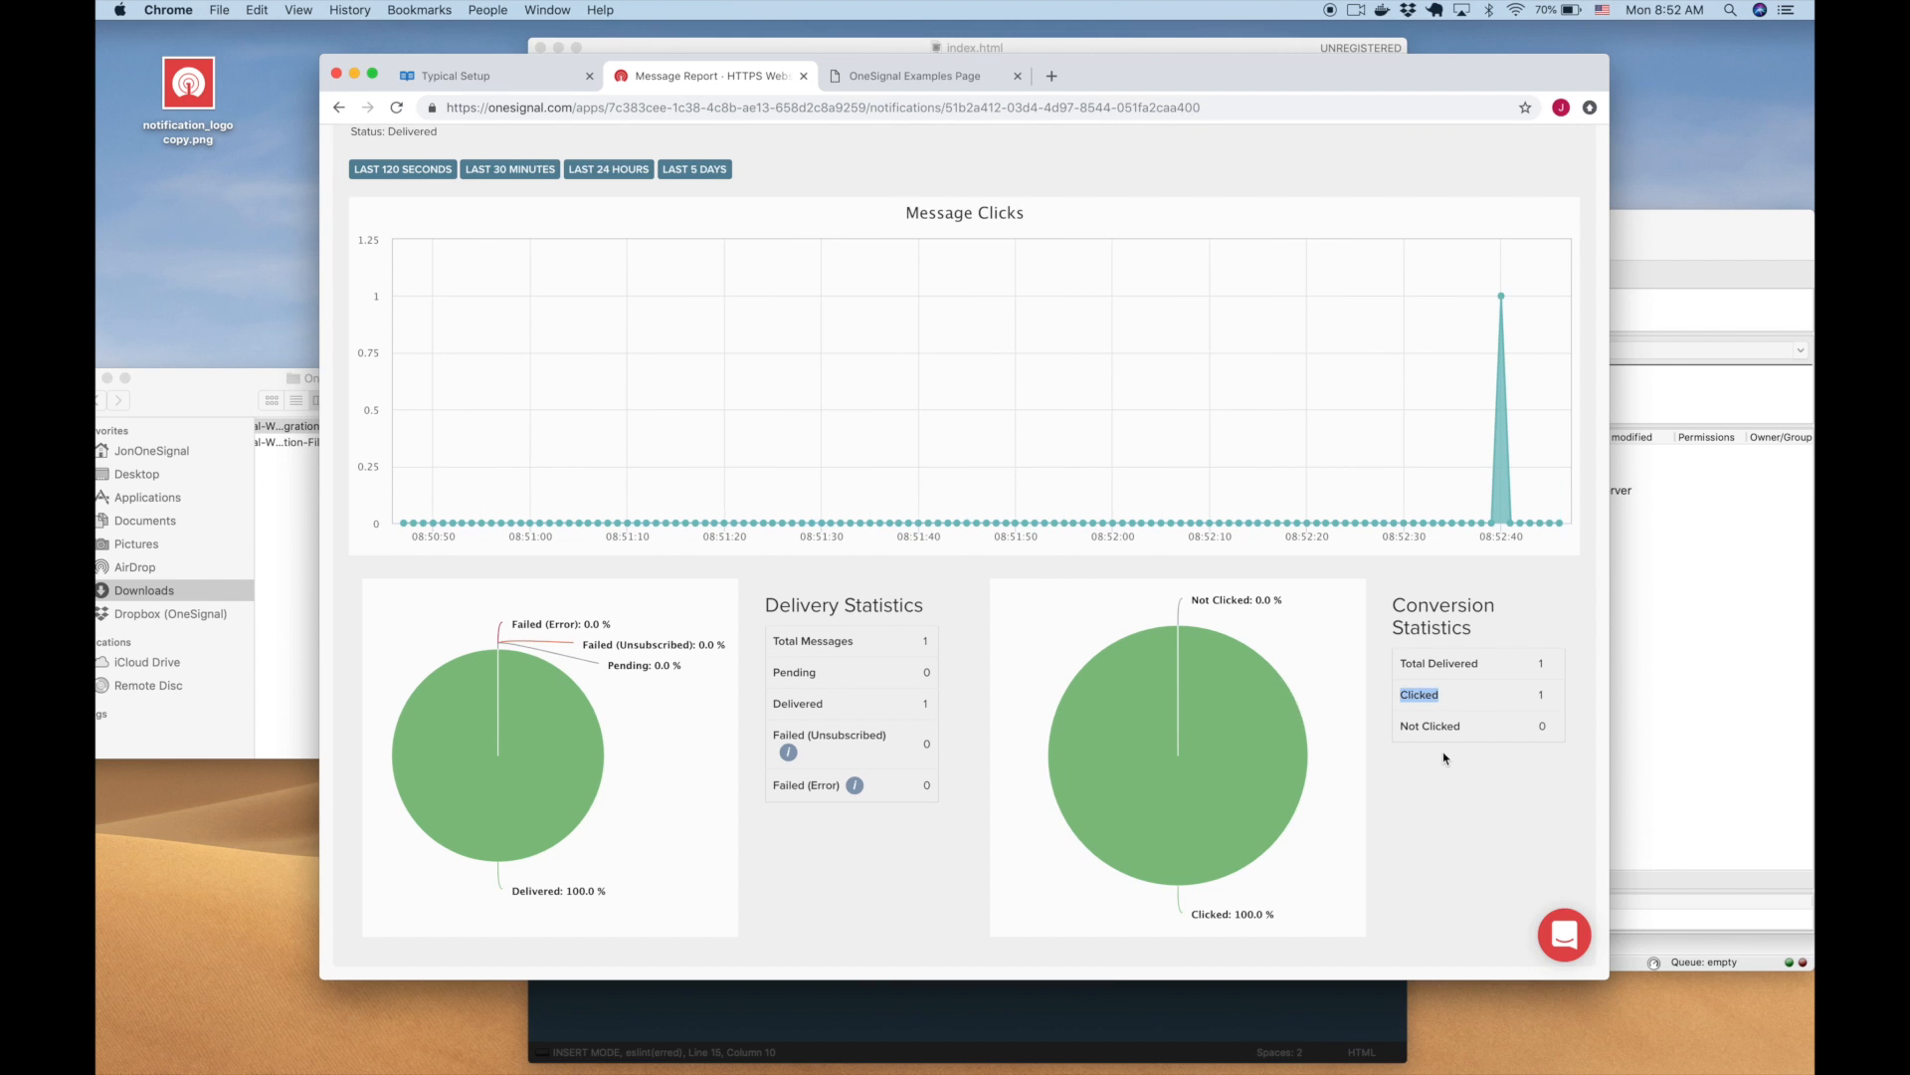
pyautogui.scroll(-3, 1445, 758)
pyautogui.scroll(-8, 1445, 758)
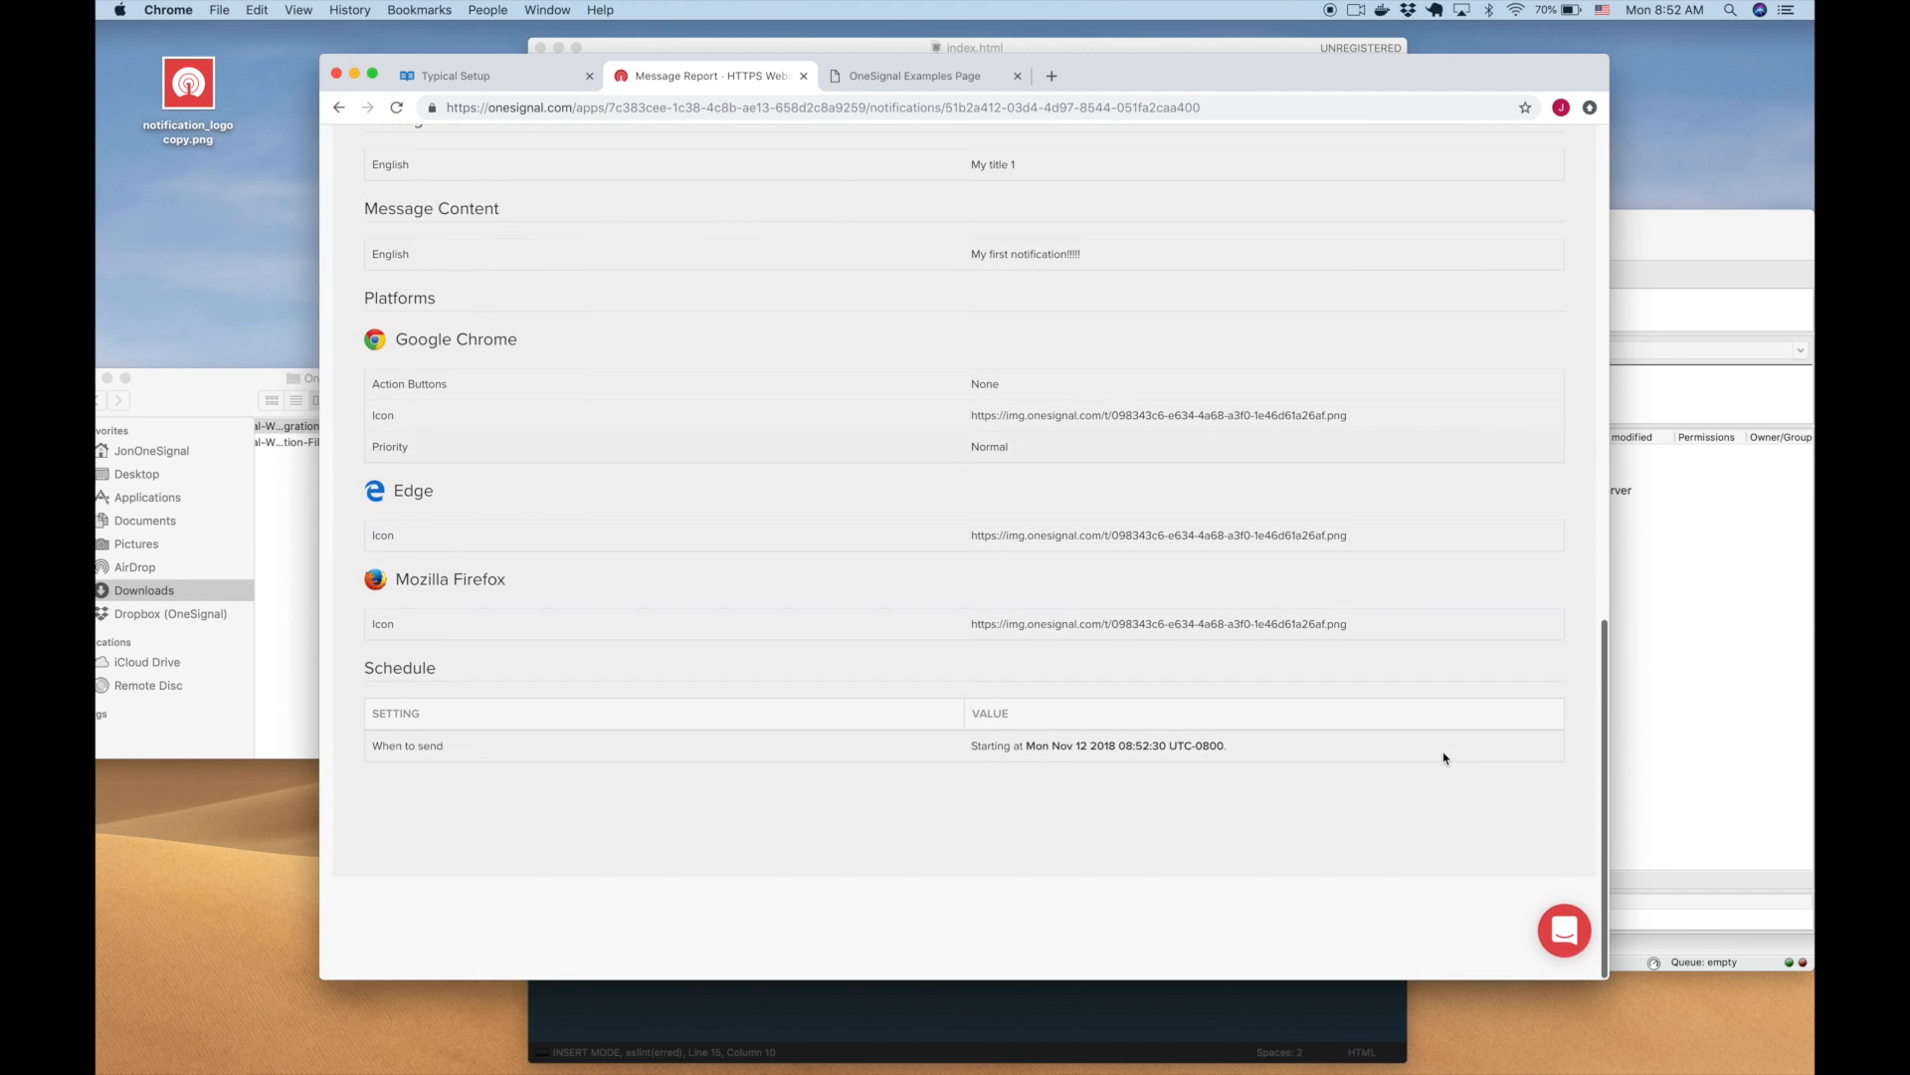